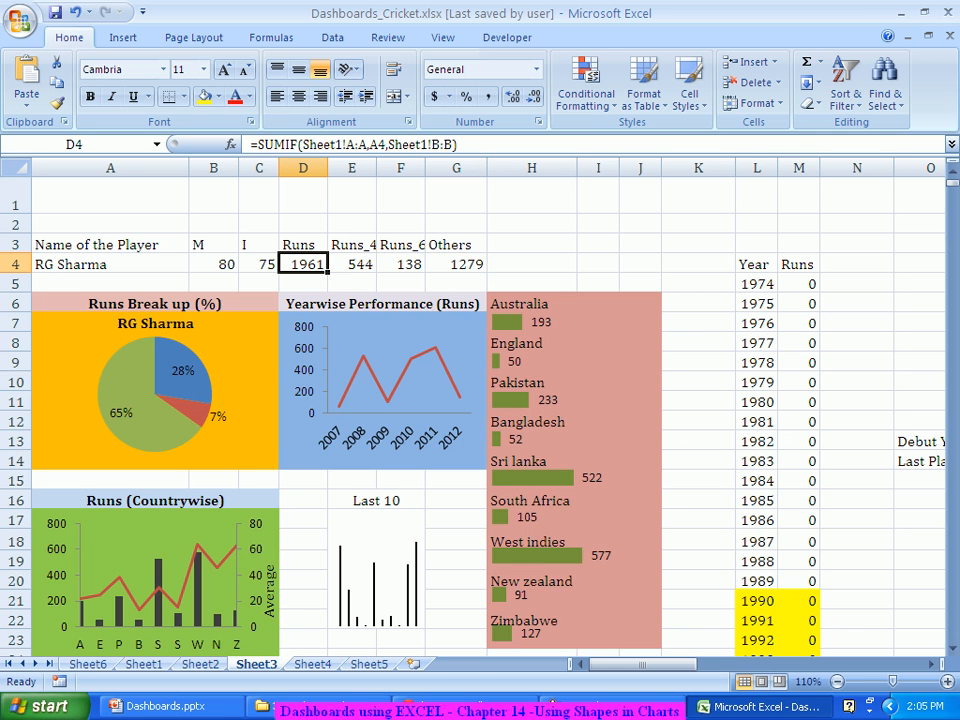
{"action": "scroll", "coordinate": [480, 400], "scroll_direction": "down", "scroll_amount": 1}
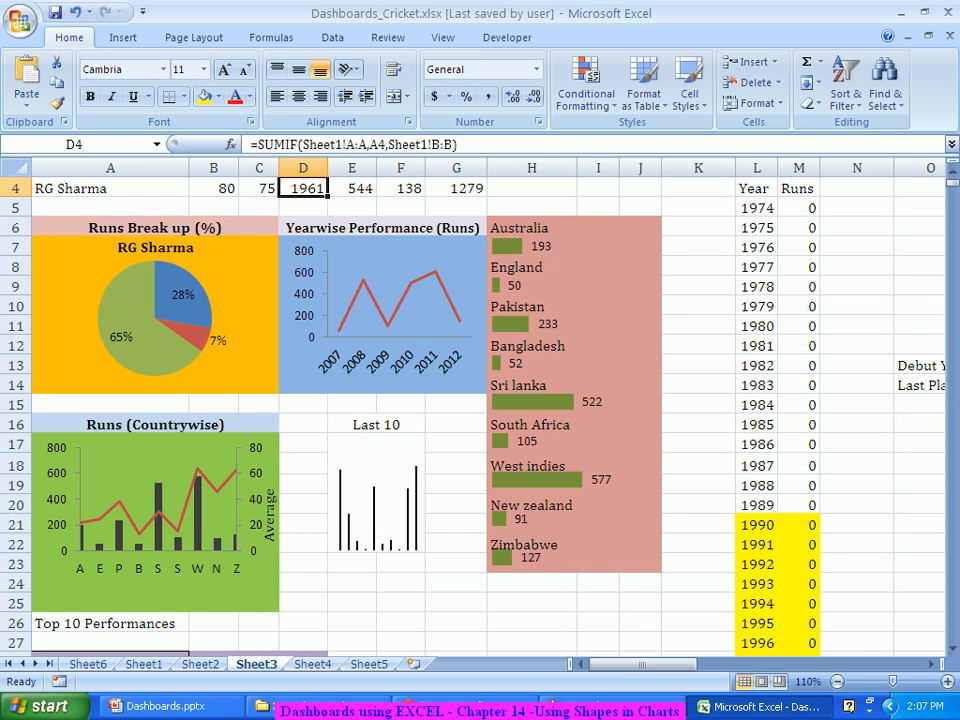
{"action": "scroll", "coordinate": [480, 410], "scroll_direction": "down", "scroll_amount": 1}
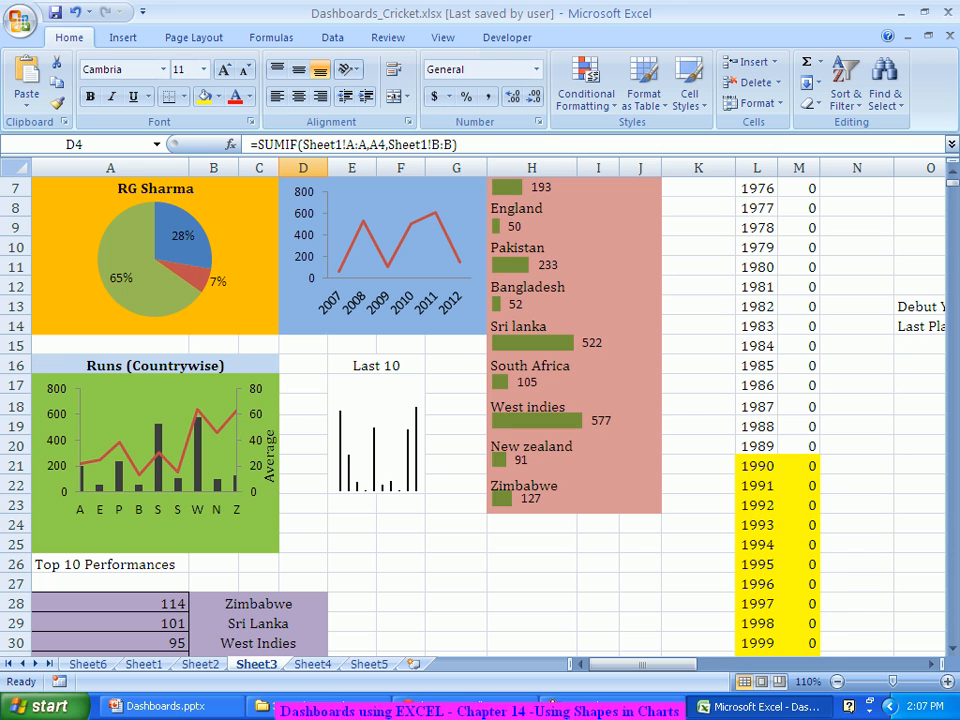
{"action": "left_click", "coordinate": [456, 564]}
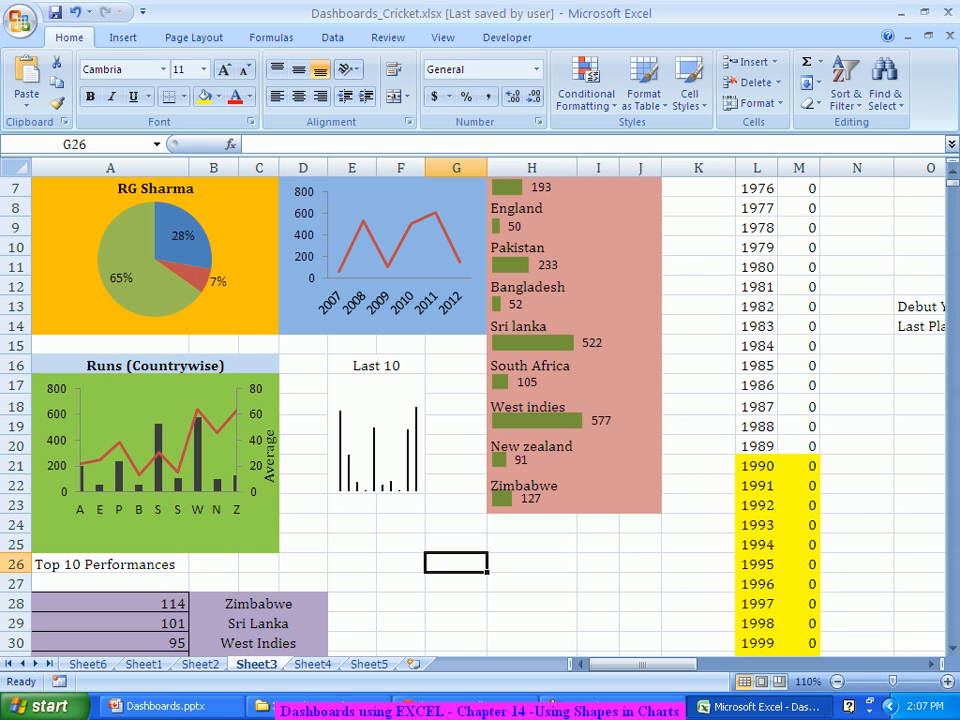
{"action": "type", "text": "="}
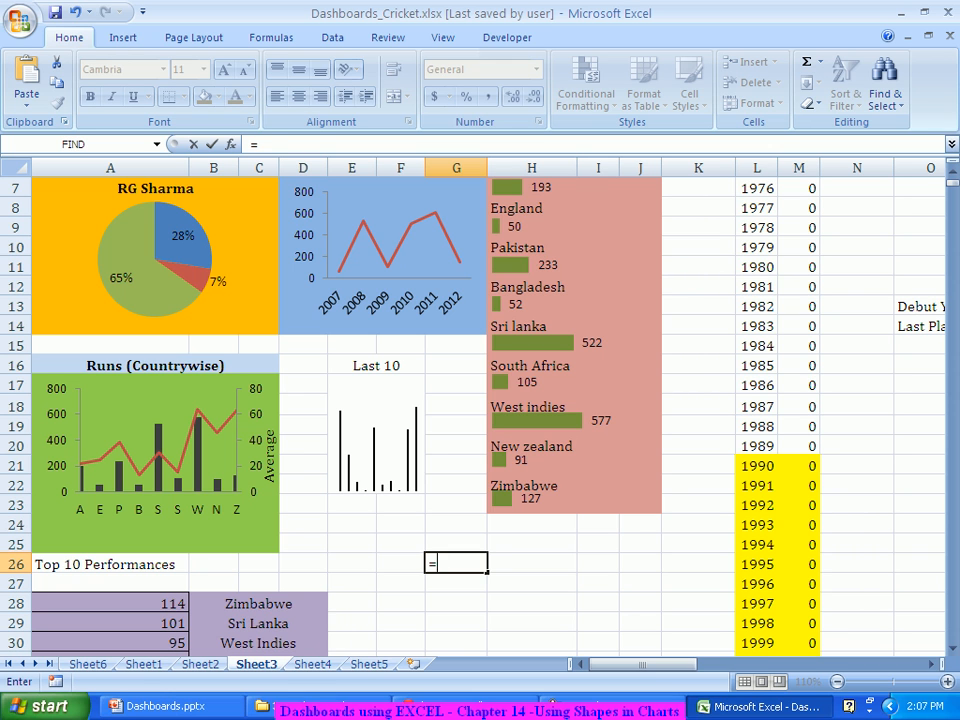
{"action": "type", "text": "conc"}
{"action": "key", "text": "Tab"}
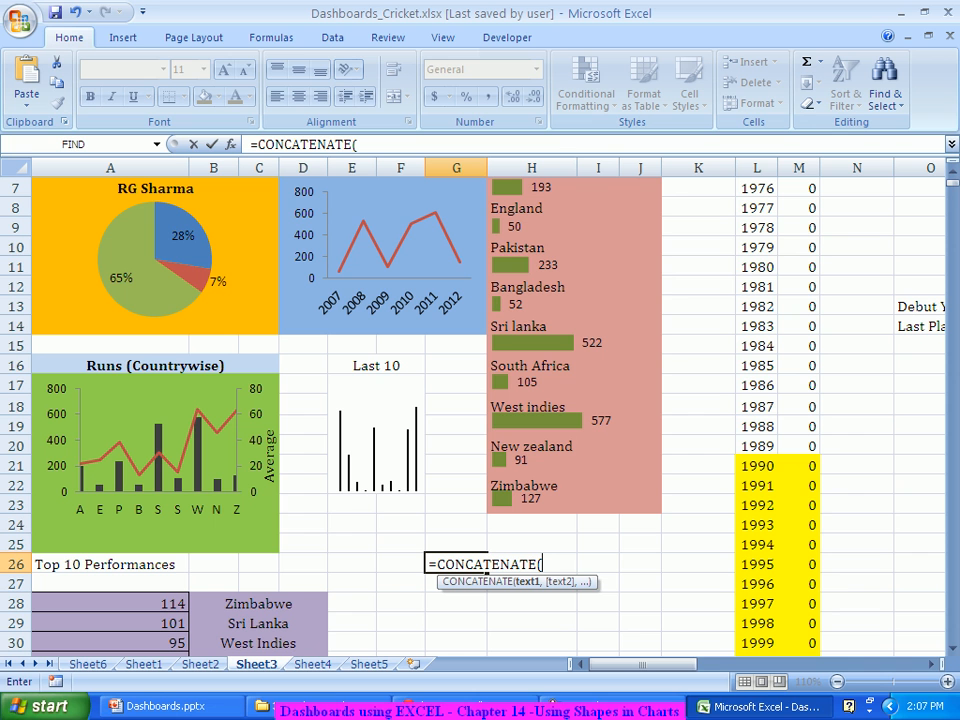
{"action": "left_click_drag", "start_coordinate": [640, 664], "coordinate": [651, 664]}
{"action": "scroll", "coordinate": [490, 420], "scroll_direction": "up", "scroll_amount": 2}
{"action": "scroll", "coordinate": [490, 420], "scroll_direction": "down", "scroll_amount": 1}
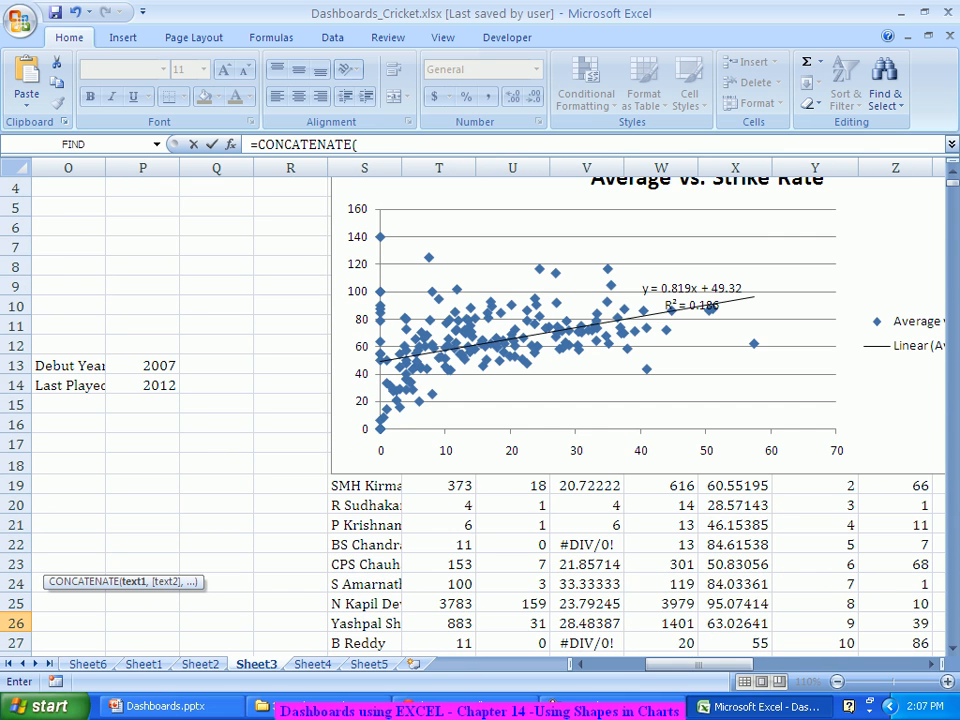
{"action": "mouse_move", "coordinate": [680, 664]}
{"action": "left_mouse_down"}
{"action": "mouse_move", "coordinate": [622, 664]}
{"action": "mouse_move", "coordinate": [844, 664]}
{"action": "mouse_move", "coordinate": [693, 664]}
{"action": "left_mouse_up"}
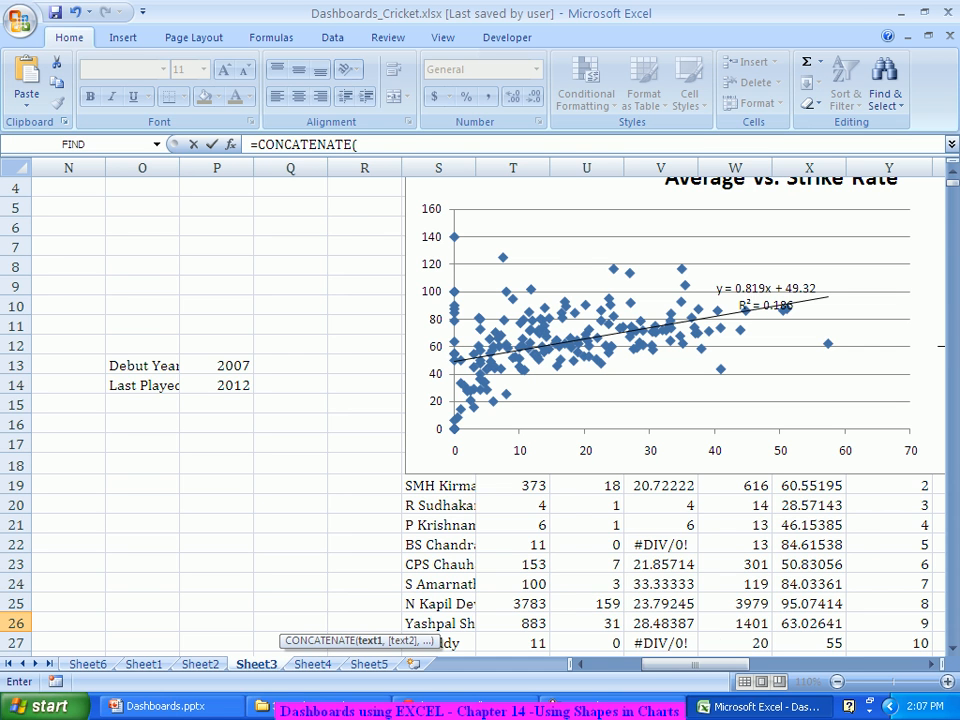
{"action": "key", "text": "Escape"}
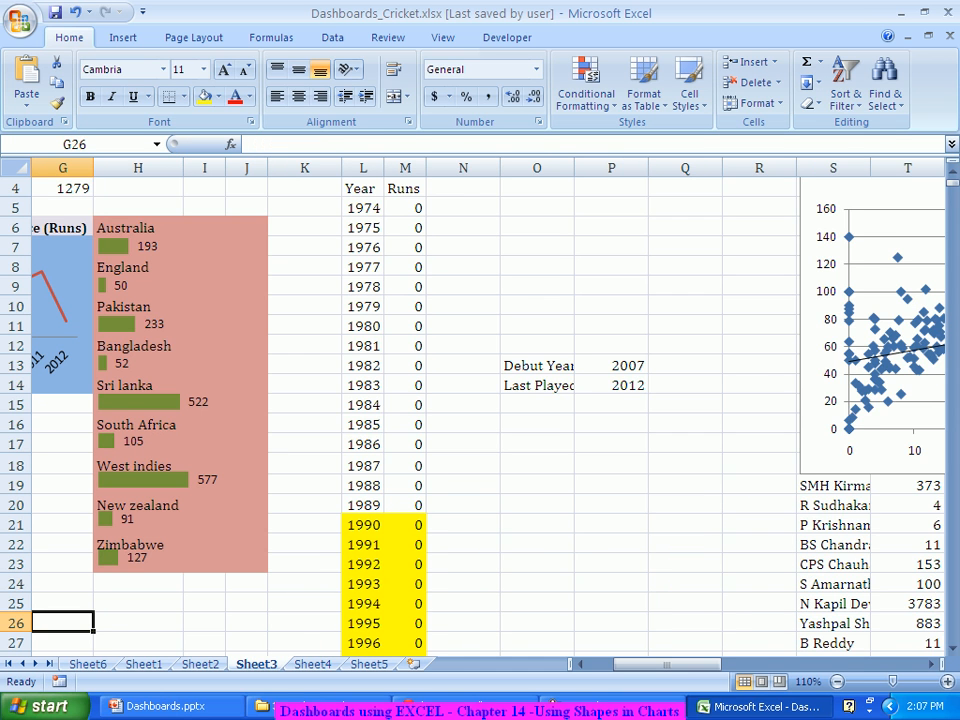
Move the Average vs. Strike Rate chart off Sheet3 and paste it into Sheet6 at cell B24
{"action": "scroll", "coordinate": [480, 400], "scroll_direction": "down", "scroll_amount": 2}
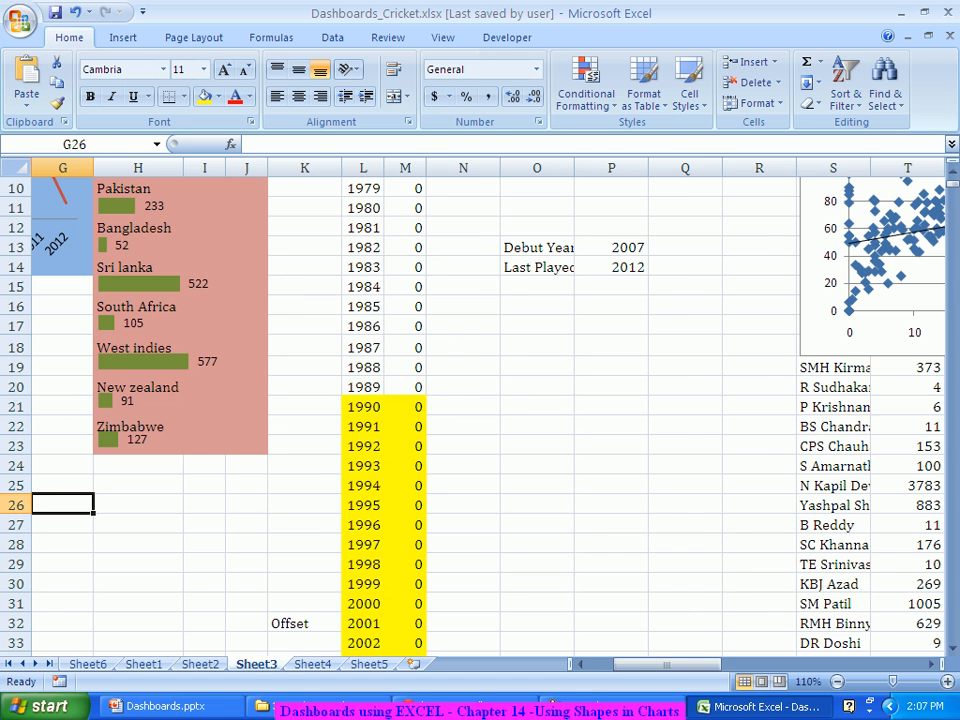
{"action": "left_click", "coordinate": [880, 260]}
{"action": "scroll", "coordinate": [480, 400], "scroll_direction": "right", "scroll_amount": 2}
{"action": "left_click_drag", "start_coordinate": [880, 260], "coordinate": [562, 337]}
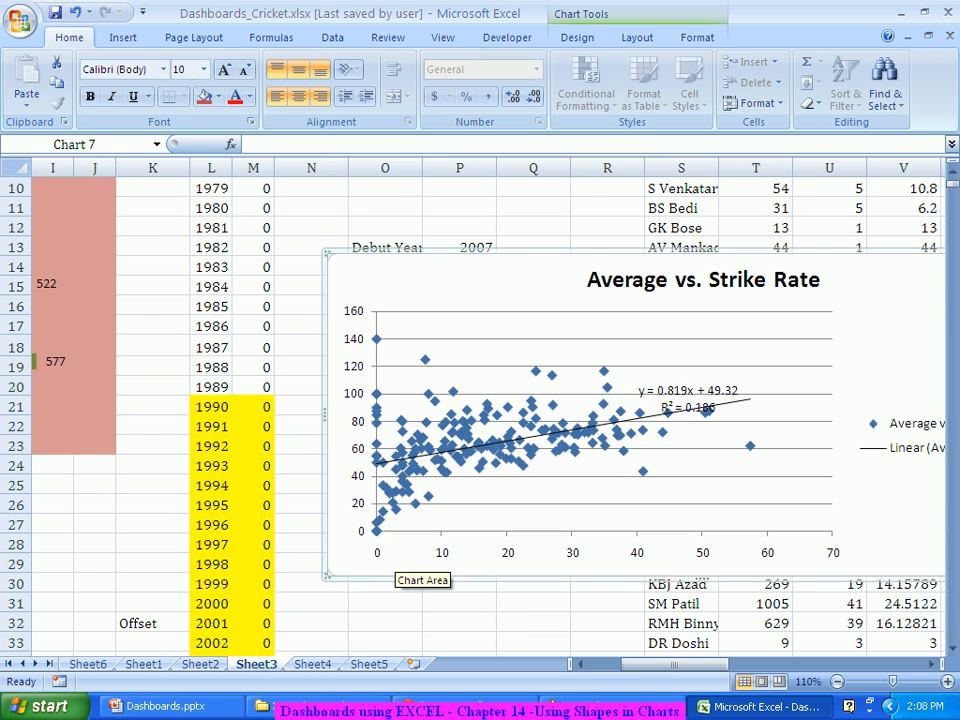
{"action": "key", "text": "Delete"}
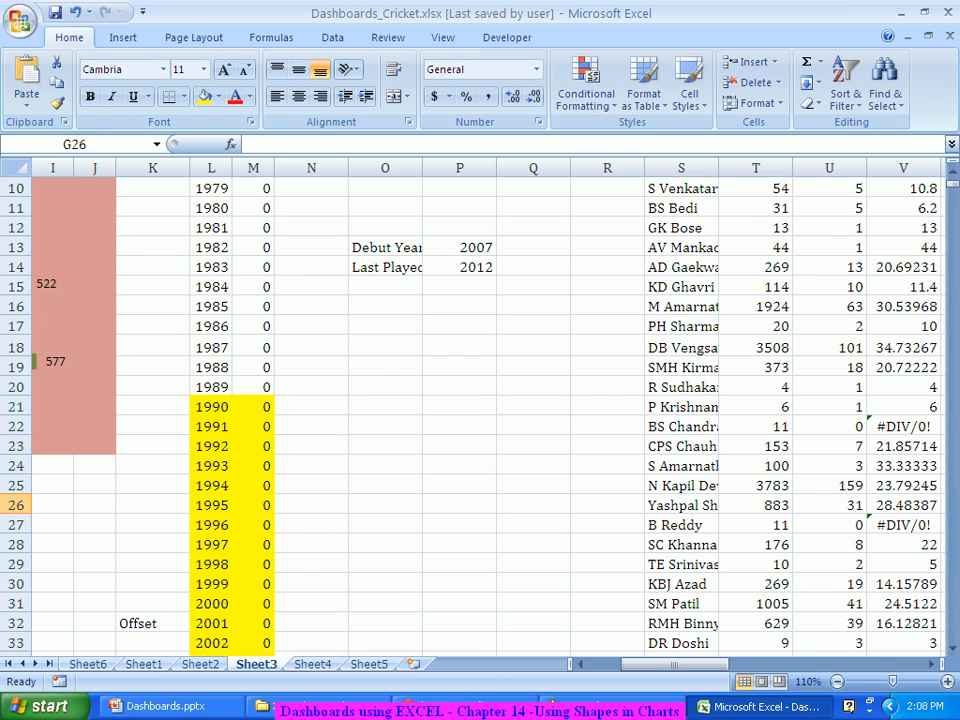
{"action": "left_click", "coordinate": [87, 664]}
{"action": "left_click", "coordinate": [241, 594]}
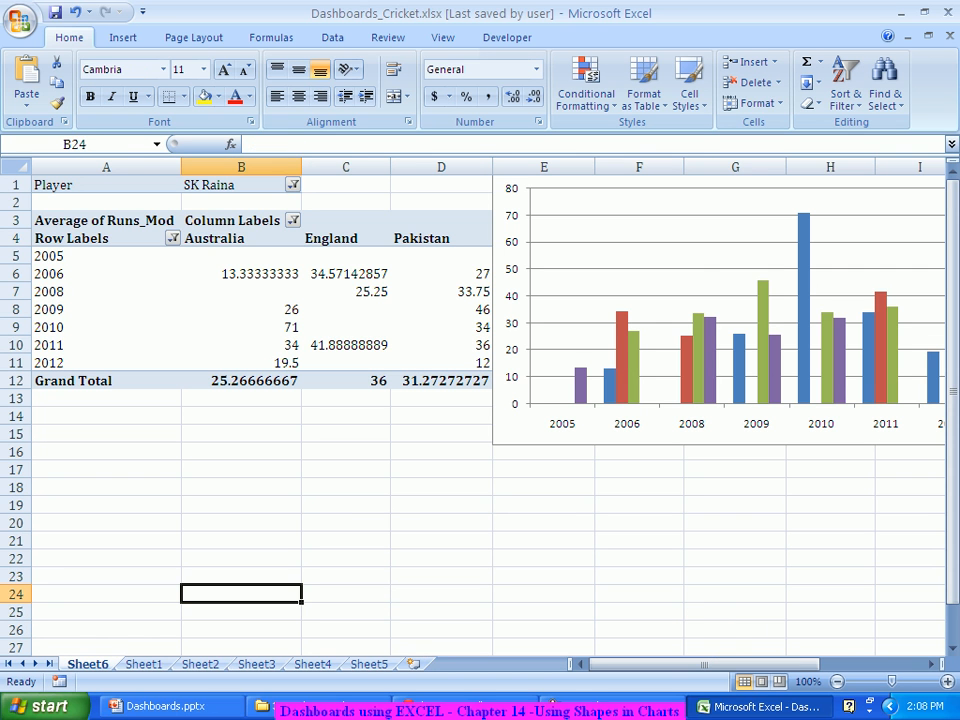
{"action": "key", "text": "ctrl+v"}
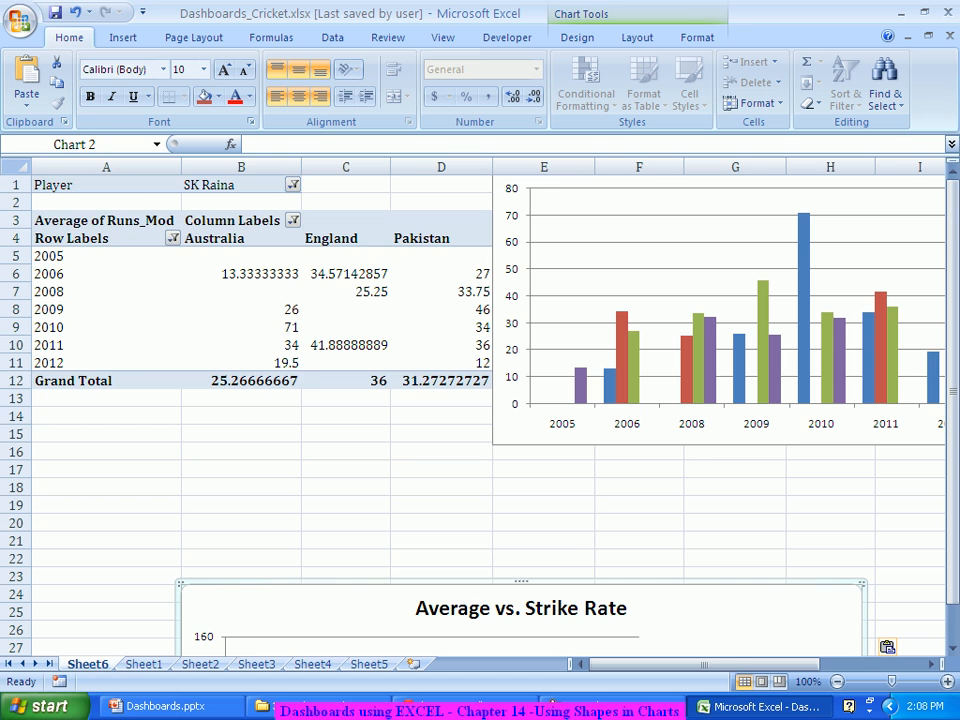
Return to Sheet3 and examine the country table with runs, averages and abbreviations in Y4:AC13
{"action": "left_click", "coordinate": [200, 664]}
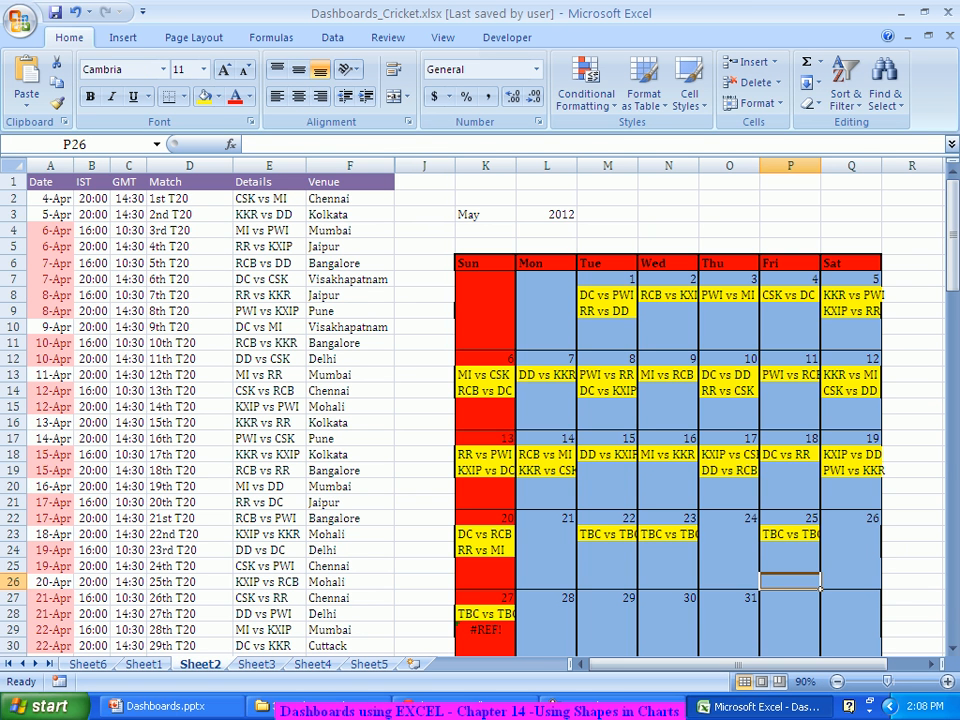
{"action": "key", "text": "ctrl+Page_Down"}
{"action": "scroll", "coordinate": [480, 400], "scroll_direction": "up", "scroll_amount": 3}
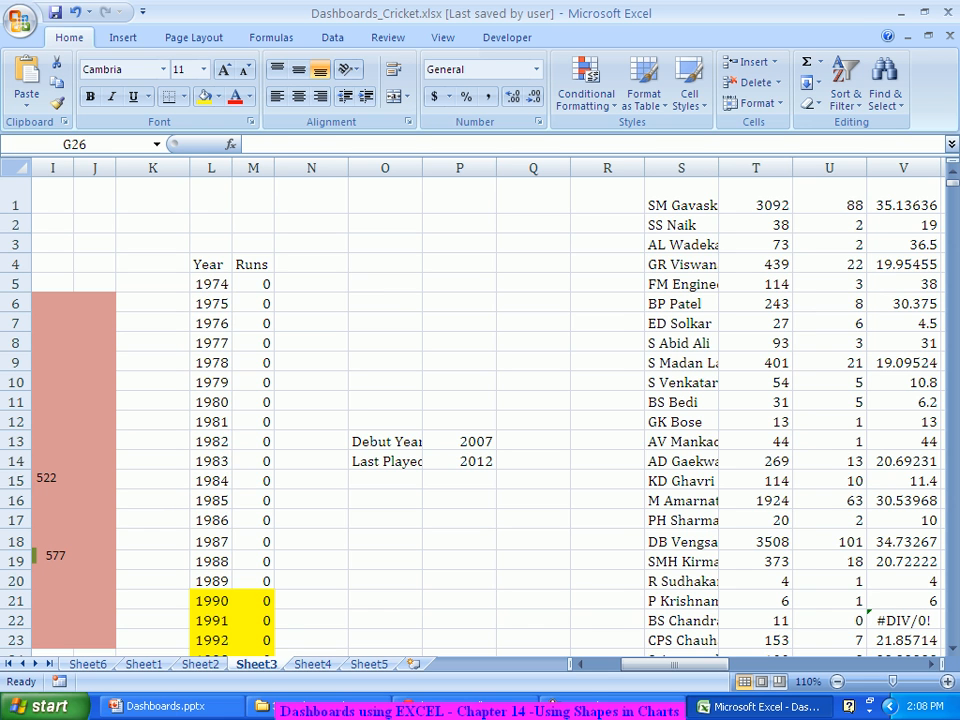
{"action": "left_click_drag", "start_coordinate": [673, 664], "coordinate": [641, 664]}
{"action": "scroll", "coordinate": [480, 400], "scroll_direction": "up", "scroll_amount": 1}
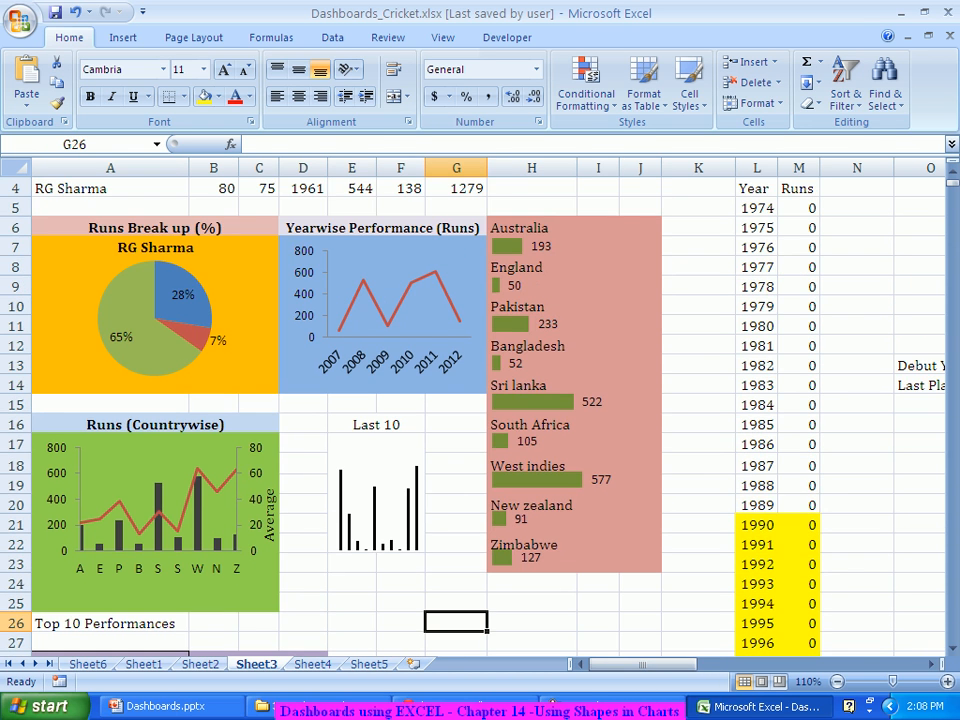
{"action": "left_click_drag", "start_coordinate": [641, 664], "coordinate": [694, 664]}
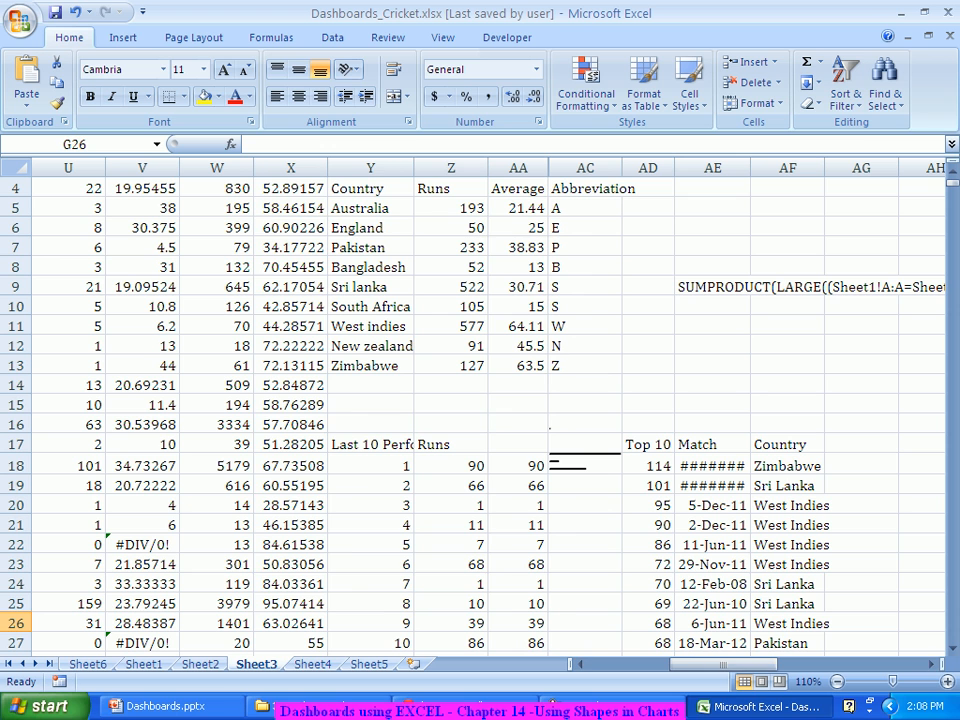
{"action": "left_click_drag", "start_coordinate": [360, 188], "coordinate": [590, 365]}
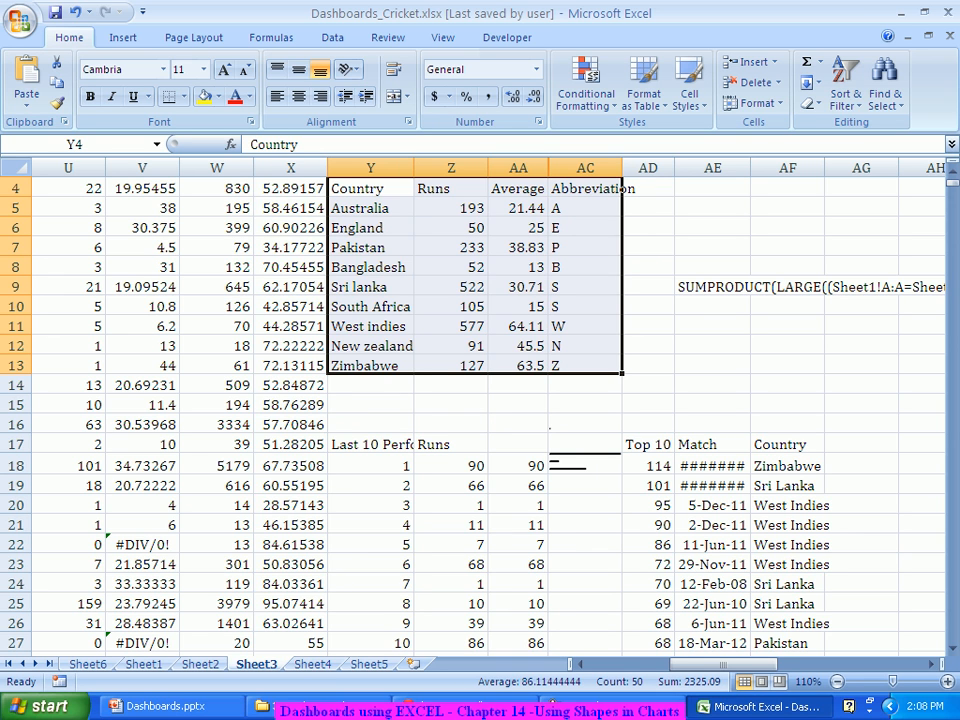
Start a CONCATENATE formula in cell AE6 through its function arguments, with "Maximum of " as the first text
{"action": "left_click", "coordinate": [712, 228]}
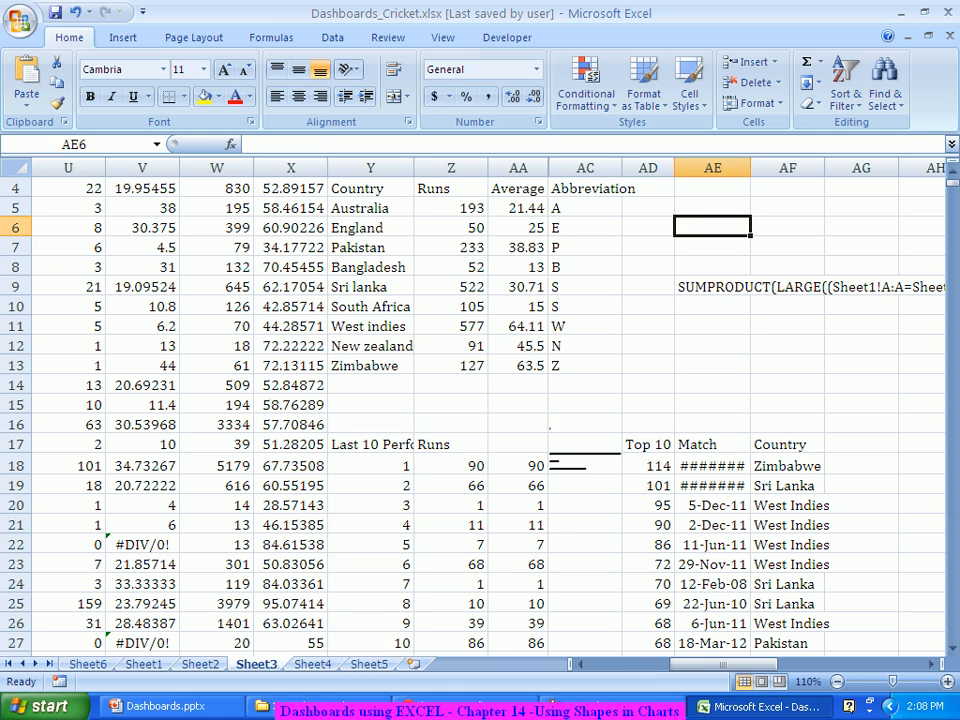
{"action": "type", "text": "=conc"}
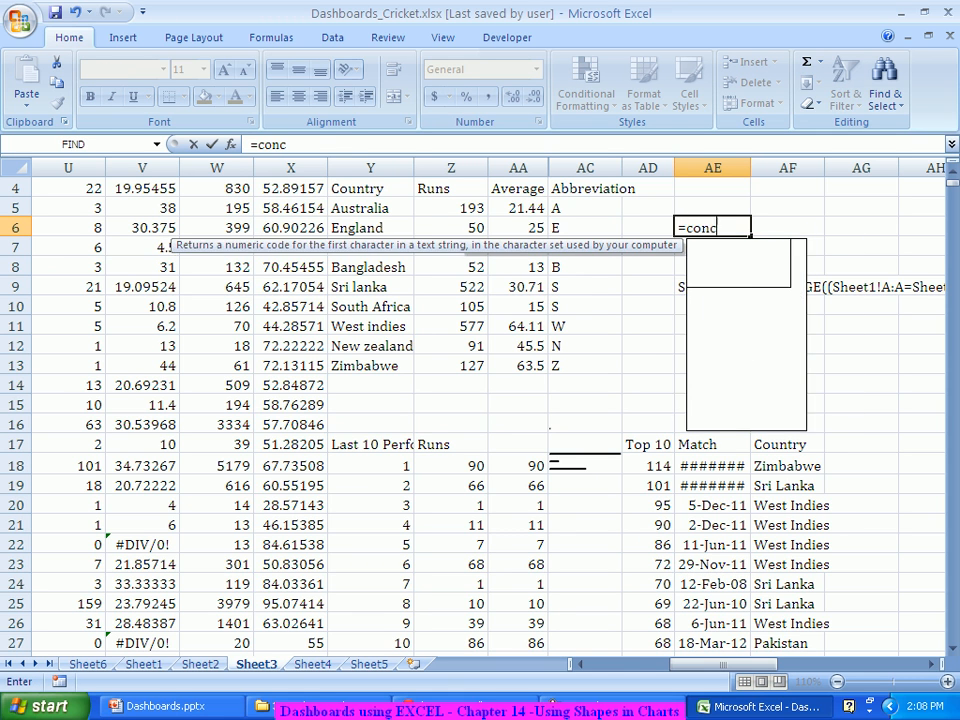
{"action": "key", "text": "Tab"}
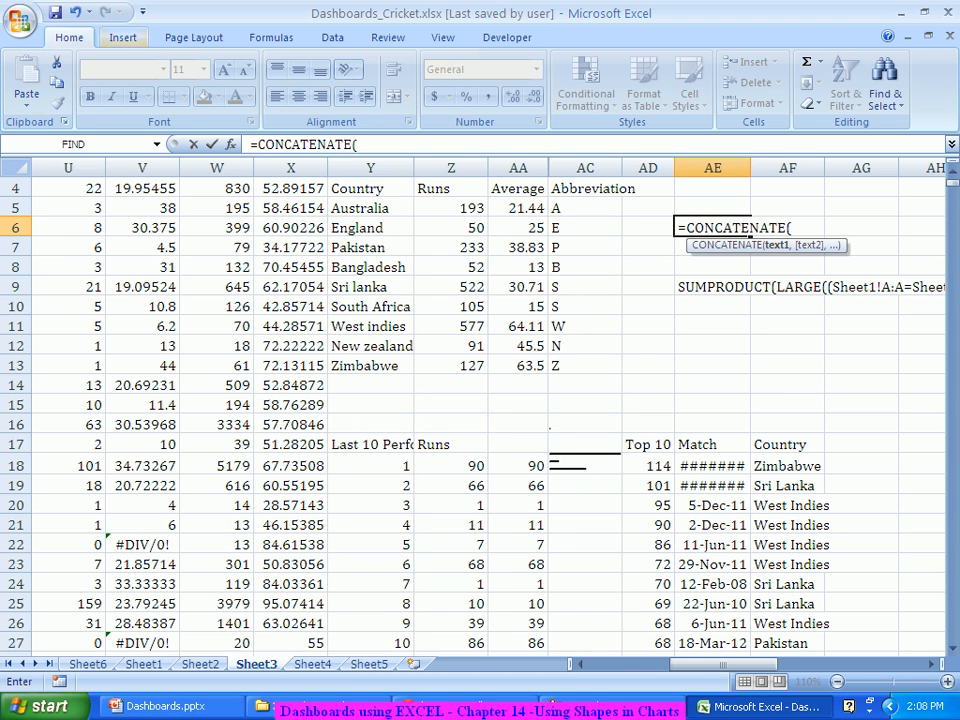
{"action": "left_click", "coordinate": [231, 144]}
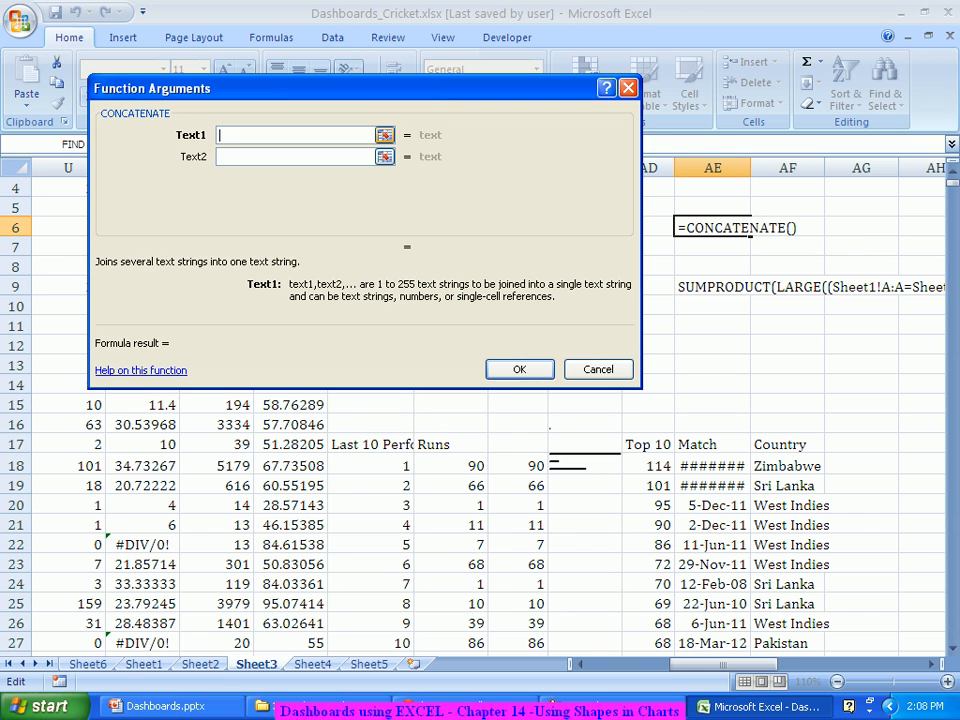
{"action": "left_click_drag", "start_coordinate": [300, 88], "coordinate": [631, 284]}
{"action": "type", "text": "Ma"}
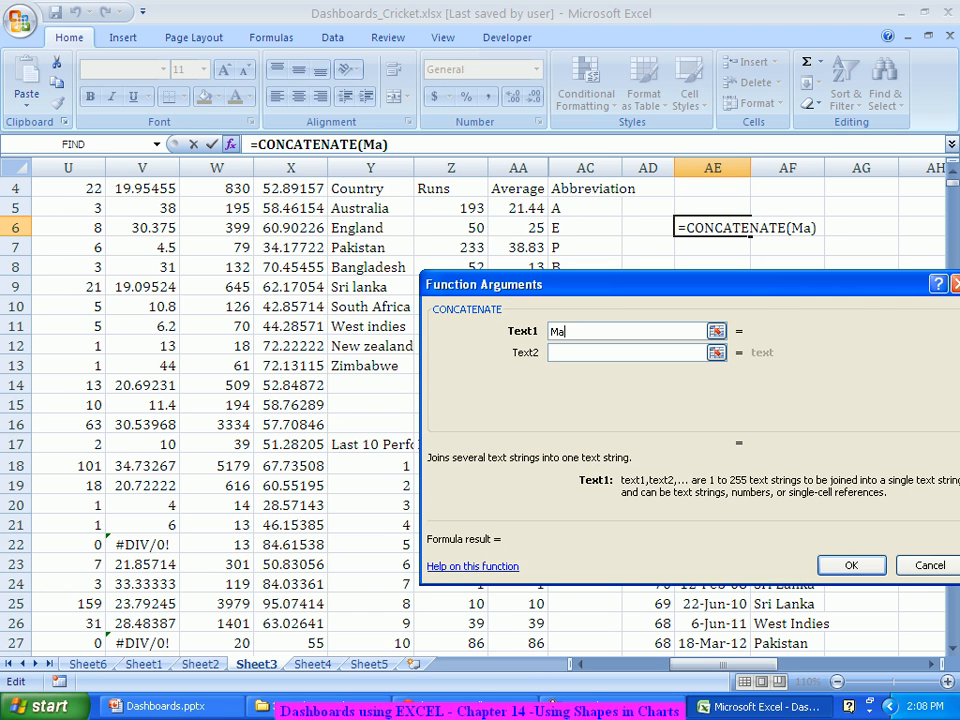
{"action": "type", "text": "ximum of"}
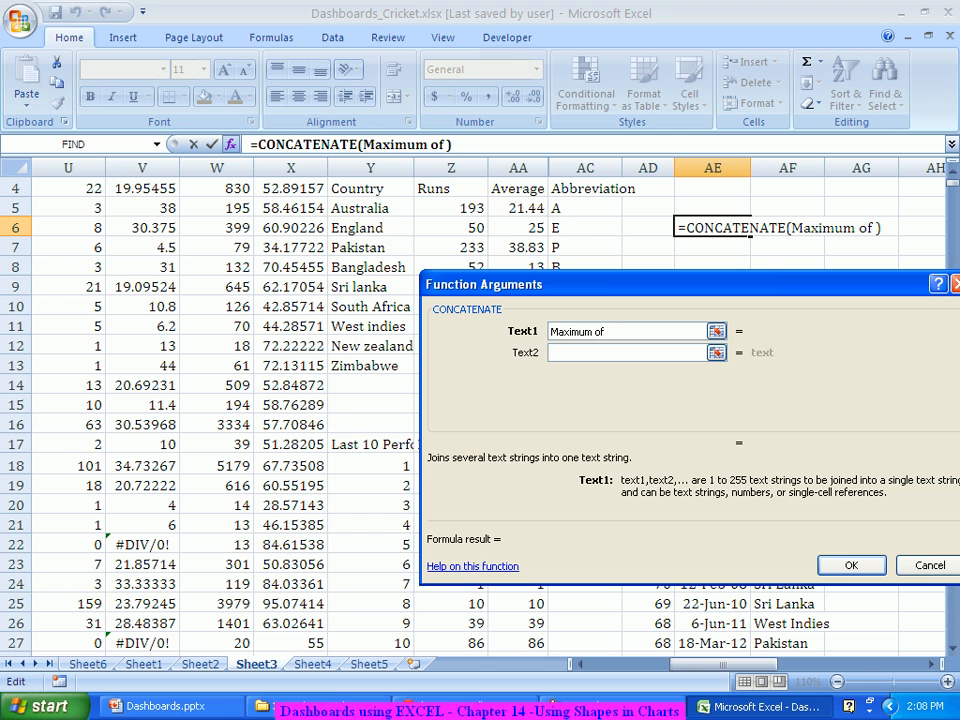
{"action": "key", "text": "Tab"}
{"action": "left_click_drag", "start_coordinate": [640, 284], "coordinate": [601, 401]}
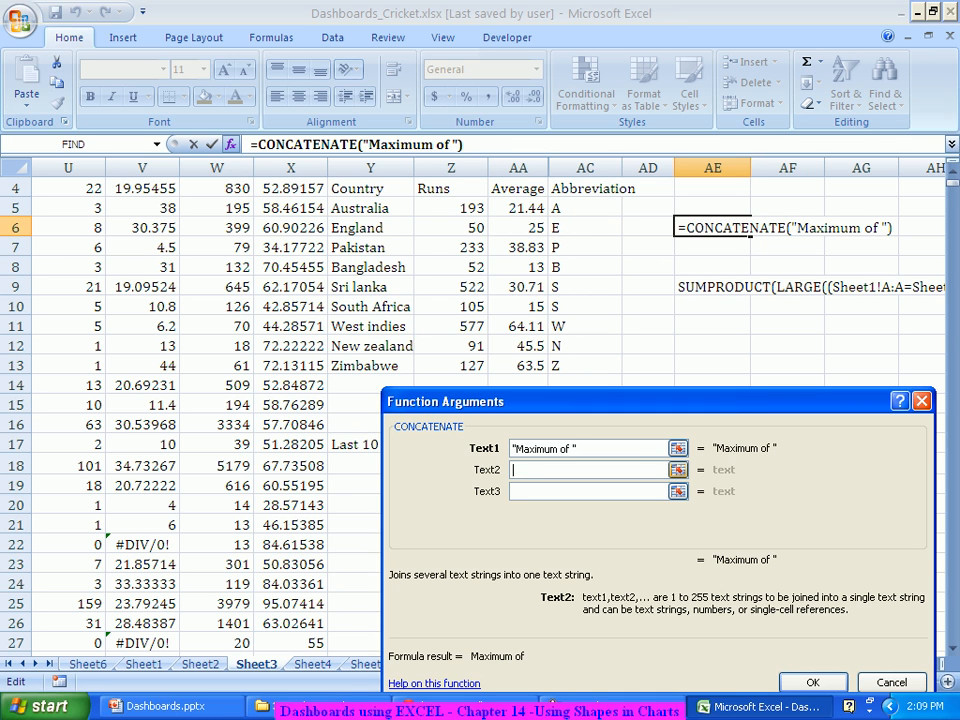
Set the second CONCATENATE text to Max(Z5:Z13), covering the countrywise runs
{"action": "type", "text": "Max("}
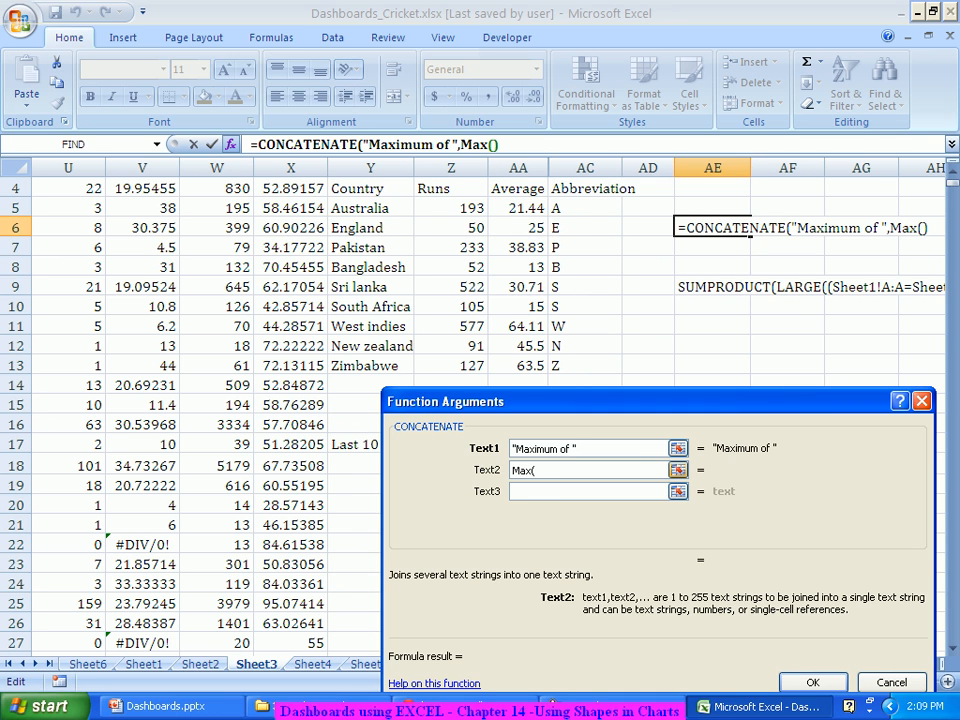
{"action": "left_click_drag", "start_coordinate": [455, 208], "coordinate": [458, 366]}
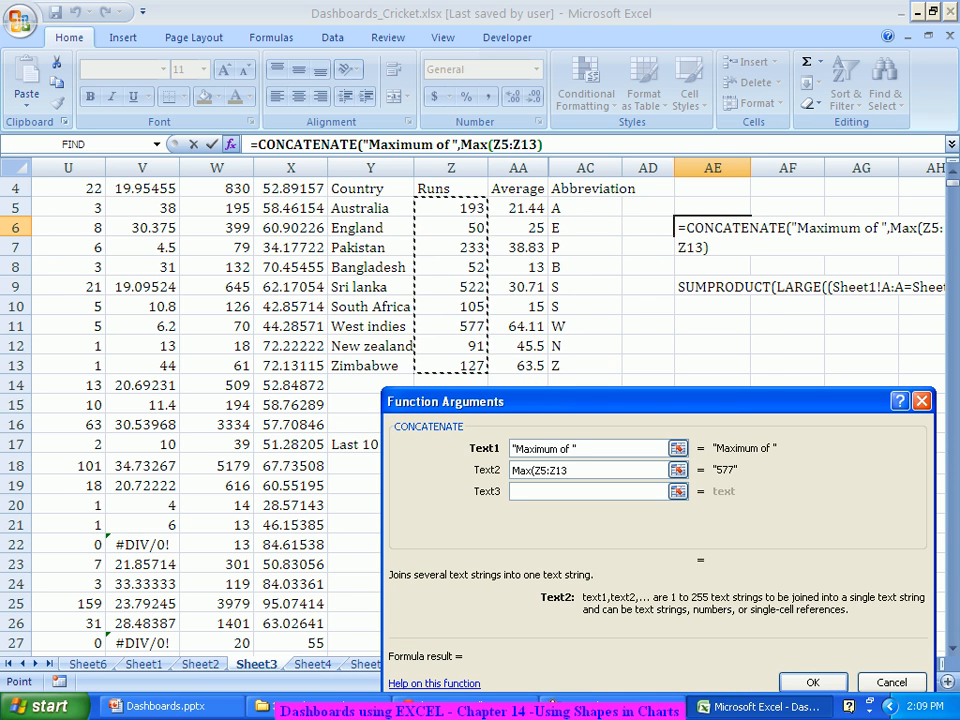
{"action": "type", "text": ")"}
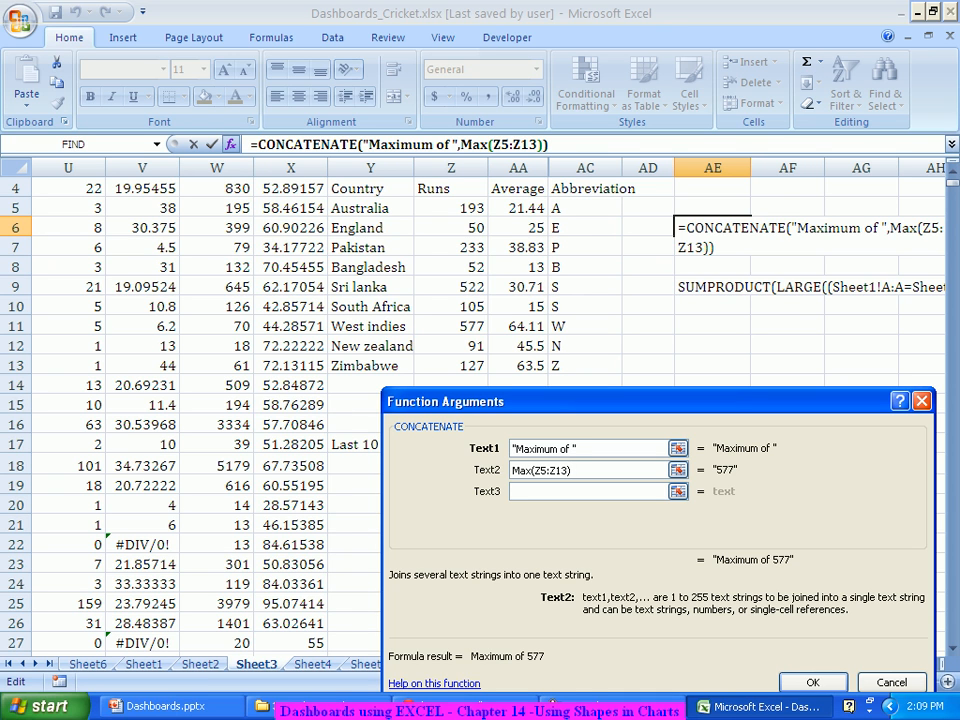
{"action": "key", "text": "Tab"}
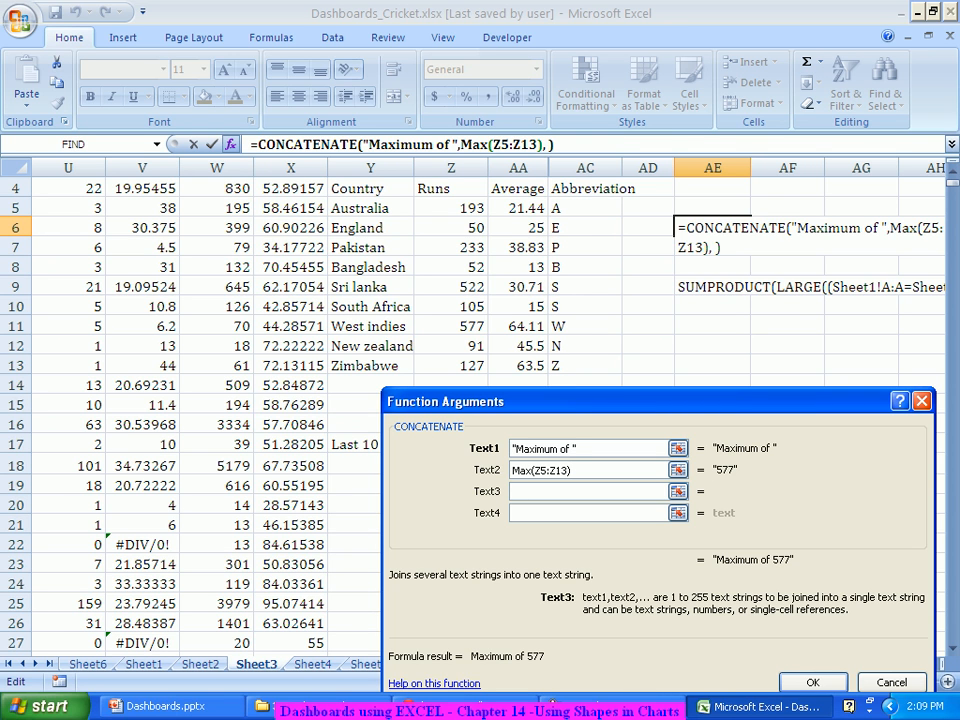
Set the third CONCATENATE text to " runs are scored against ", enclosed in quotation marks with a space at each end
{"action": "type", "text": "runs "}
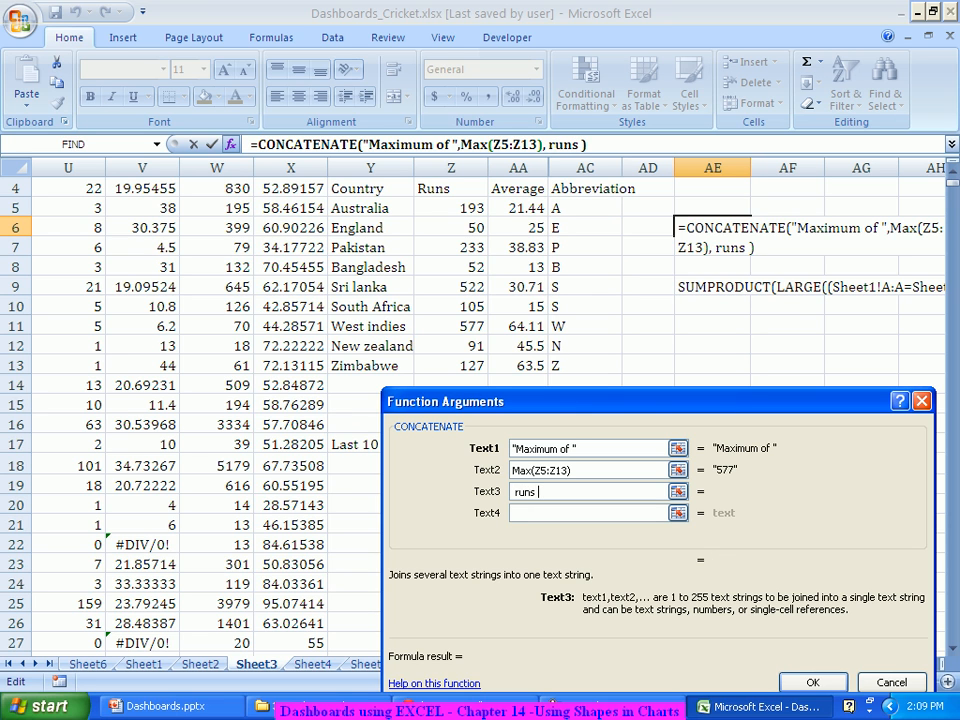
{"action": "type", "text": "are scored "}
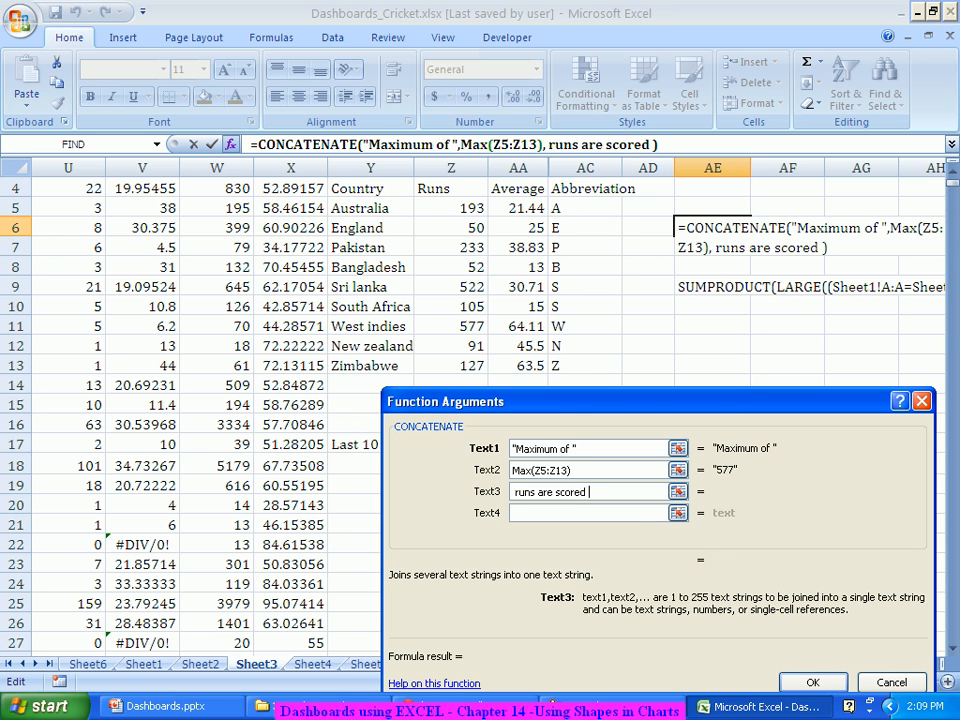
{"action": "type", "text": "against"}
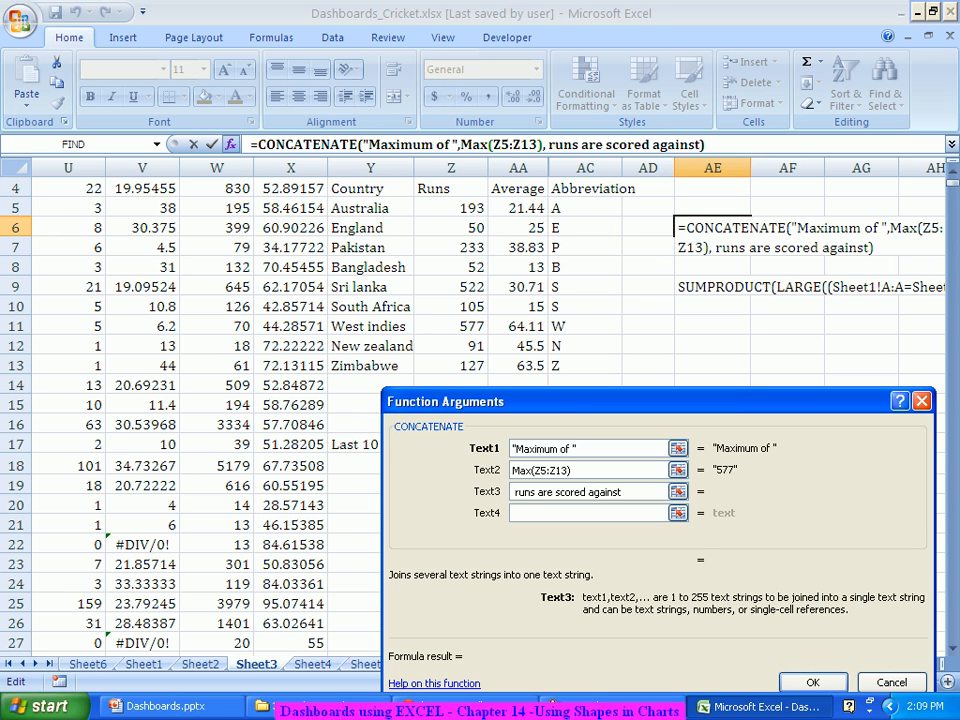
{"action": "type", "text": " \""}
{"action": "key", "text": "Home"}
{"action": "type", "text": "\""}
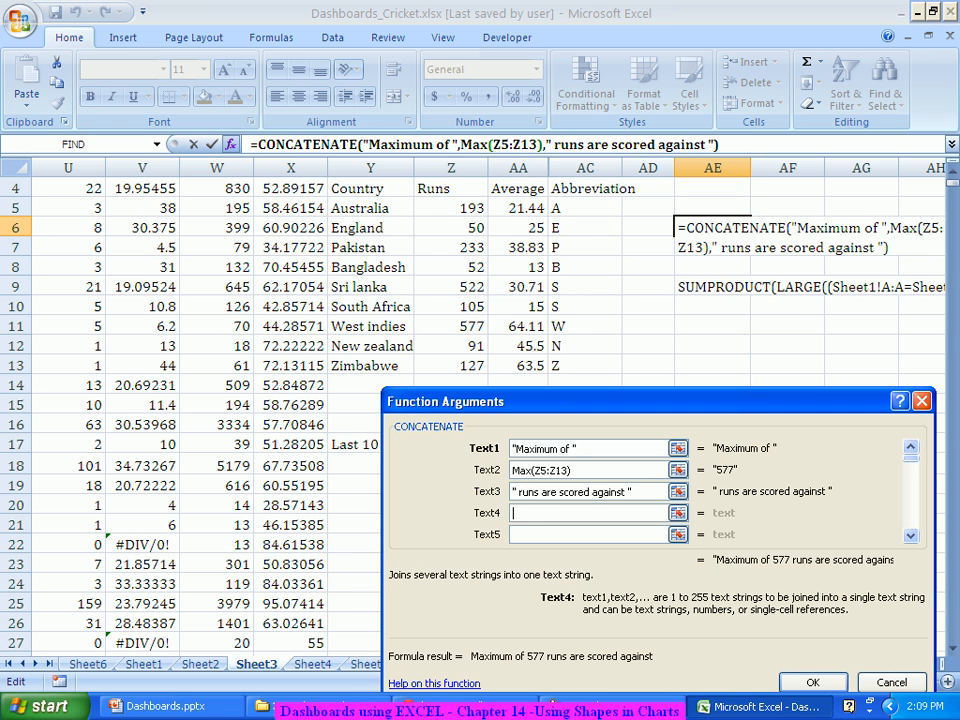
Begin the fourth CONCATENATE text with an Index function over the country names in the absolute range $Y$5:$Y$13
{"action": "type", "text": "Inde"}
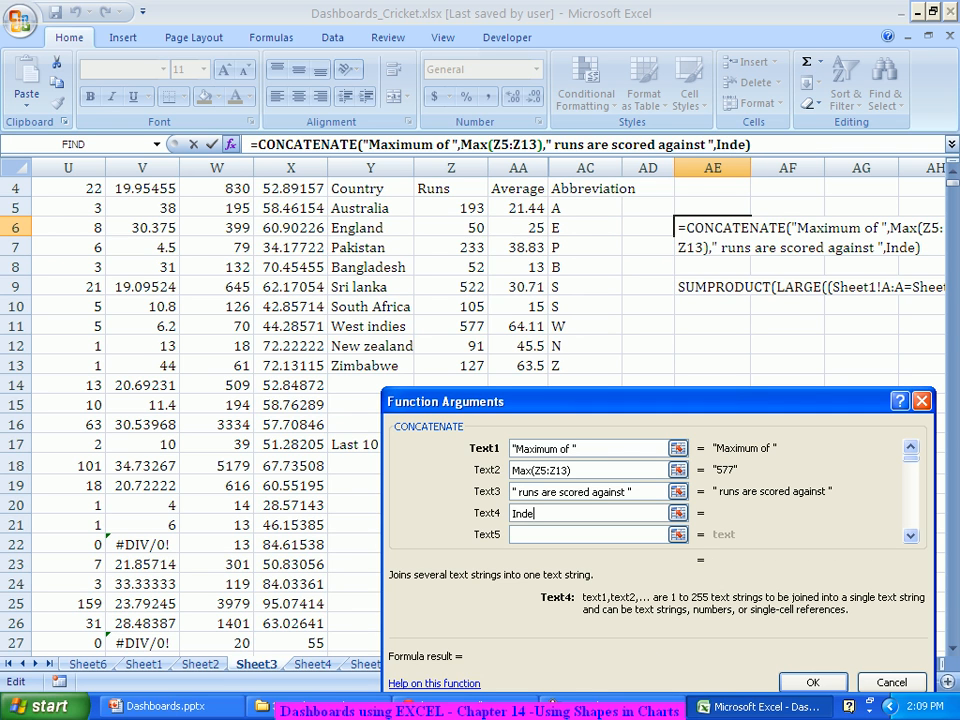
{"action": "type", "text": "x("}
{"action": "left_click_drag", "start_coordinate": [405, 208], "coordinate": [410, 368]}
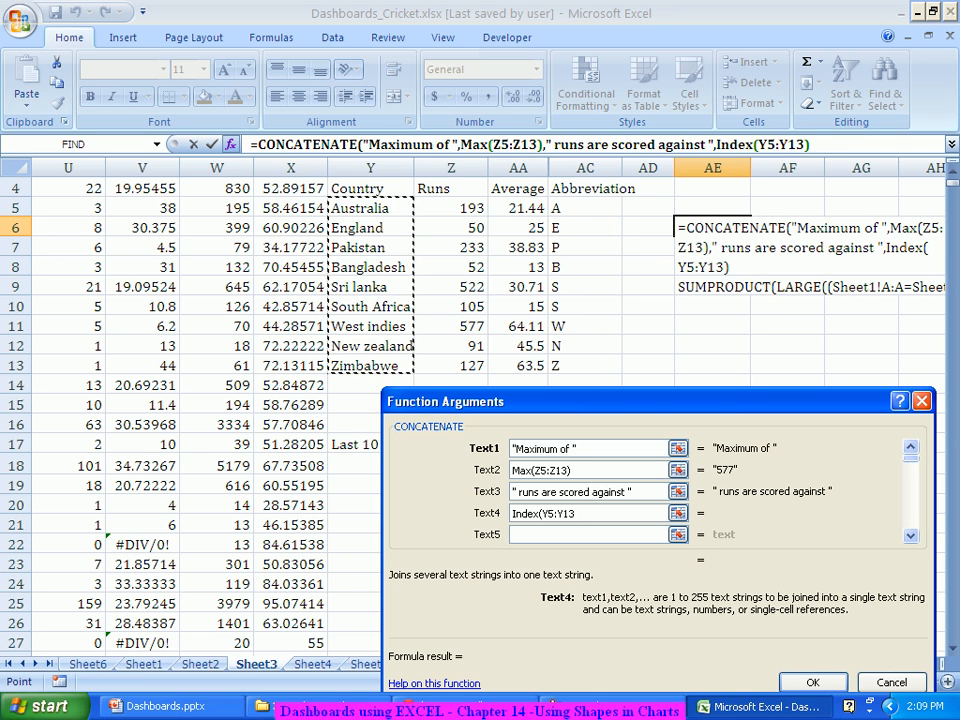
{"action": "key", "text": "F4"}
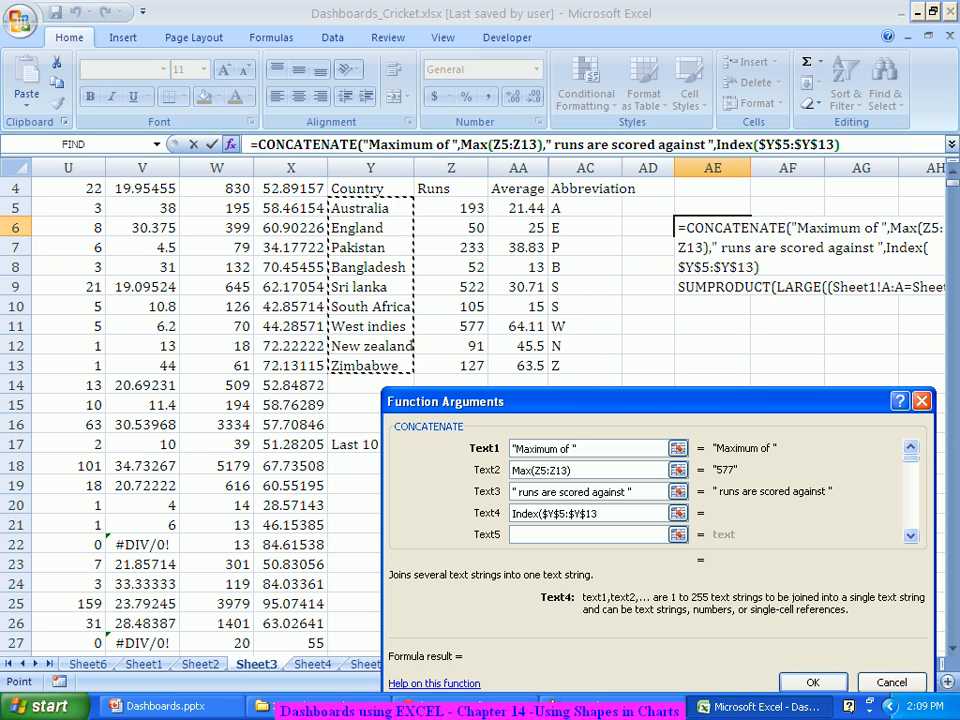
Complete the Index argument with match(max(Z5:Z13),Z5:Z13,0) as the row number and enter the CONCATENATE formula
{"action": "type", "text": ","}
{"action": "type", "text": "ma"}
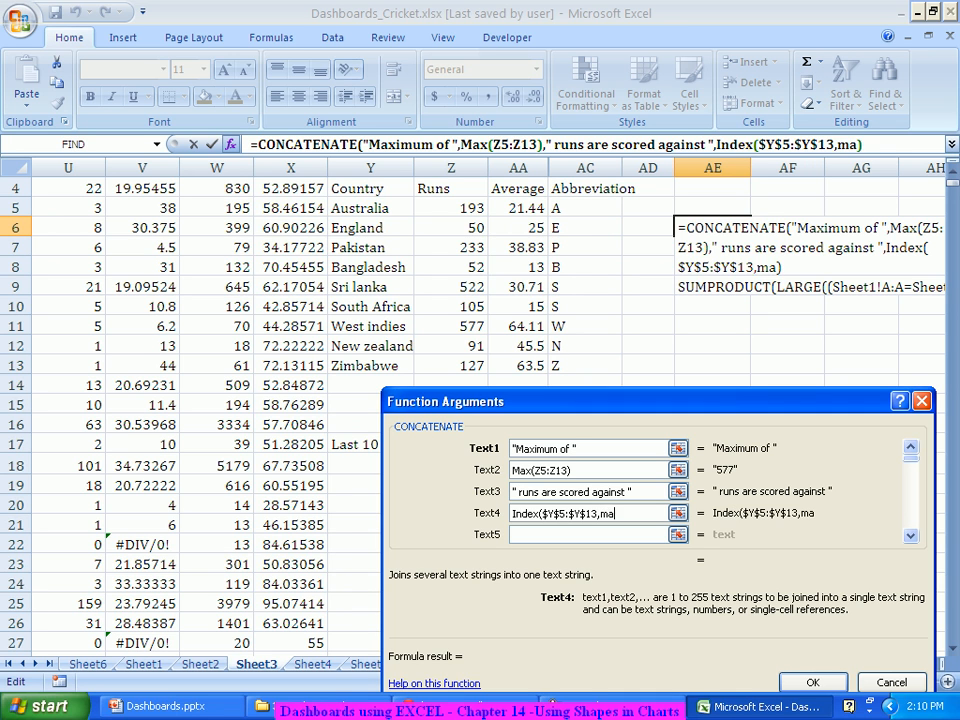
{"action": "type", "text": "tch"}
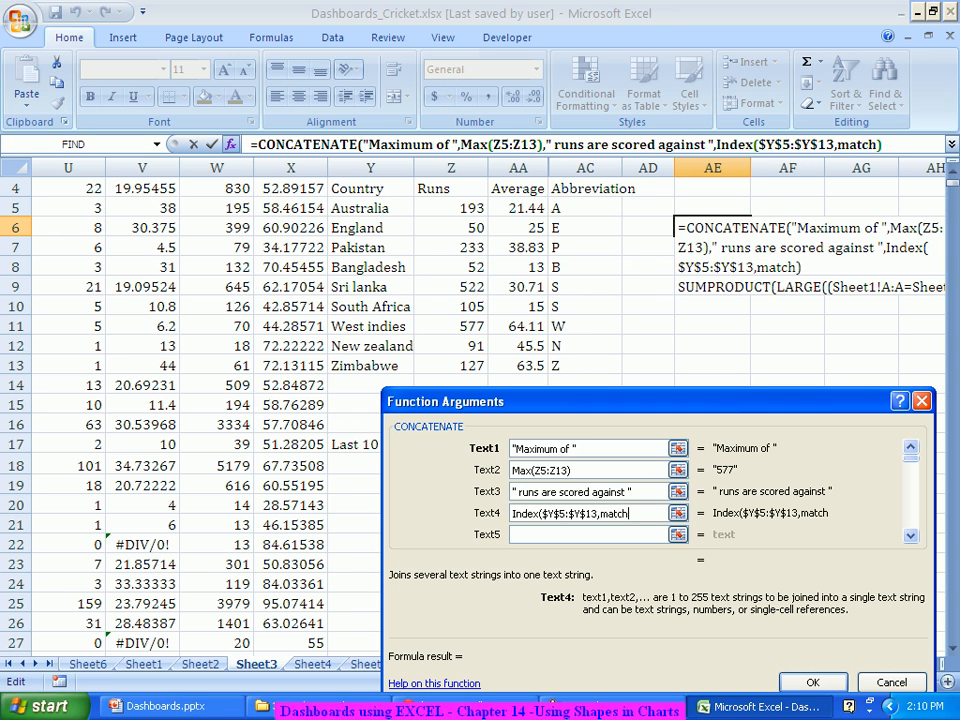
{"action": "type", "text": "(max("}
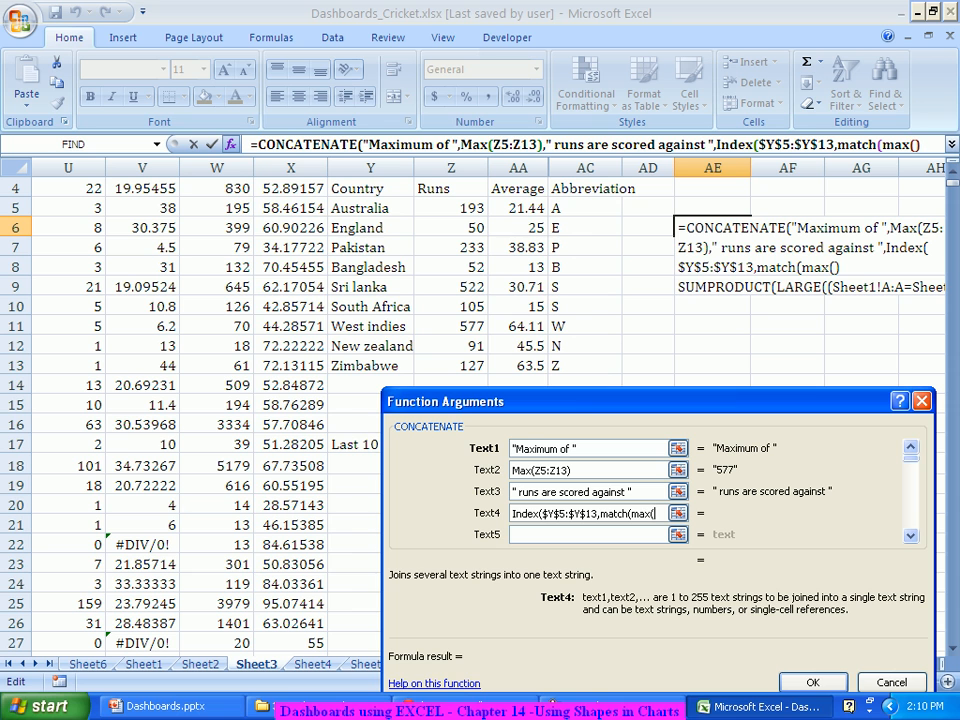
{"action": "left_click_drag", "start_coordinate": [465, 208], "coordinate": [478, 368]}
{"action": "type", "text": ")"}
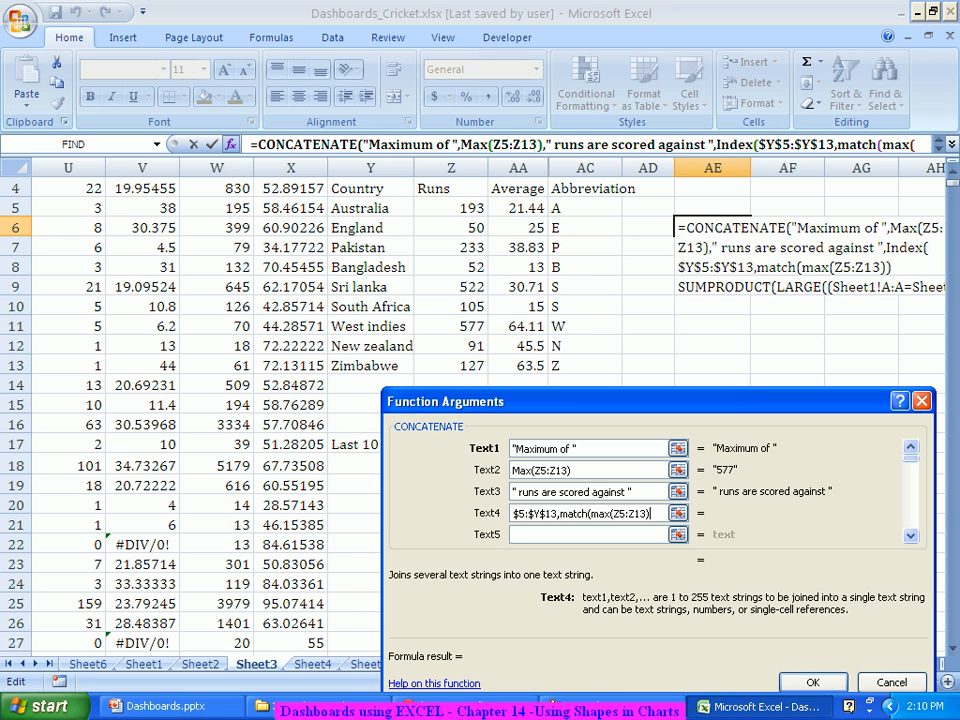
{"action": "type", "text": ","}
{"action": "left_click_drag", "start_coordinate": [470, 208], "coordinate": [470, 366]}
{"action": "type", "text": ",0)"}
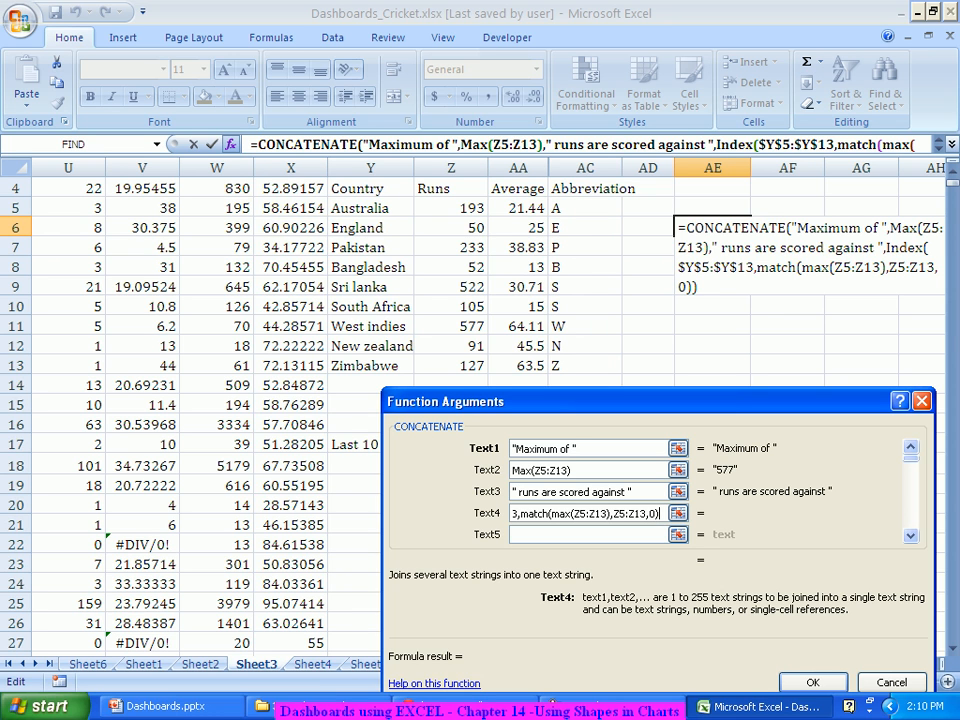
{"action": "type", "text": ")"}
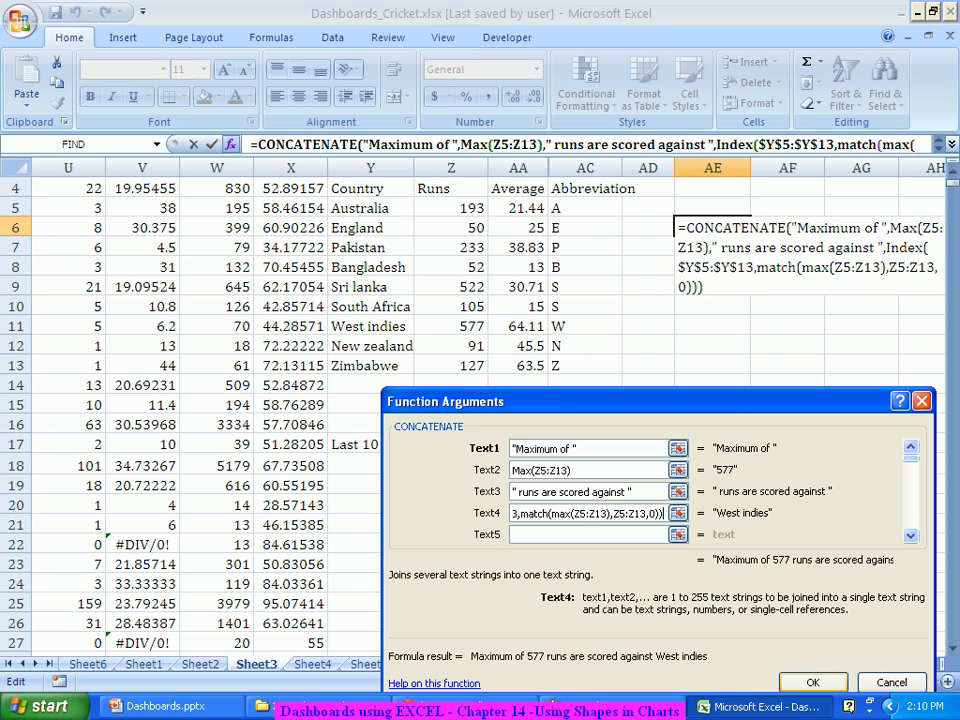
{"action": "key", "text": "Return"}
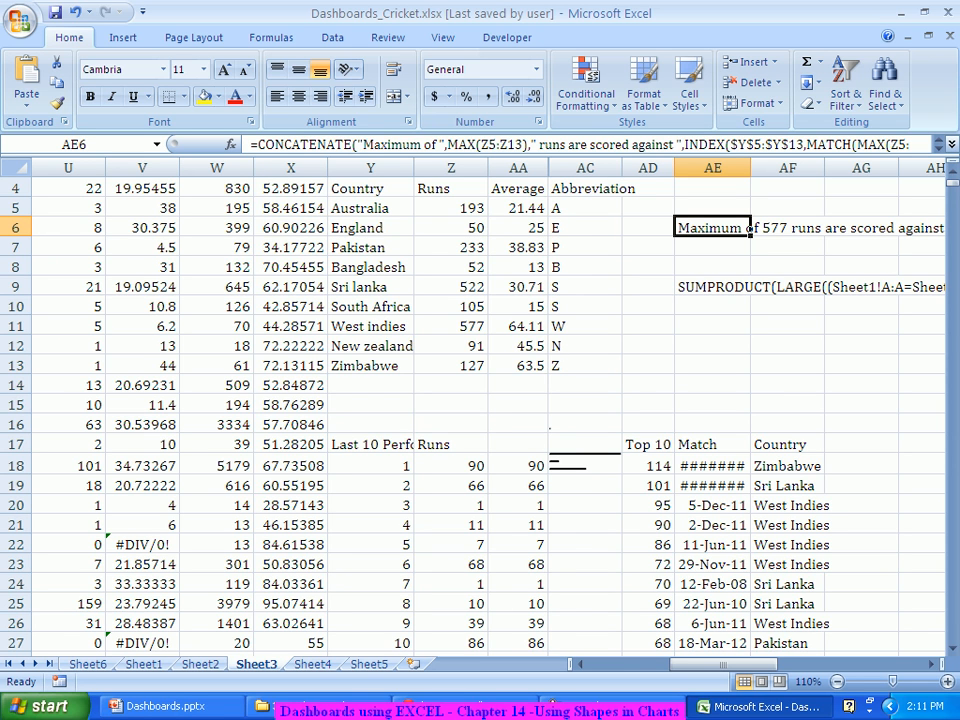
Try to extend the Runs (Countrywise) chart down to the end of row 25, and undo the resize
{"action": "left_click_drag", "start_coordinate": [727, 664], "coordinate": [645, 664]}
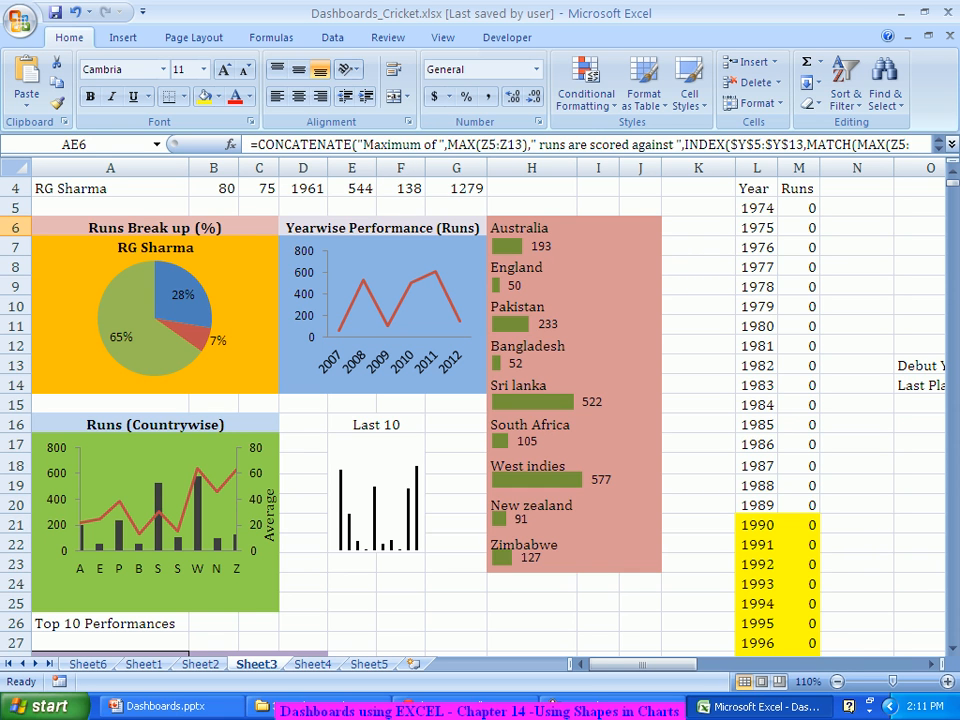
{"action": "left_click", "coordinate": [165, 452]}
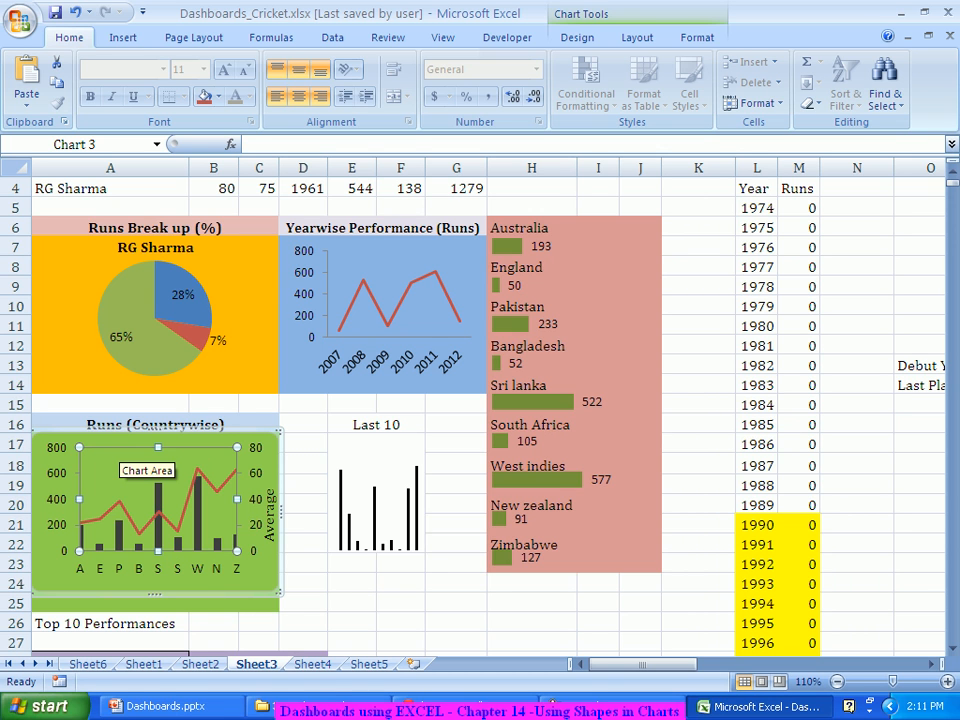
{"action": "left_click", "coordinate": [303, 442]}
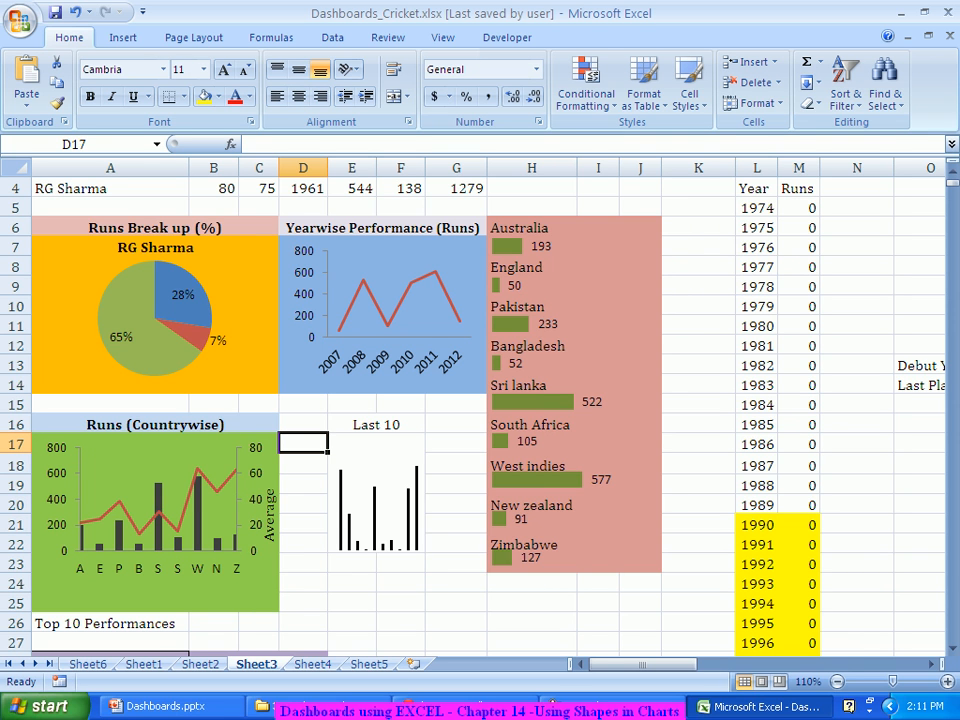
{"action": "left_click", "coordinate": [253, 590]}
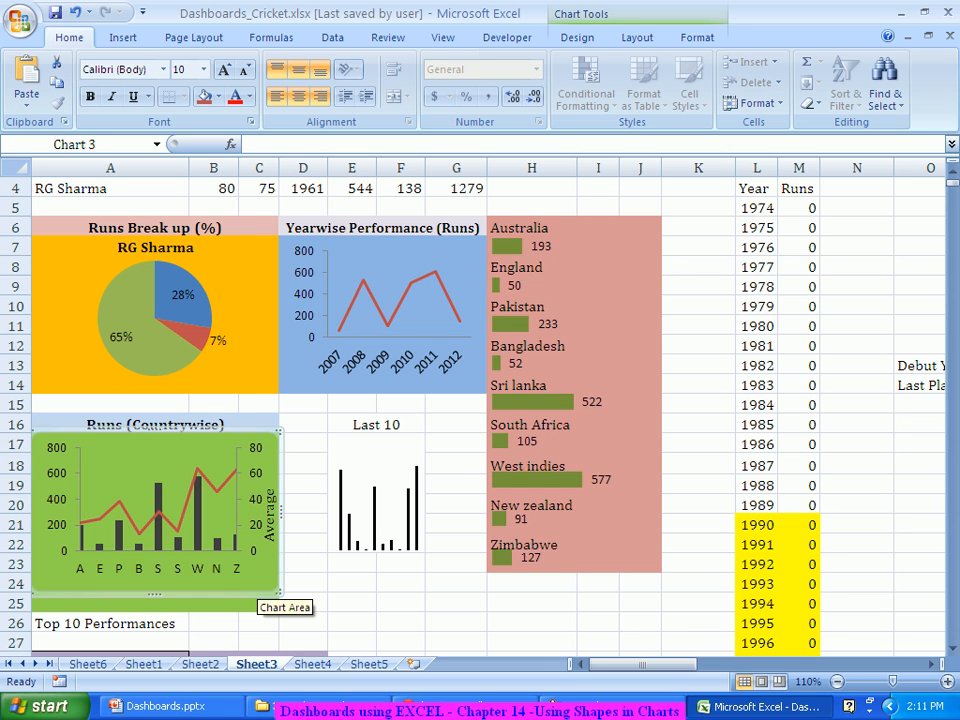
{"action": "left_click_drag", "start_coordinate": [155, 594], "coordinate": [155, 618]}
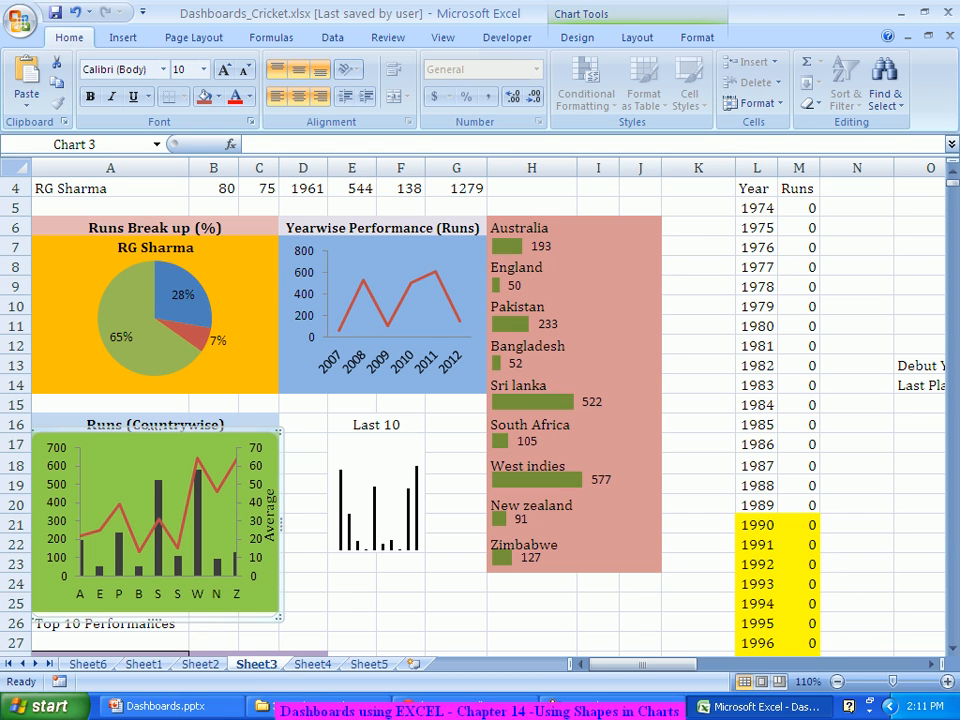
{"action": "key", "text": "ctrl+z"}
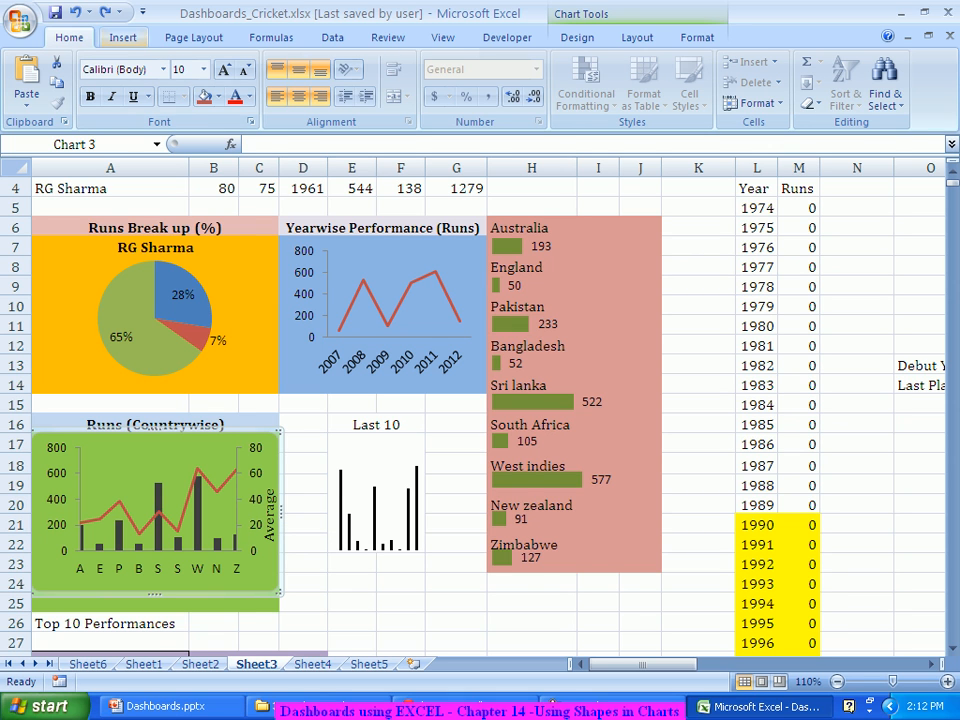
Draw a small text box inside the Runs (Countrywise) chart, over the upper-left part of its plot area
{"action": "left_click", "coordinate": [123, 37]}
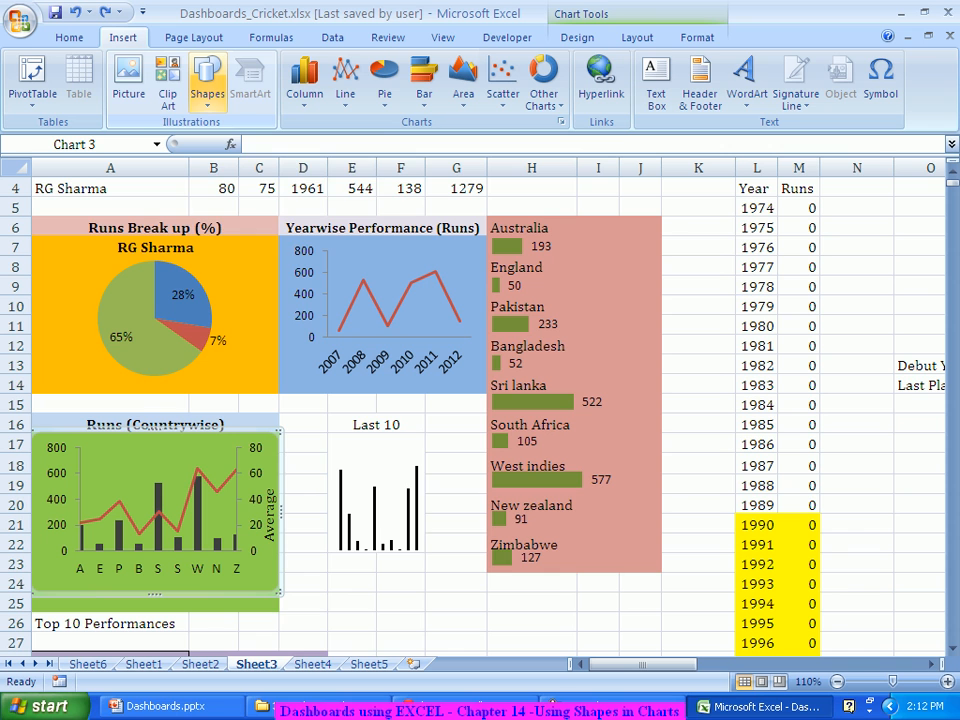
{"action": "left_click", "coordinate": [207, 82]}
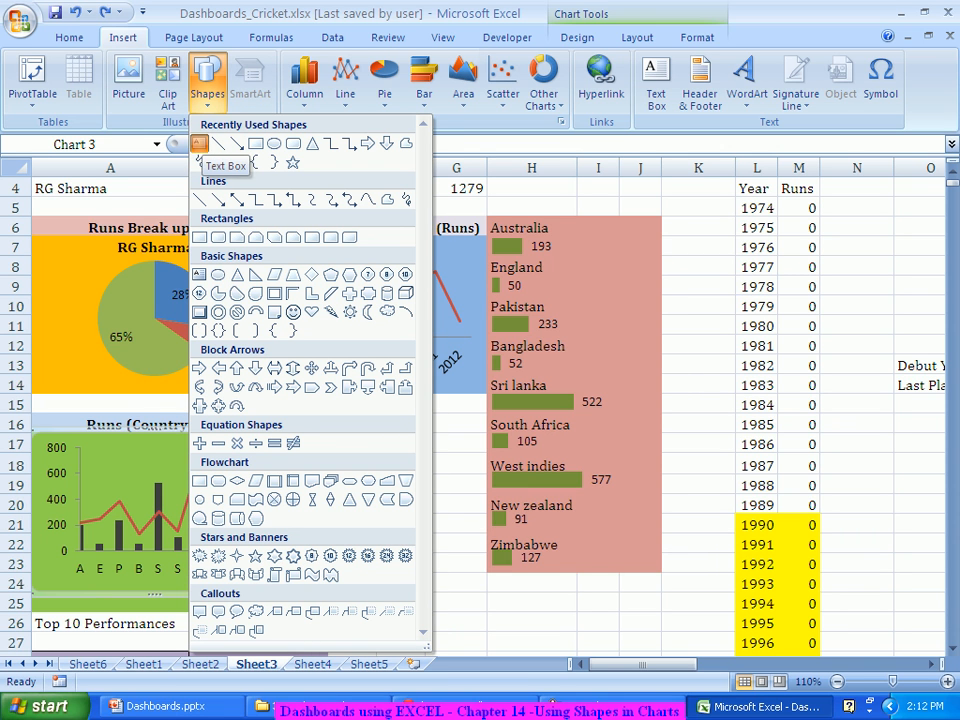
{"action": "left_click", "coordinate": [199, 144]}
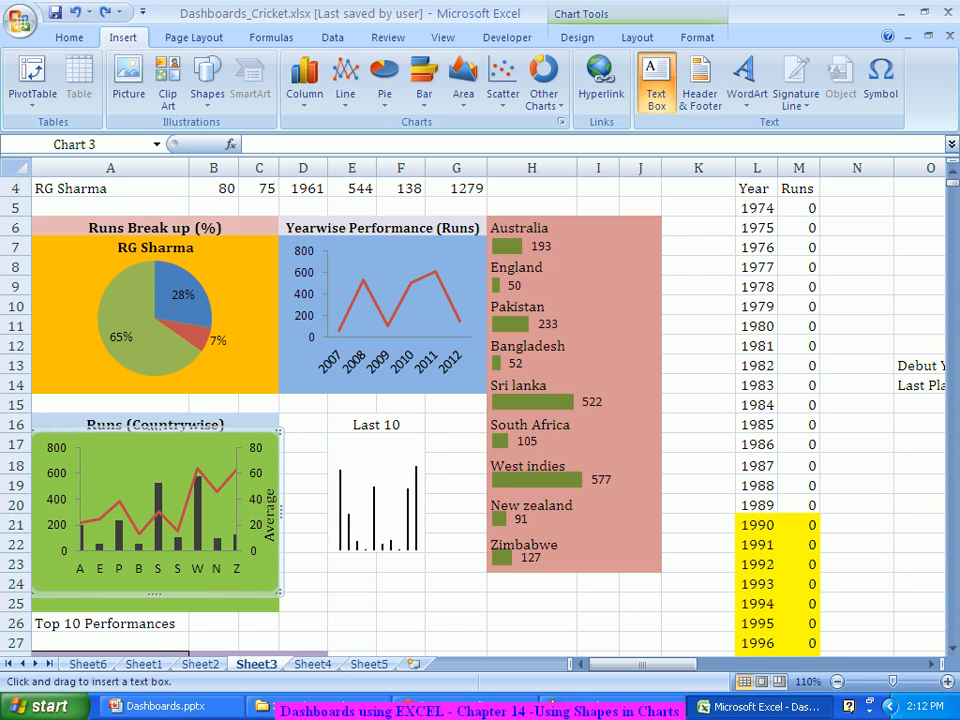
{"action": "mouse_move", "coordinate": [78, 447]}
{"action": "left_mouse_down"}
{"action": "mouse_move", "coordinate": [156, 467]}
{"action": "mouse_move", "coordinate": [209, 467]}
{"action": "mouse_move", "coordinate": [140, 483]}
{"action": "mouse_move", "coordinate": [148, 483]}
{"action": "left_mouse_up"}
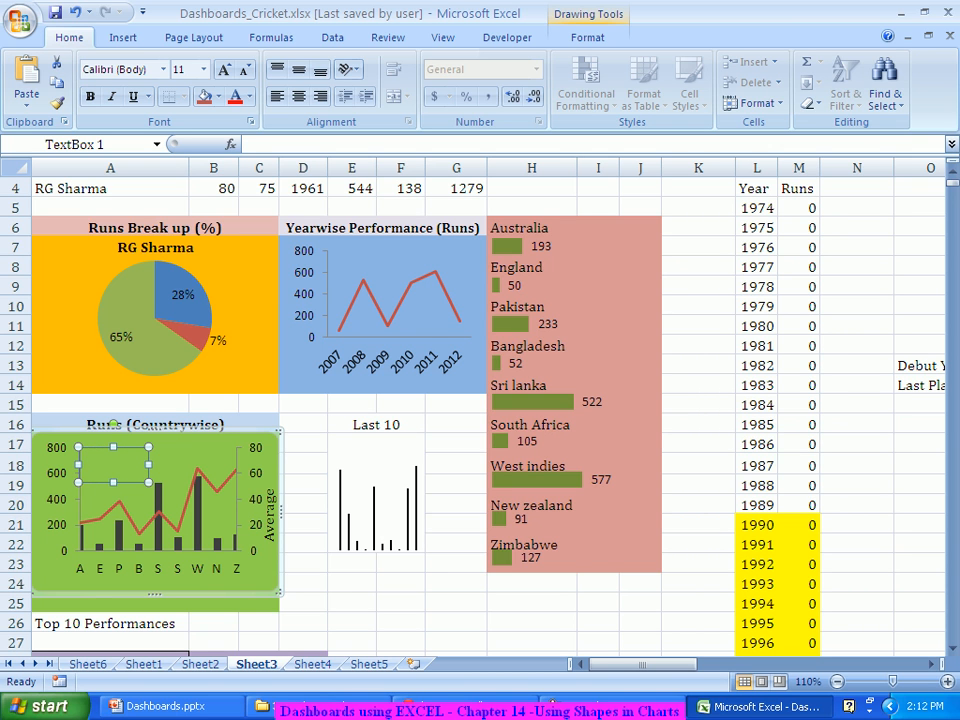
Link the text box to the CONCATENATE sentence with the formula =Sheet3!$AE$6
{"action": "left_click", "coordinate": [300, 145]}
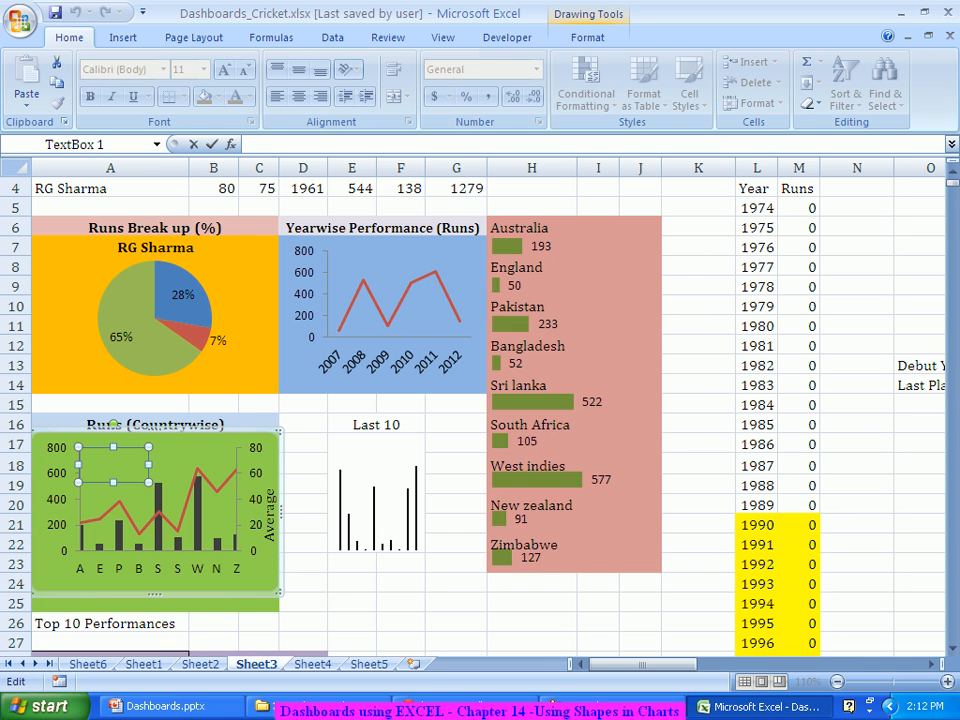
{"action": "type", "text": "="}
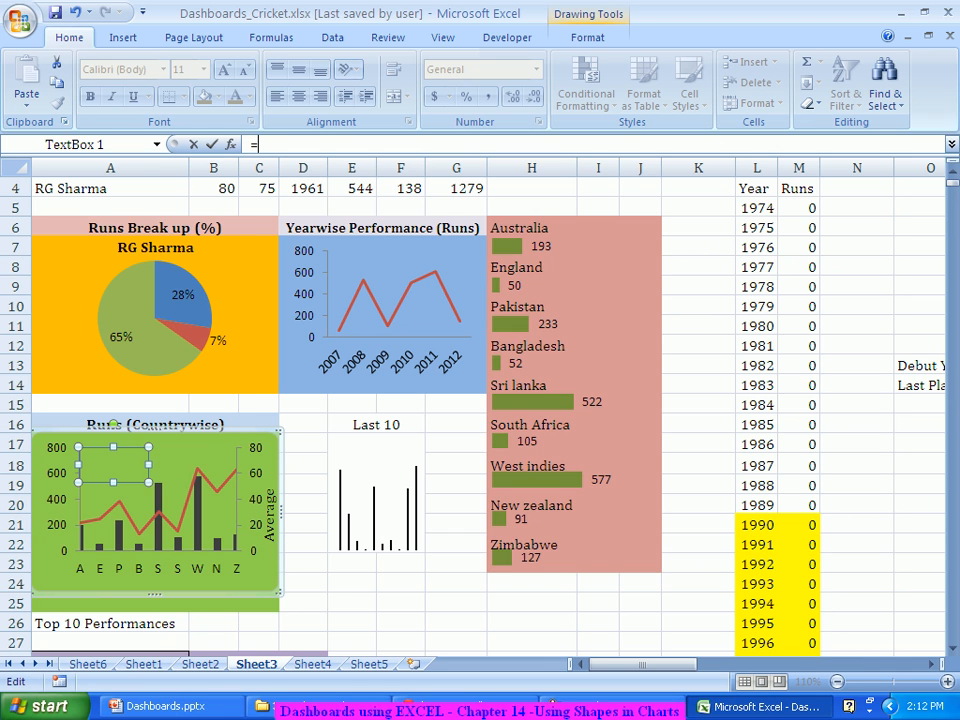
{"action": "left_click_drag", "start_coordinate": [640, 664], "coordinate": [745, 664]}
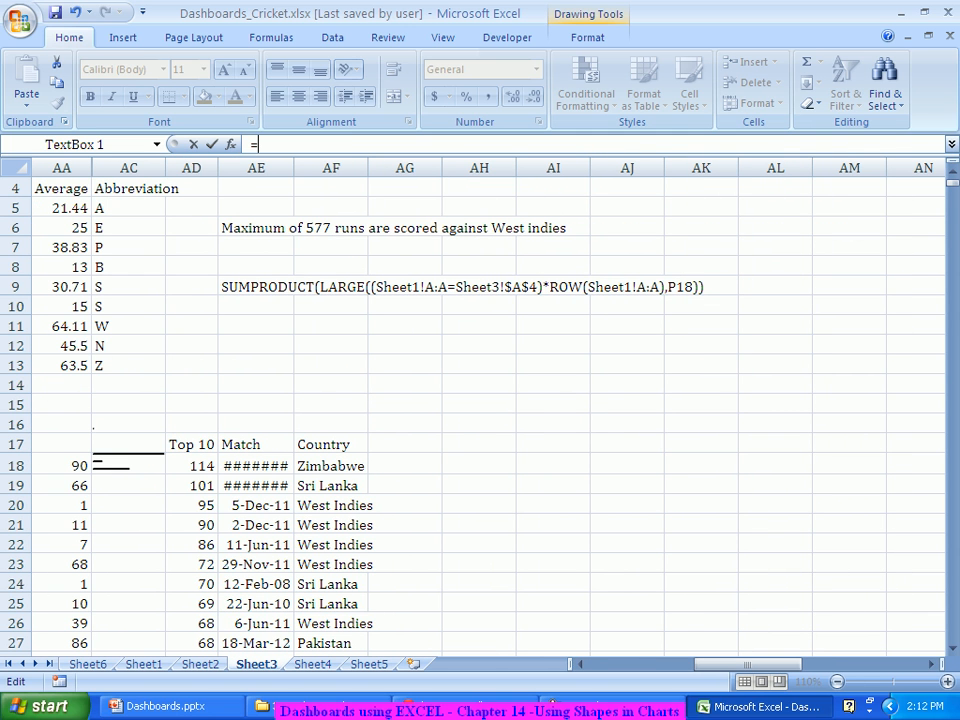
{"action": "left_click", "coordinate": [256, 228]}
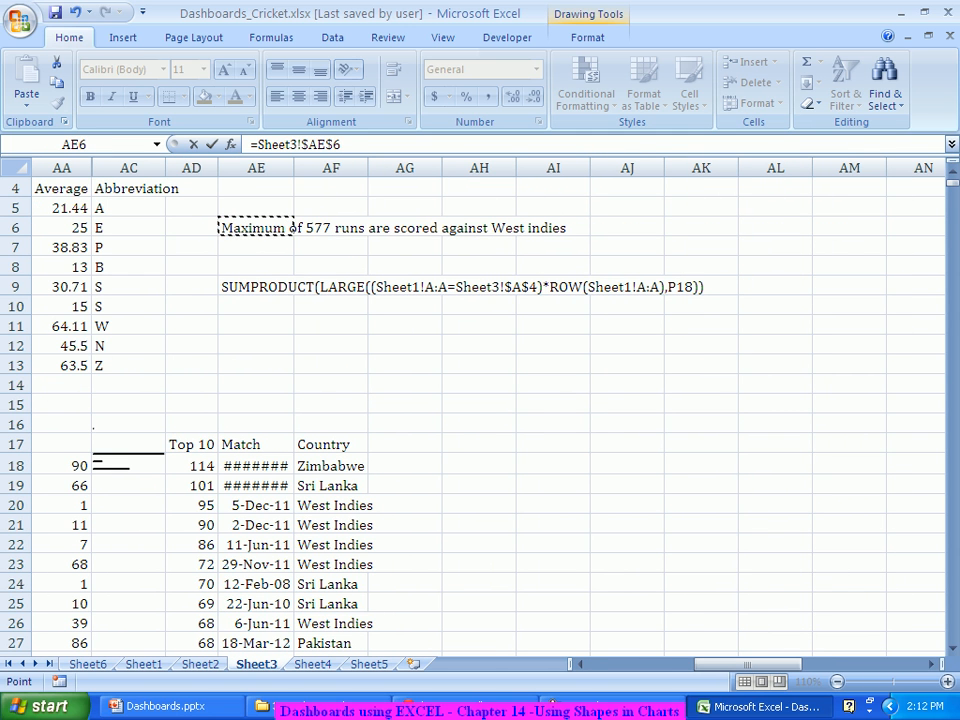
{"action": "key", "text": "Return"}
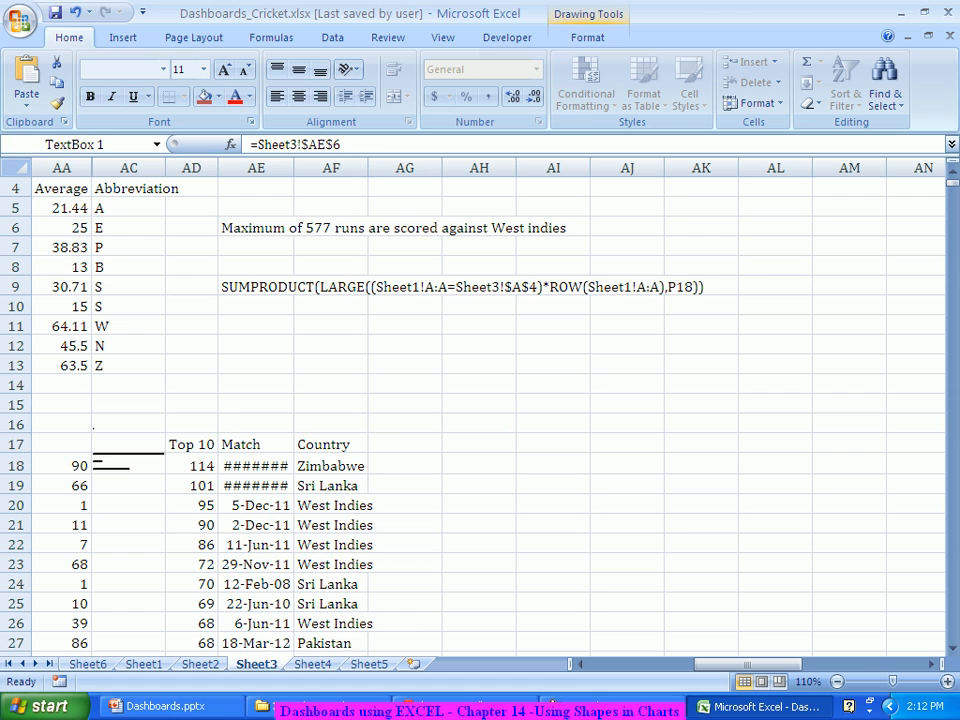
Enlarge the chart's text box on both sides and extend its upper edge to the top of the chart
{"action": "left_click_drag", "start_coordinate": [745, 664], "coordinate": [653, 664]}
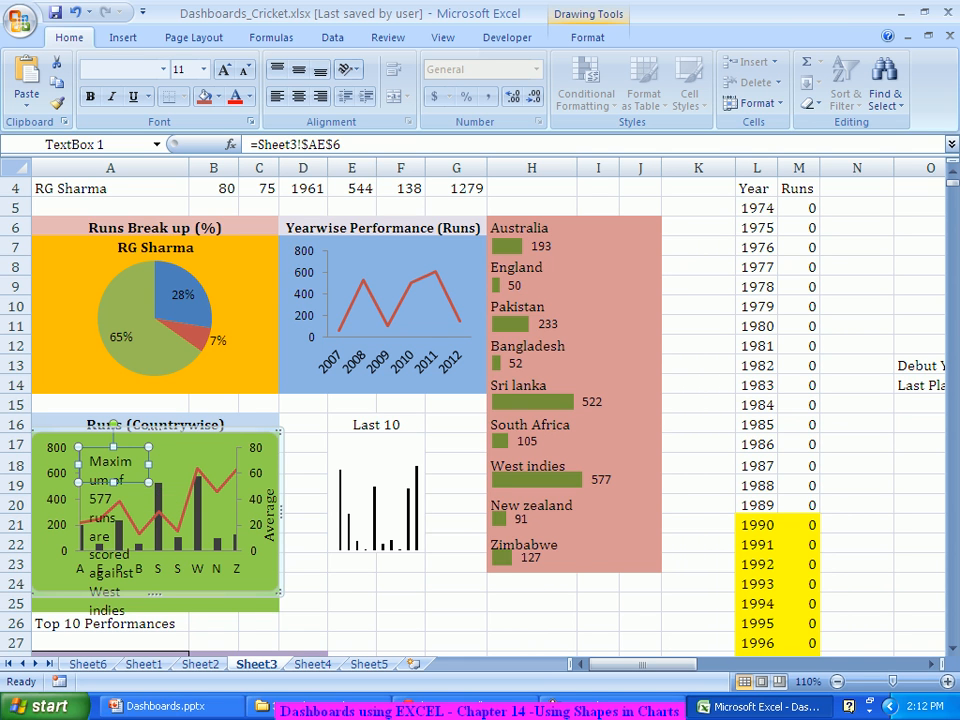
{"action": "left_click_drag", "start_coordinate": [148, 465], "coordinate": [209, 465]}
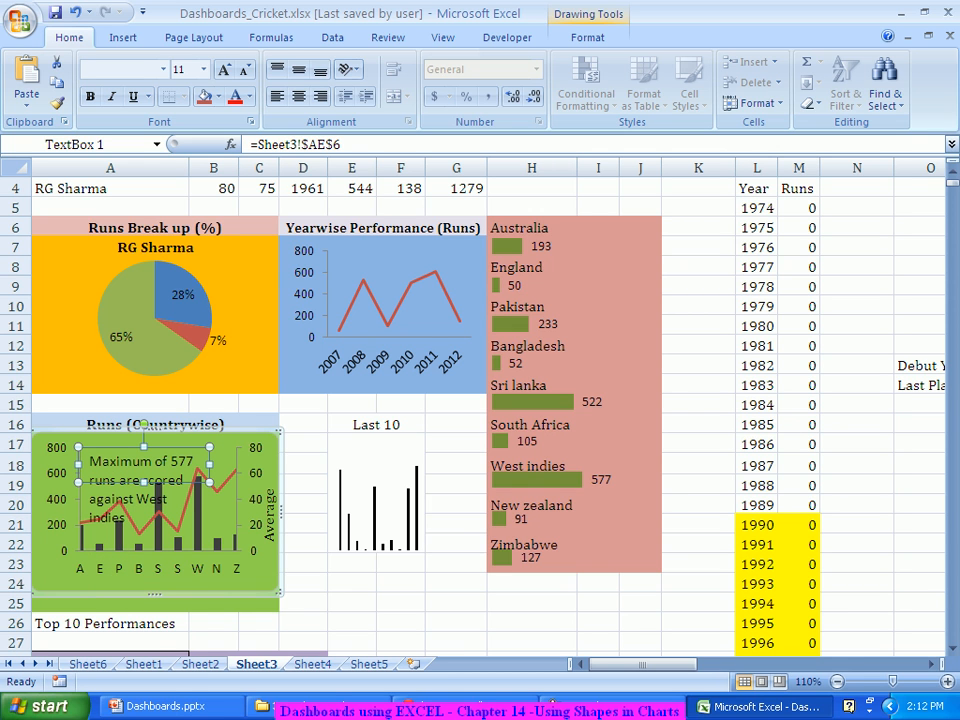
{"action": "left_click_drag", "start_coordinate": [78, 465], "coordinate": [44, 465]}
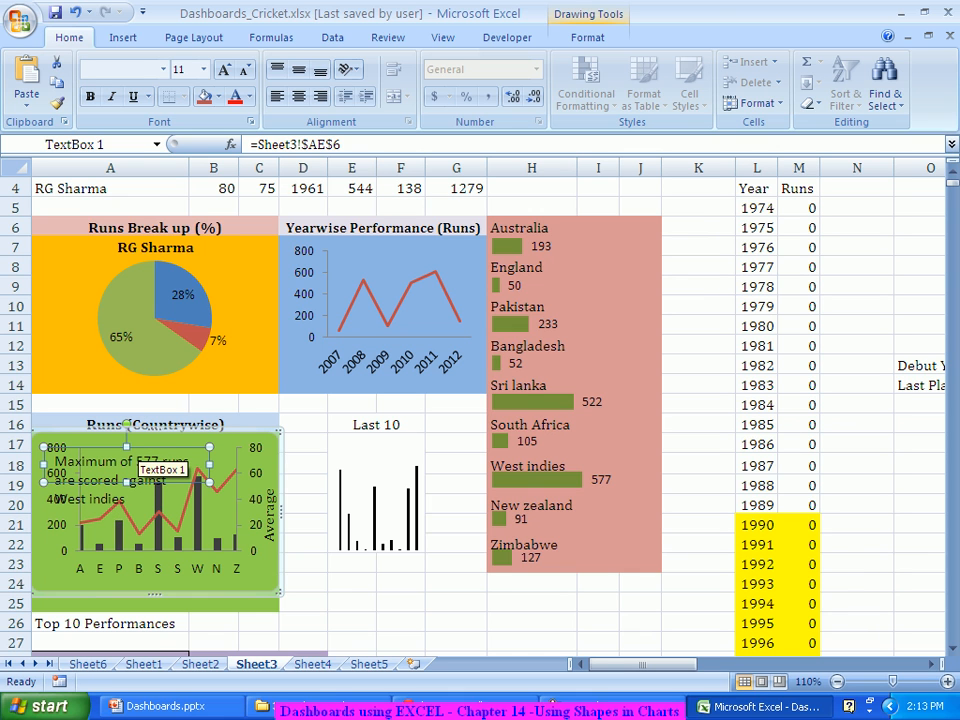
{"action": "left_click_drag", "start_coordinate": [126, 448], "coordinate": [126, 432]}
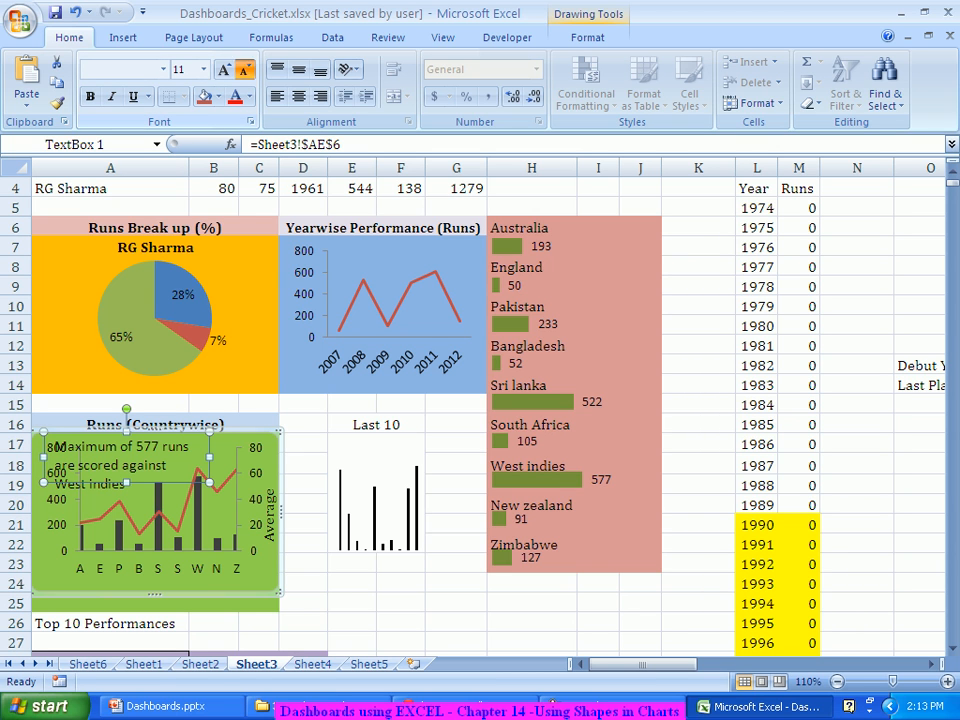
Reduce the text box's font size to 7
{"action": "left_click", "coordinate": [244, 70]}
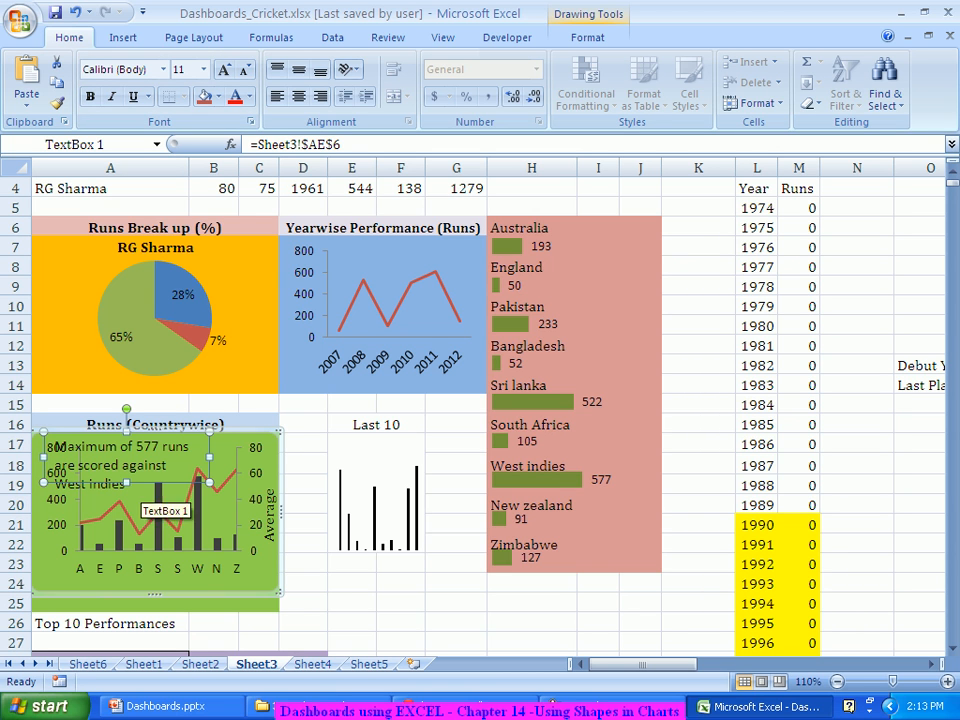
{"action": "left_click", "coordinate": [244, 70]}
{"action": "left_click", "coordinate": [244, 70]}
{"action": "left_click", "coordinate": [244, 70]}
{"action": "left_click", "coordinate": [244, 70]}
{"action": "left_click", "coordinate": [244, 70]}
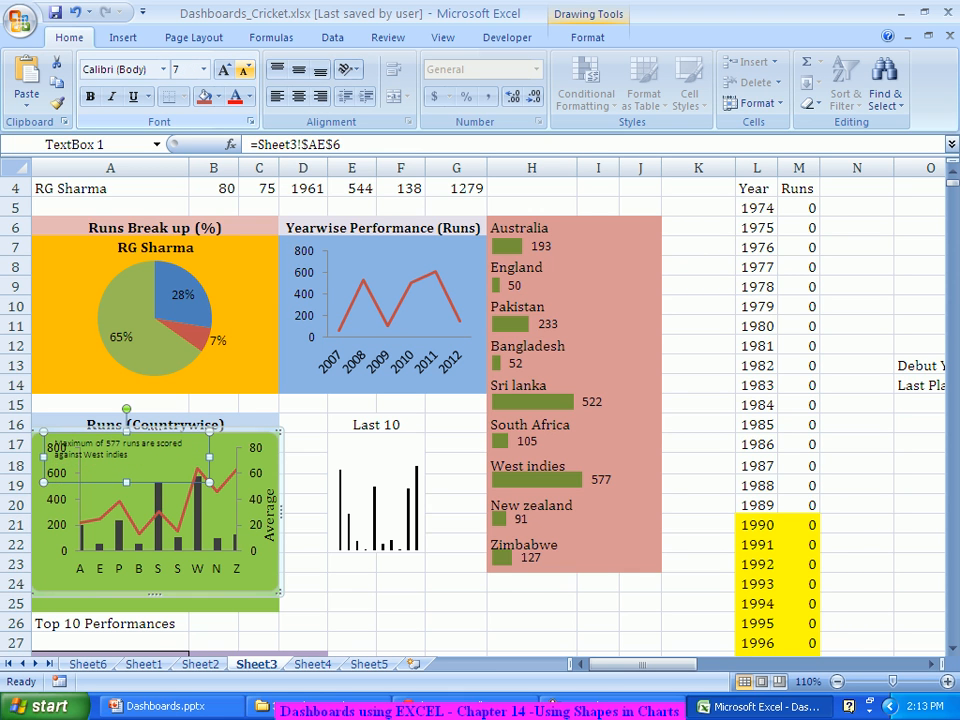
{"action": "left_click", "coordinate": [126, 455]}
{"action": "left_click_drag", "start_coordinate": [165, 432], "coordinate": [198, 432]}
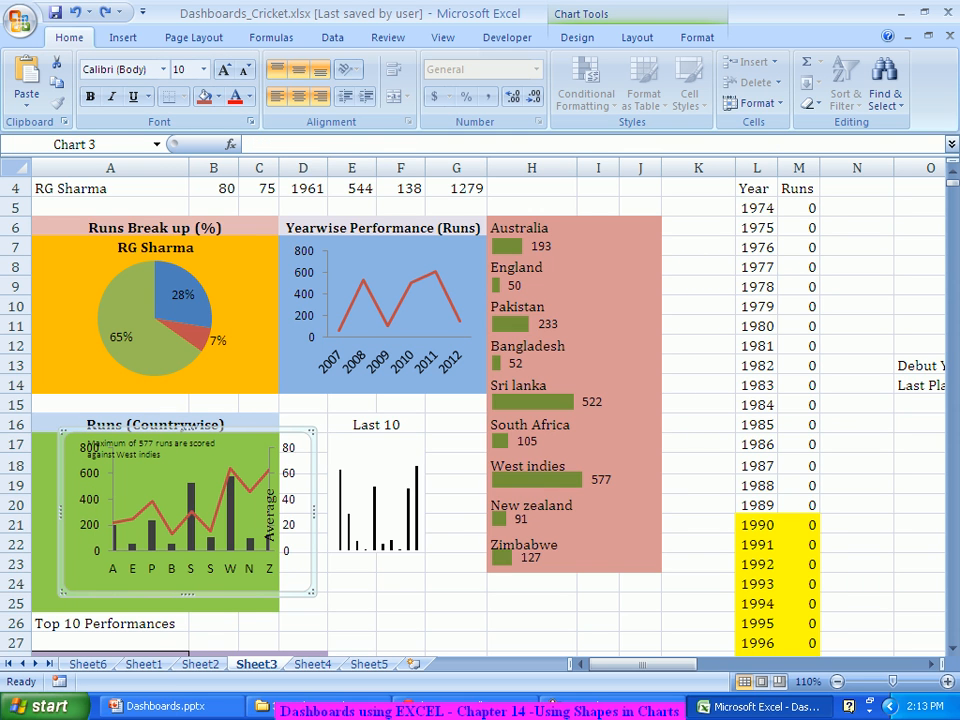
{"action": "key", "text": "ctrl+z"}
Tighten the text box around its sentence by raising its lower edge and moving its right edge inward
{"action": "left_click", "coordinate": [150, 442]}
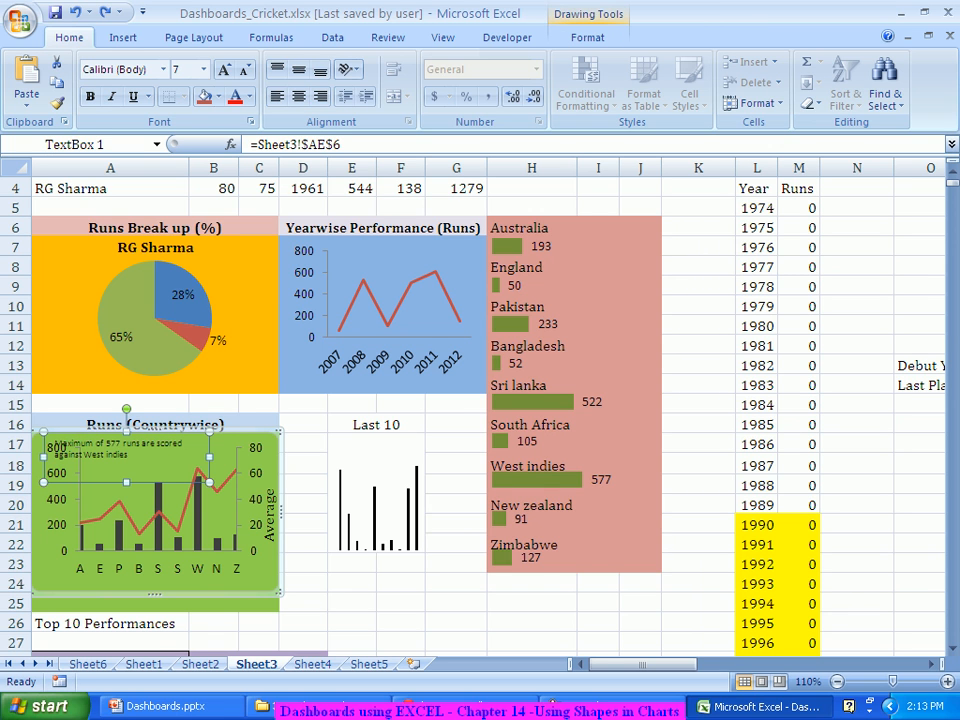
{"action": "left_click_drag", "start_coordinate": [127, 482], "coordinate": [127, 467]}
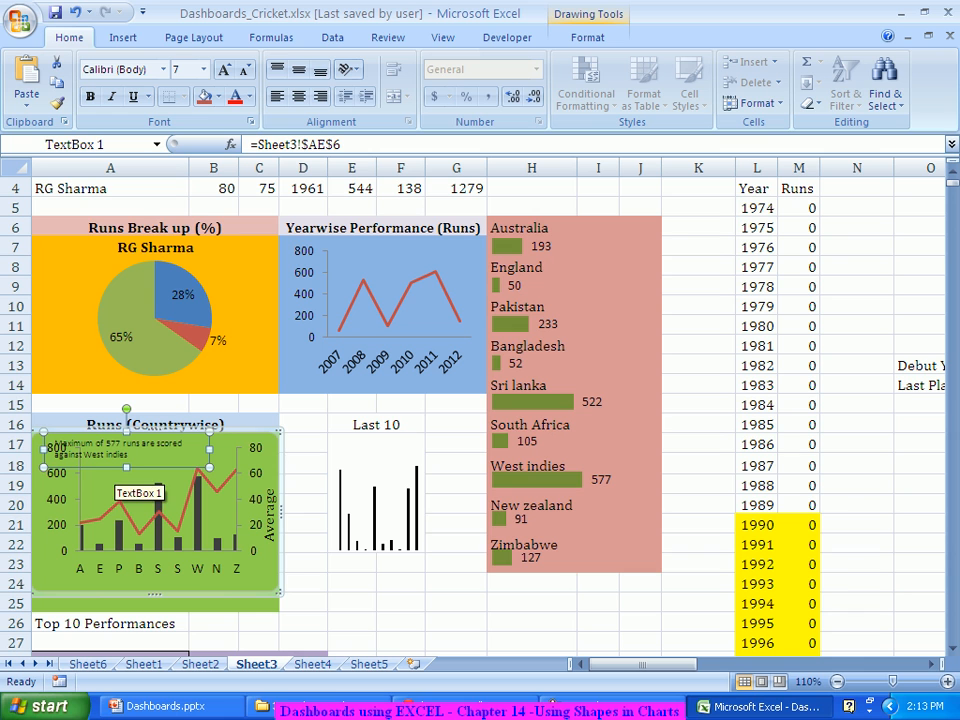
{"action": "mouse_move", "coordinate": [210, 449]}
{"action": "left_mouse_down"}
{"action": "mouse_move", "coordinate": [184, 449]}
{"action": "mouse_move", "coordinate": [196, 449]}
{"action": "left_mouse_up"}
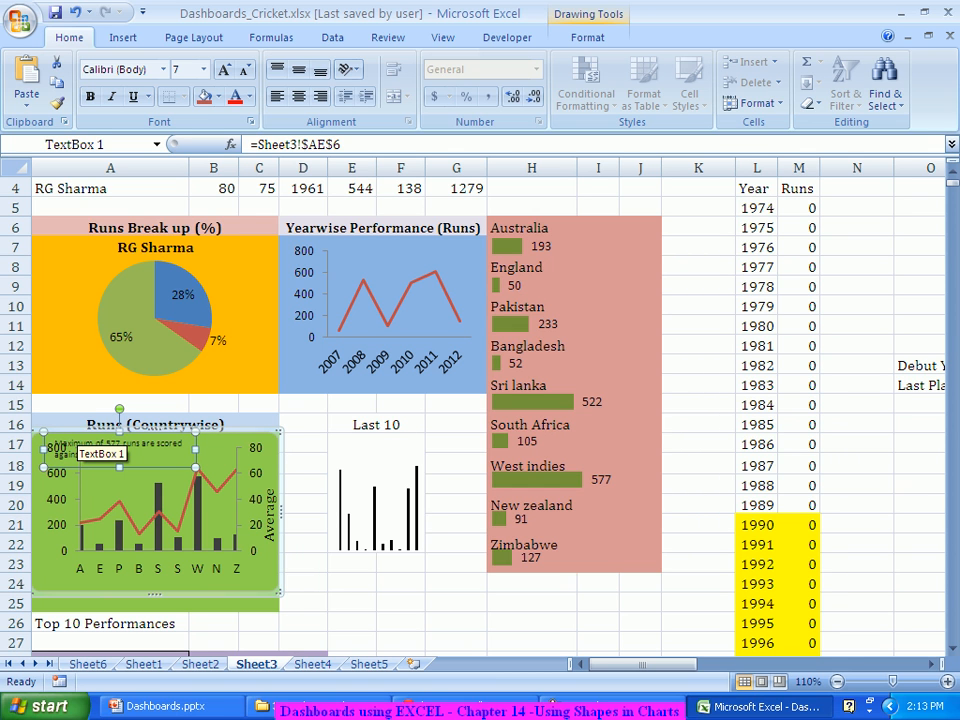
Move the chart's text box right so its sentence sits inside the plot area, clear of the runs axis labels
{"action": "left_click_drag", "start_coordinate": [90, 433], "coordinate": [126, 433]}
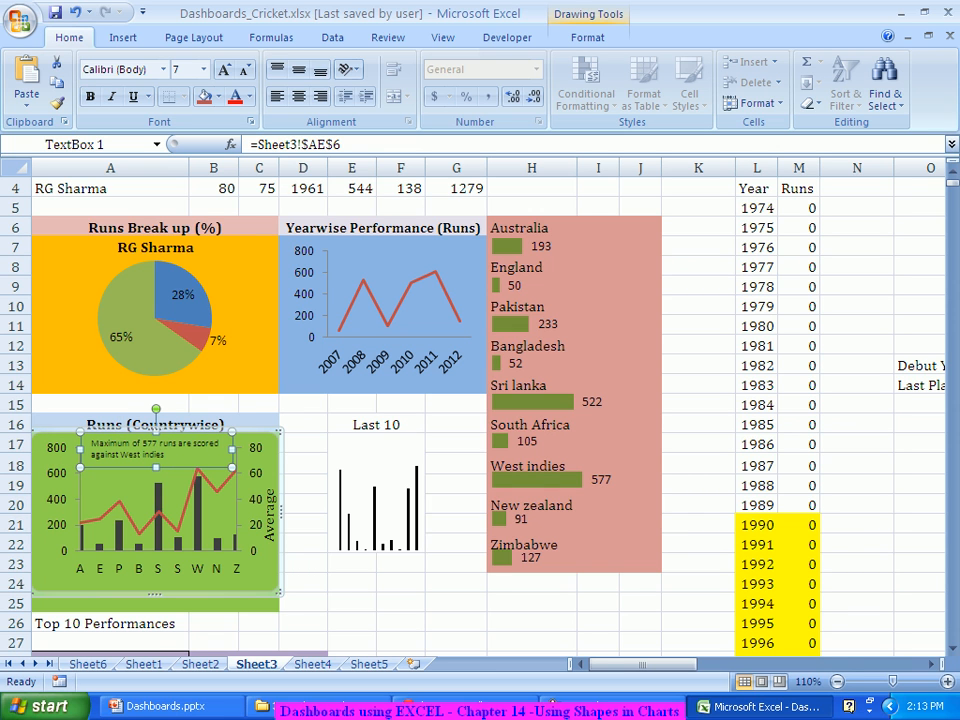
{"action": "left_click", "coordinate": [352, 583]}
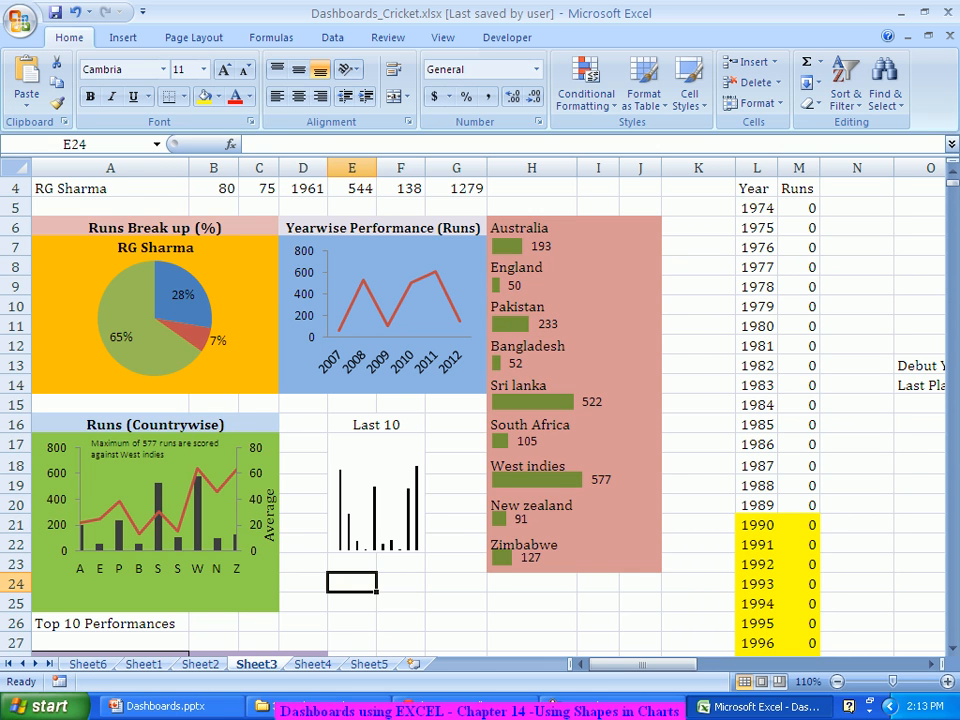
Choose Y Venugopal Rao as the player in cell A4 to test the dynamic sentence
{"action": "scroll", "coordinate": [470, 400], "scroll_direction": "up", "scroll_amount": 1}
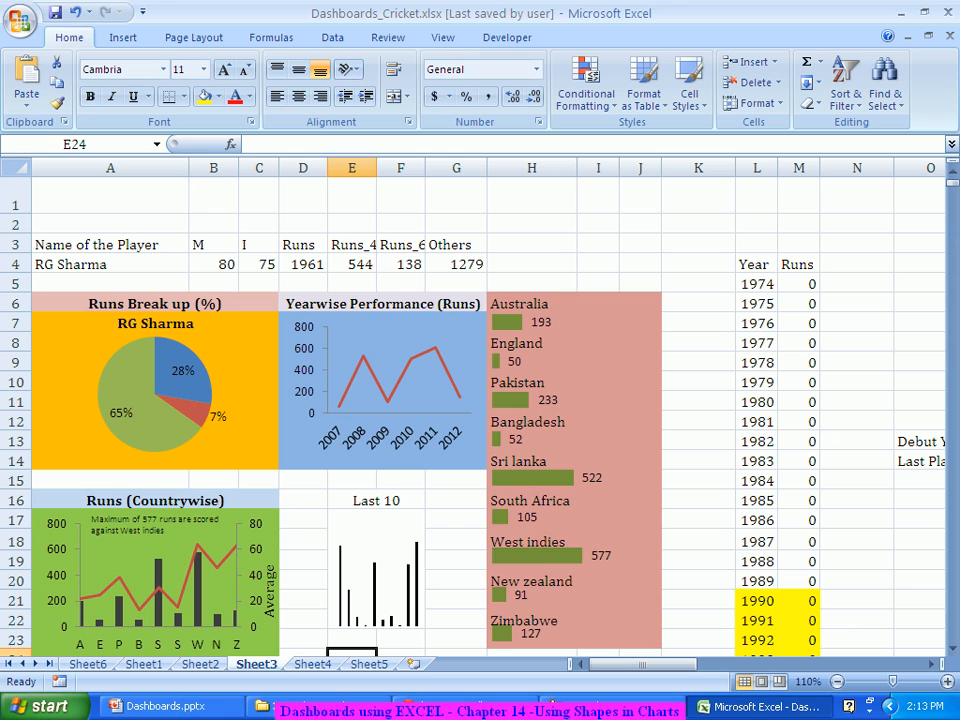
{"action": "left_click", "coordinate": [111, 265]}
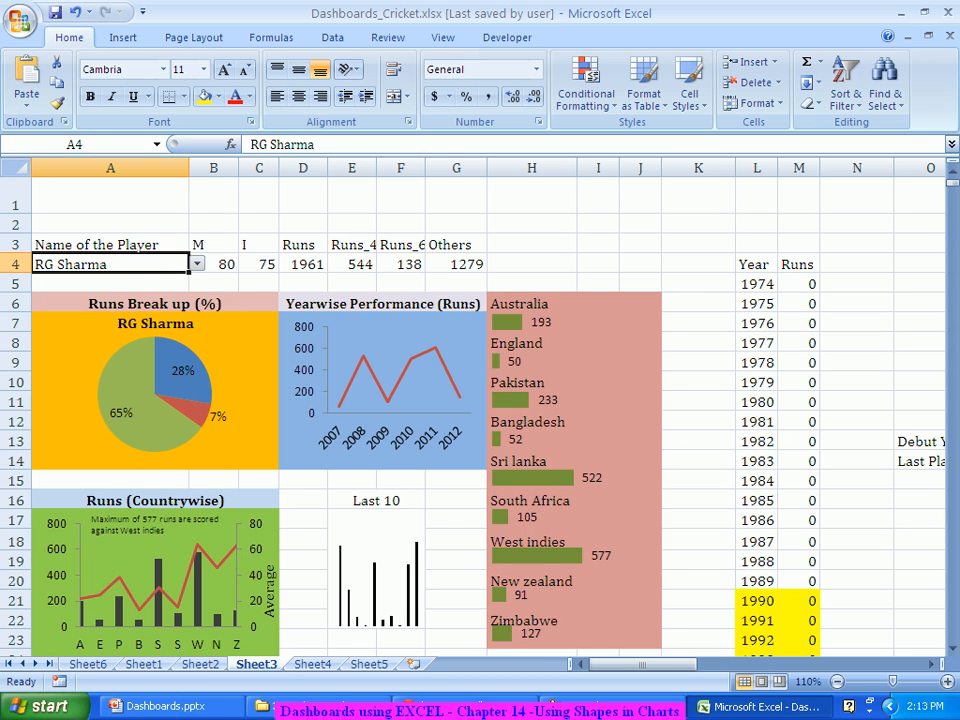
{"action": "left_click", "coordinate": [197, 264]}
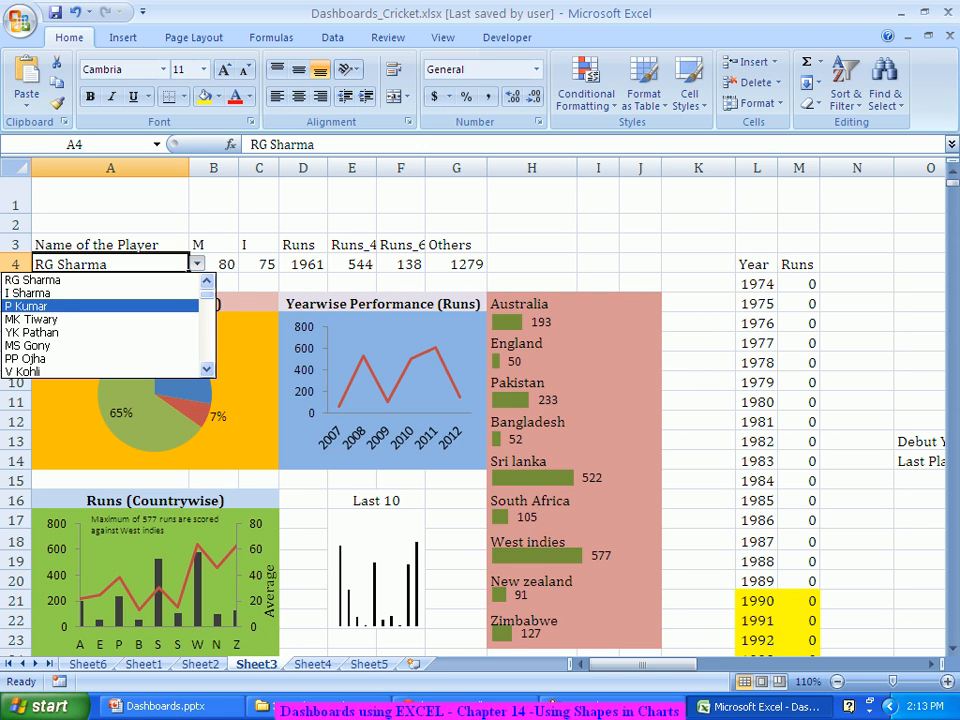
{"action": "scroll", "coordinate": [100, 325], "scroll_direction": "up", "scroll_amount": 3}
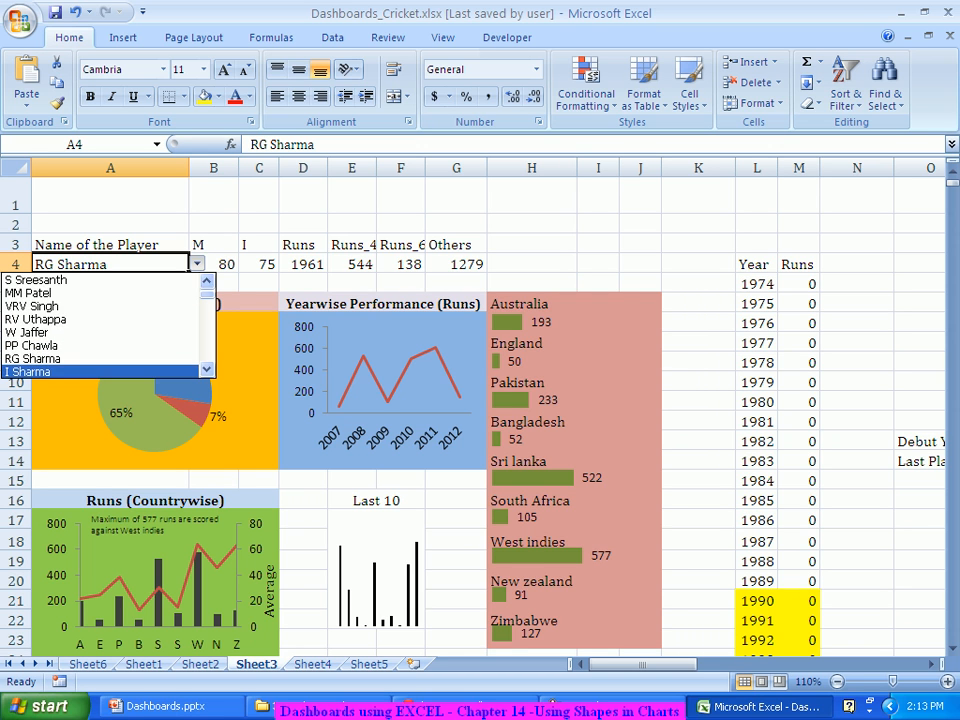
{"action": "scroll", "coordinate": [100, 325], "scroll_direction": "up", "scroll_amount": 3}
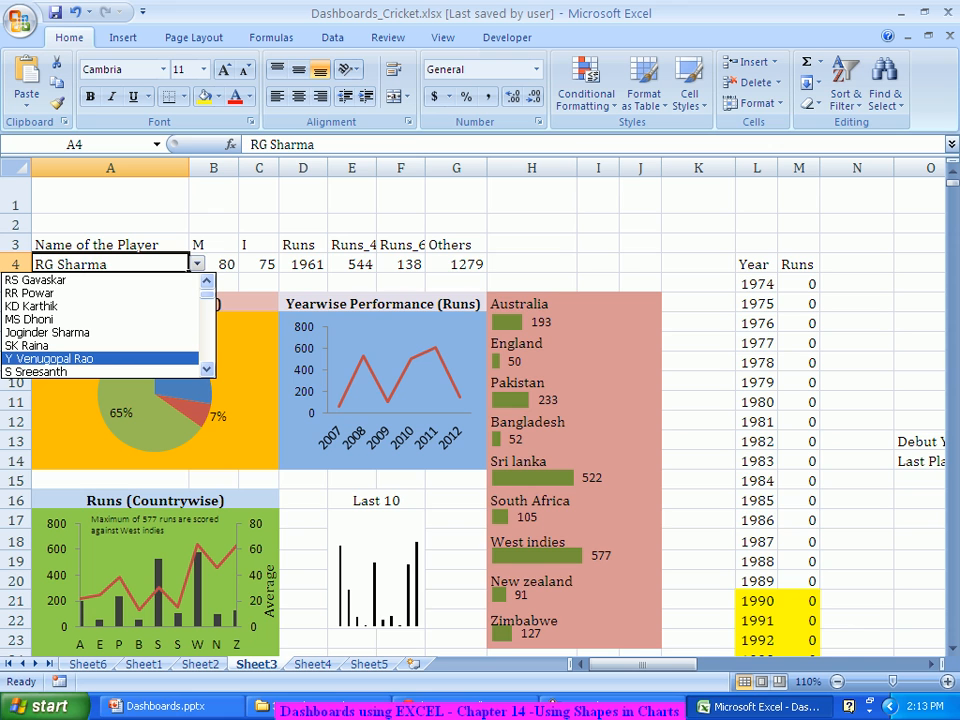
{"action": "left_click", "coordinate": [90, 359]}
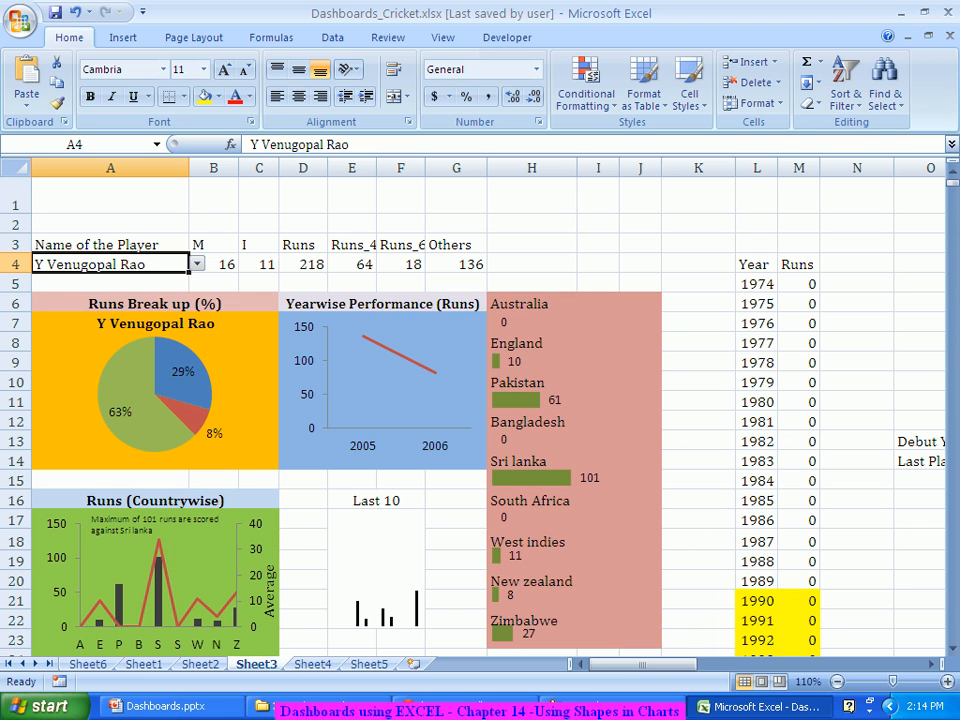
Switch the player in cell A4 to RV Uthappa
{"action": "key", "text": "alt+Down"}
{"action": "key", "text": "Down"}
{"action": "key", "text": "Down"}
{"action": "key", "text": "Down"}
{"action": "key", "text": "Down"}
{"action": "key", "text": "Down"}
{"action": "key", "text": "Down"}
{"action": "key", "text": "Down"}
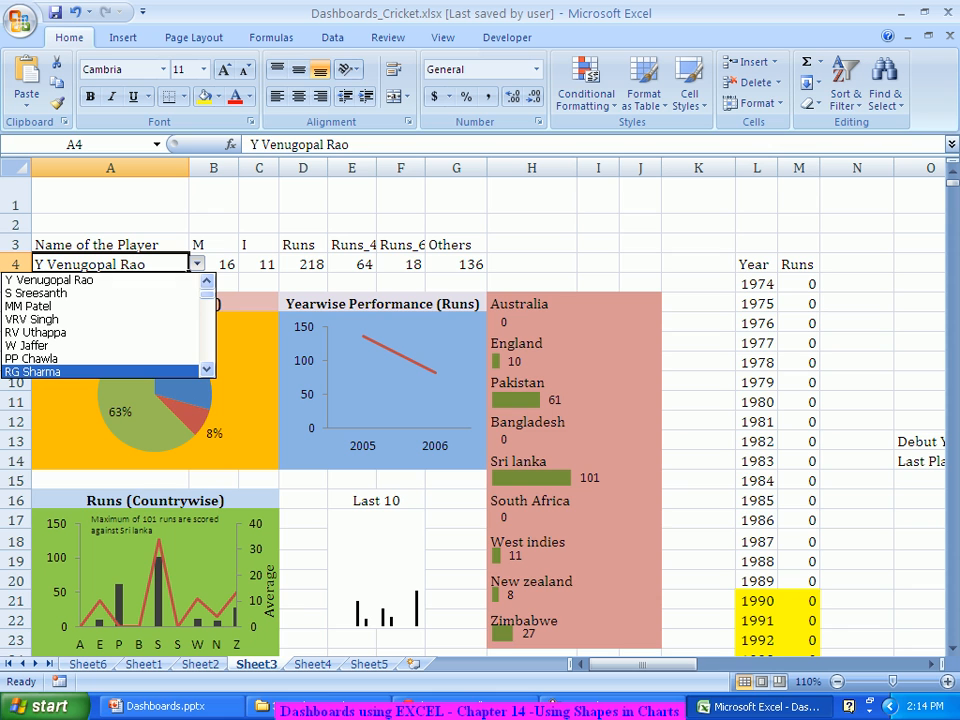
{"action": "scroll", "coordinate": [105, 325], "scroll_direction": "down", "scroll_amount": 7}
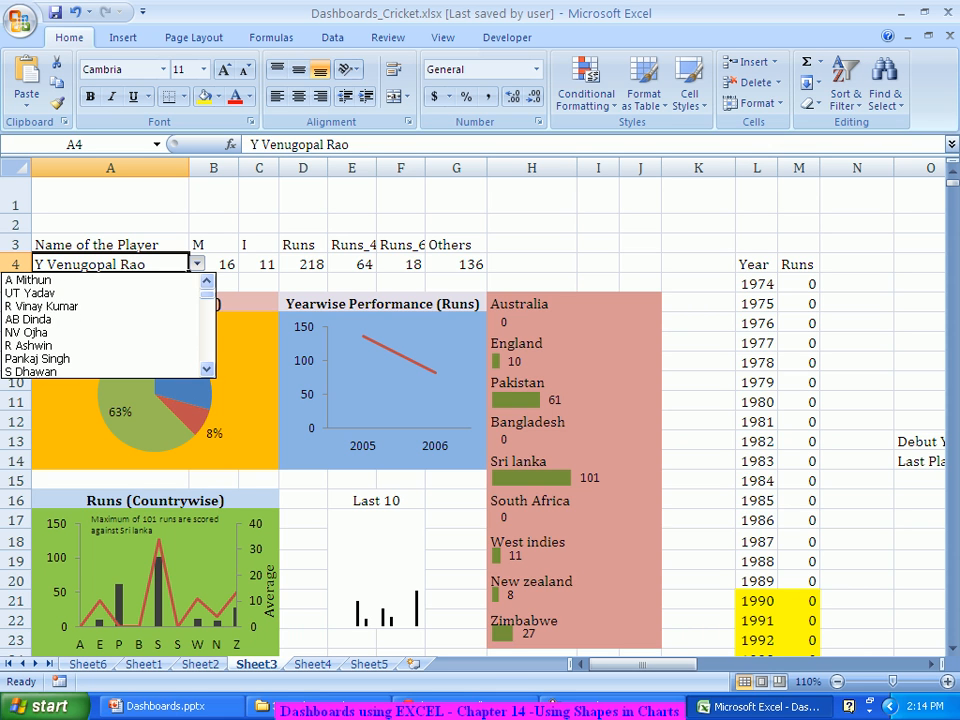
{"action": "scroll", "coordinate": [105, 325], "scroll_direction": "up", "scroll_amount": 8}
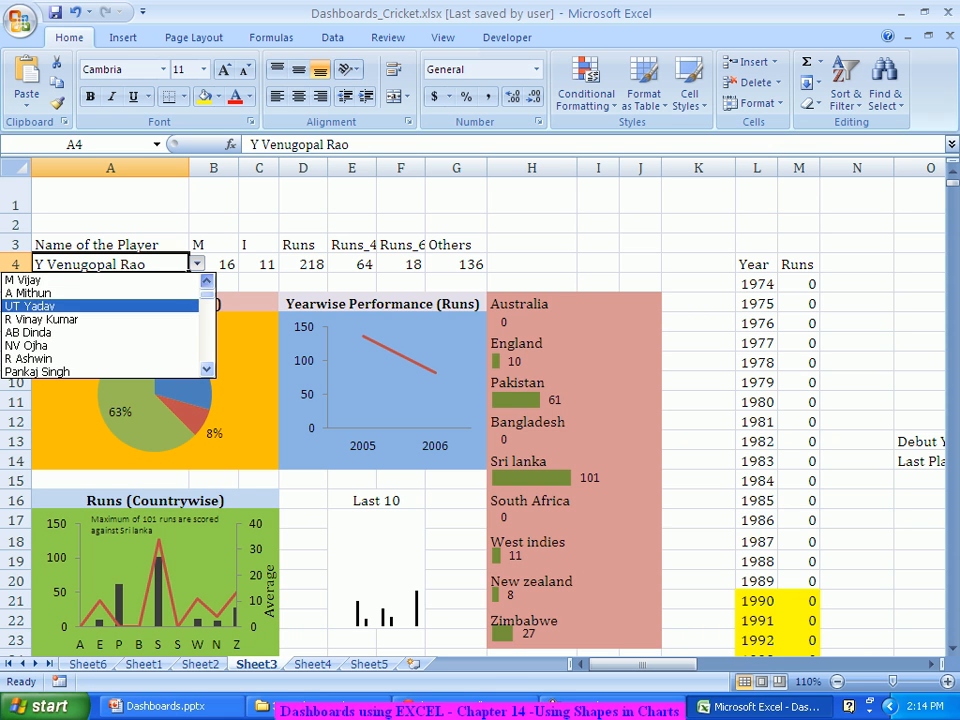
{"action": "scroll", "coordinate": [105, 325], "scroll_direction": "up", "scroll_amount": 5}
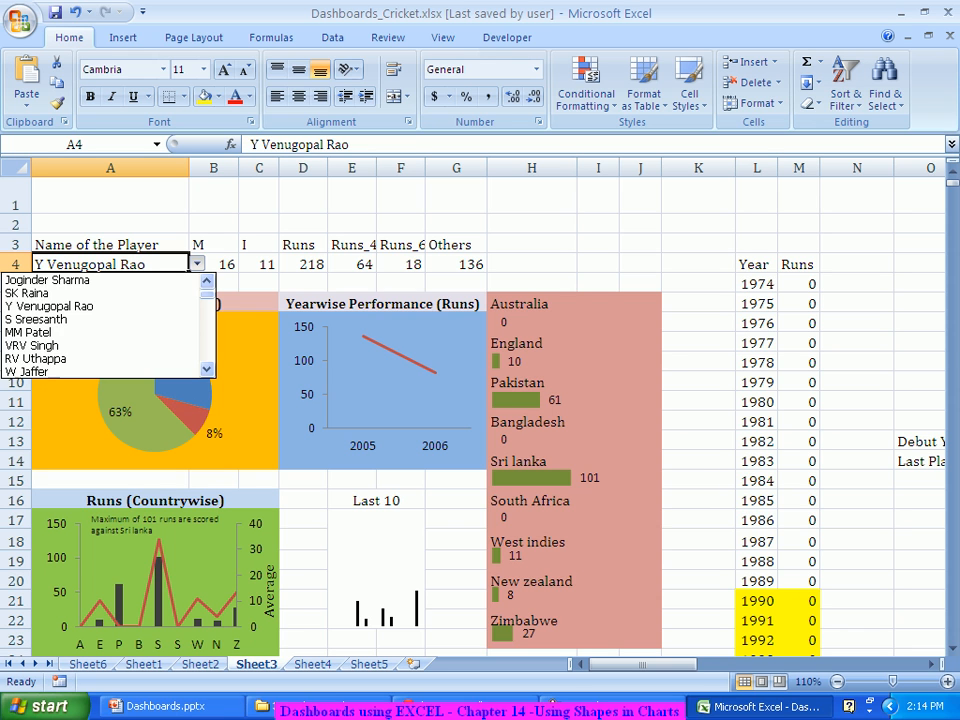
{"action": "left_click", "coordinate": [100, 358]}
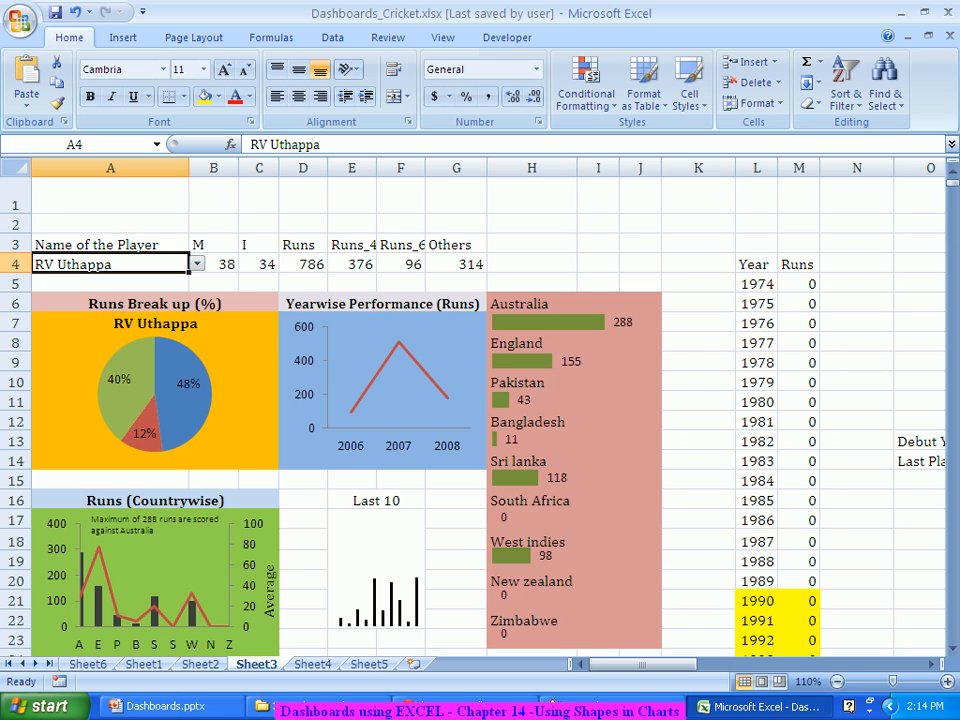
Calculate the highest countrywise runs in cell AE11 with =LARGE(Z5:Z13,1)
{"action": "left_click_drag", "start_coordinate": [640, 664], "coordinate": [680, 664]}
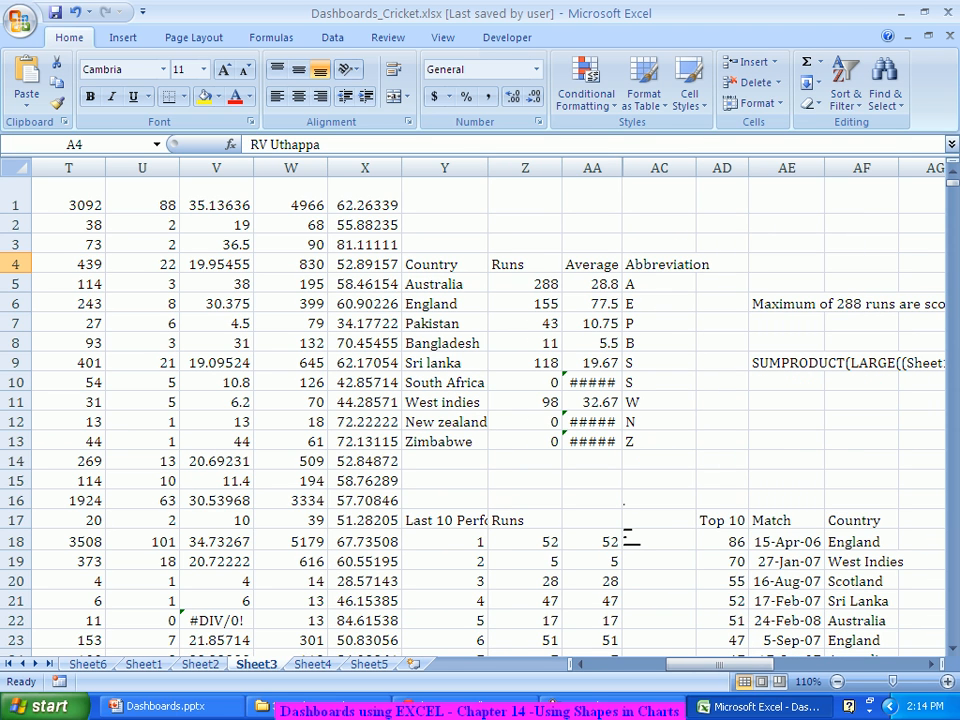
{"action": "left_click", "coordinate": [786, 401]}
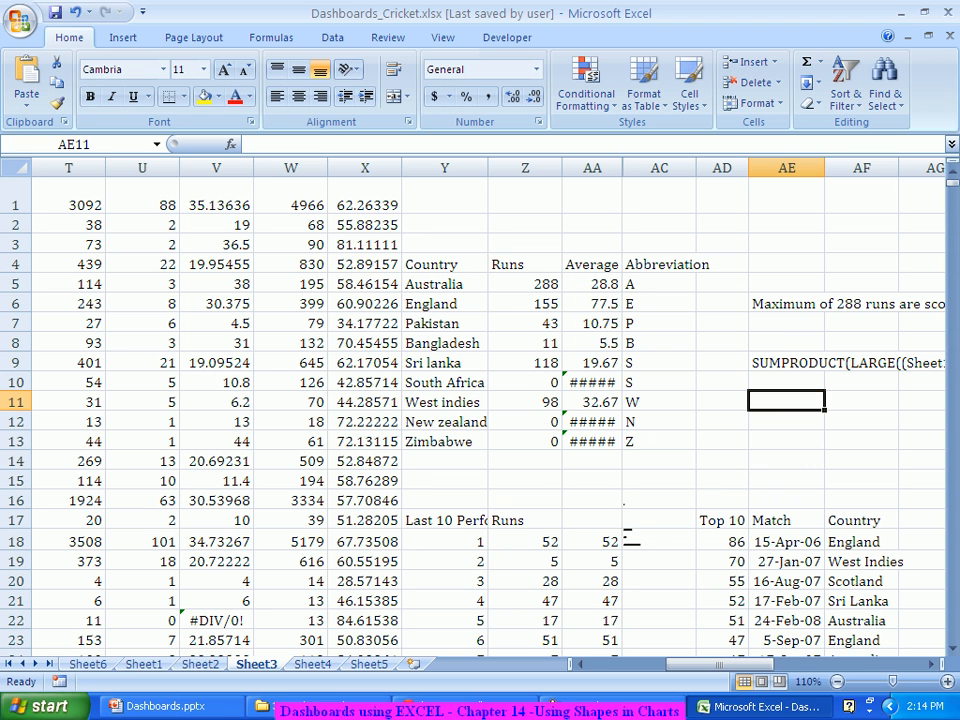
{"action": "type", "text": "=lar"}
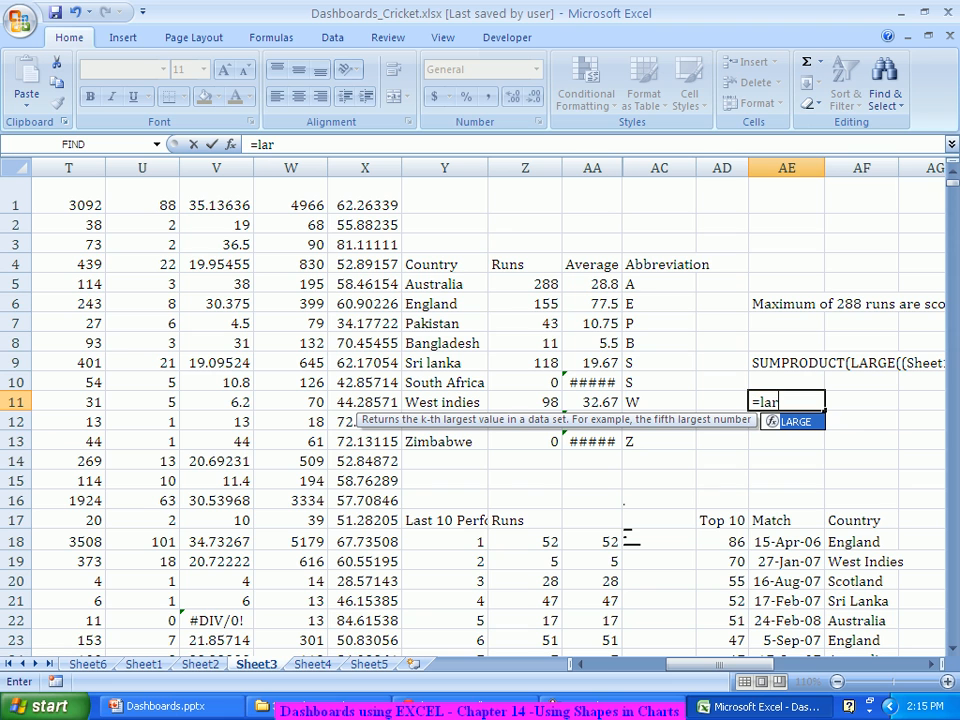
{"action": "key", "text": "Tab"}
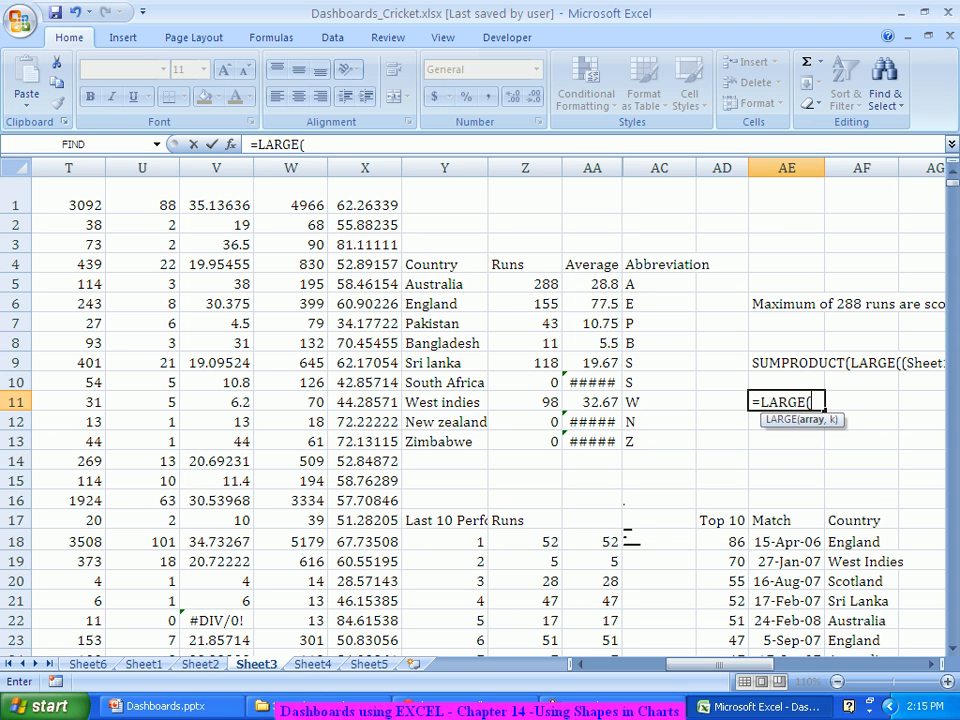
{"action": "left_click_drag", "start_coordinate": [540, 282], "coordinate": [550, 446]}
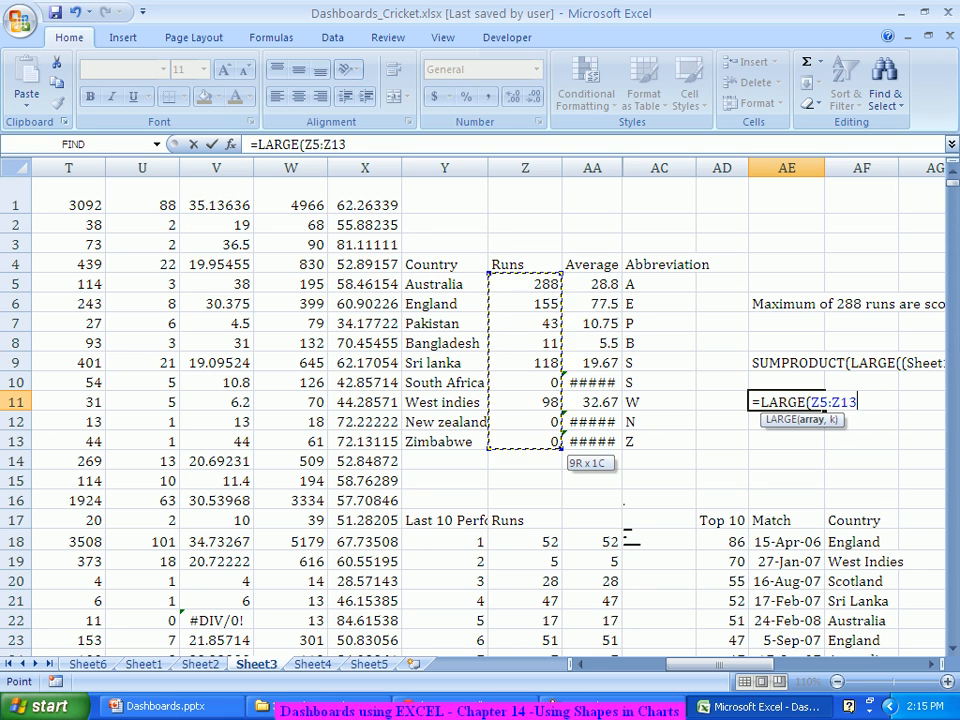
{"action": "type", "text": ",1"}
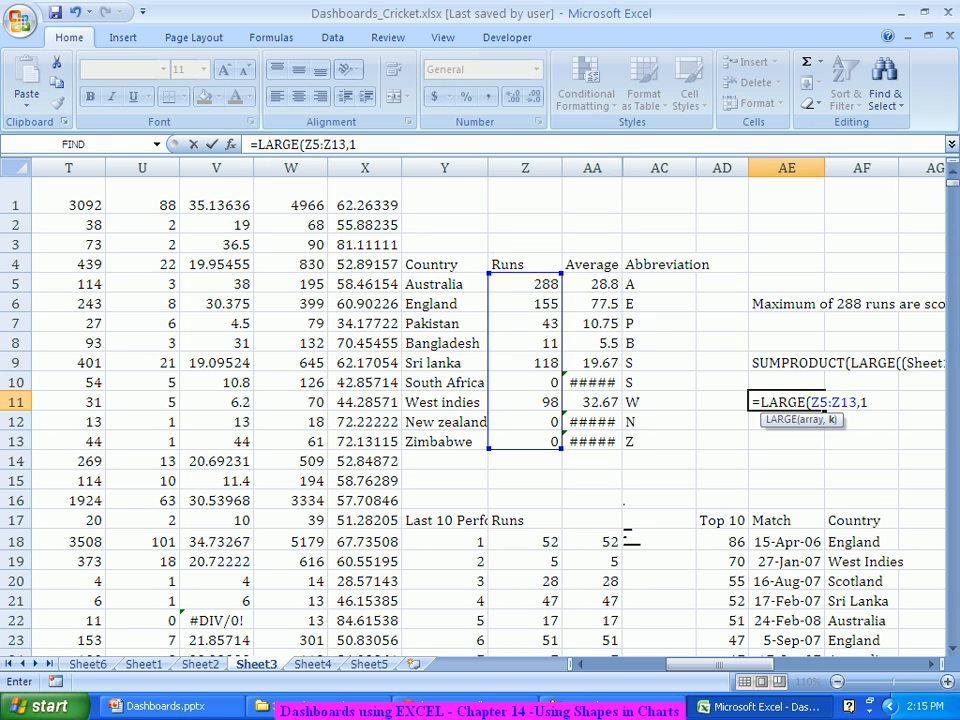
{"action": "key", "text": "Return"}
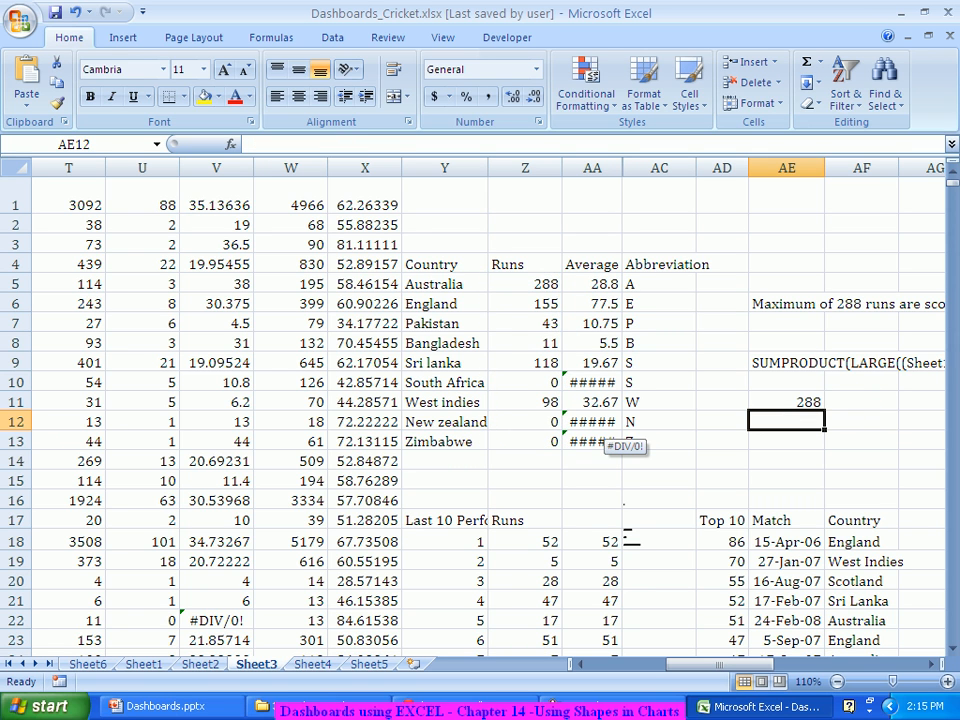
Calculate the second-highest countrywise runs in cell AE12 with =LARGE(Z5:Z13,2)
{"action": "type", "text": "=larg"}
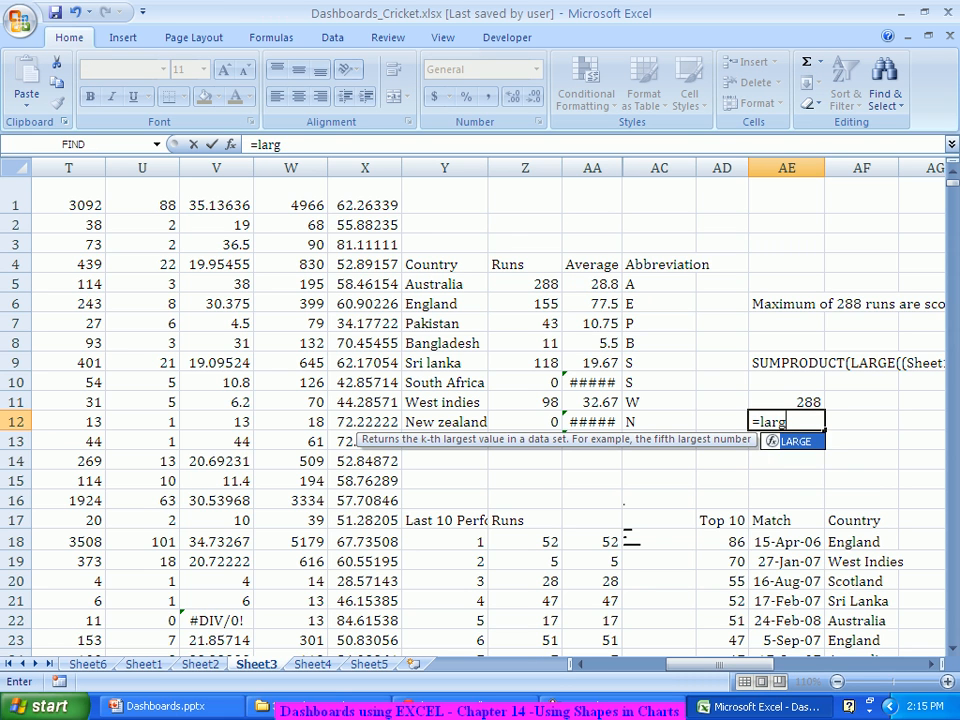
{"action": "key", "text": "Tab"}
{"action": "left_click_drag", "start_coordinate": [530, 284], "coordinate": [553, 445]}
{"action": "type", "text": ",2)"}
{"action": "key", "text": "Return"}
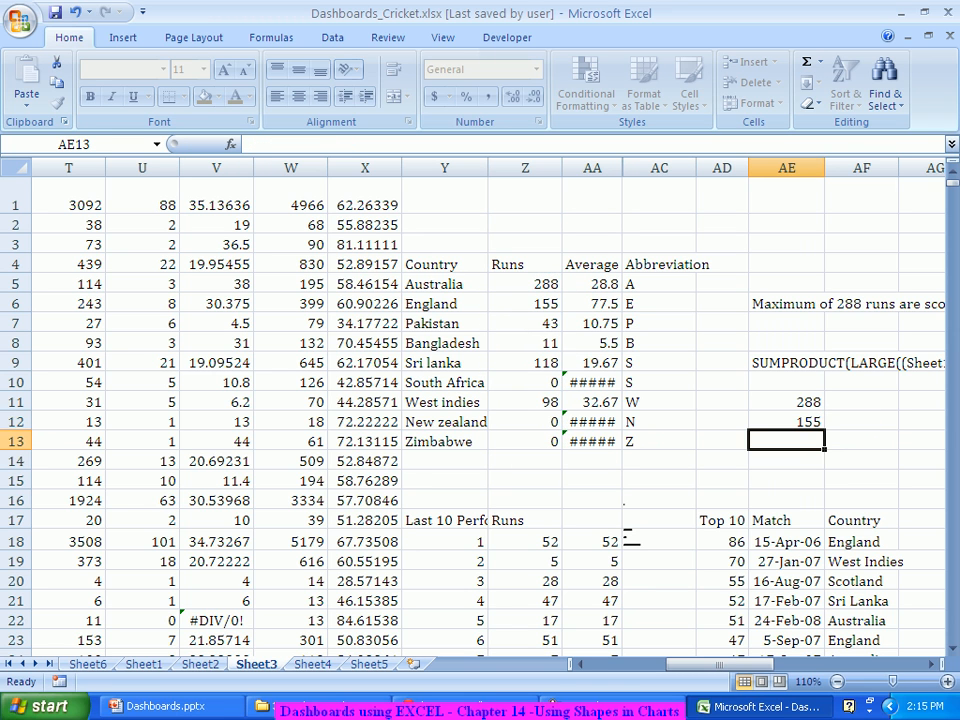
Calculate the third-highest countrywise runs in cell AE13 with =LARGE(Z5:Z13,3)
{"action": "type", "text": "=larg"}
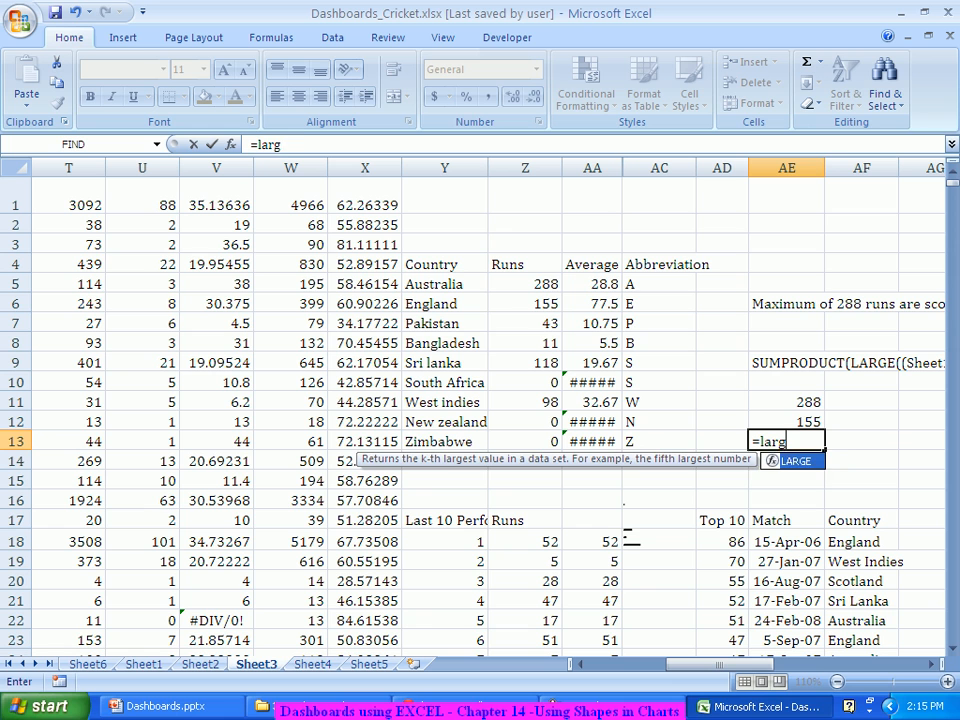
{"action": "key", "text": "Tab"}
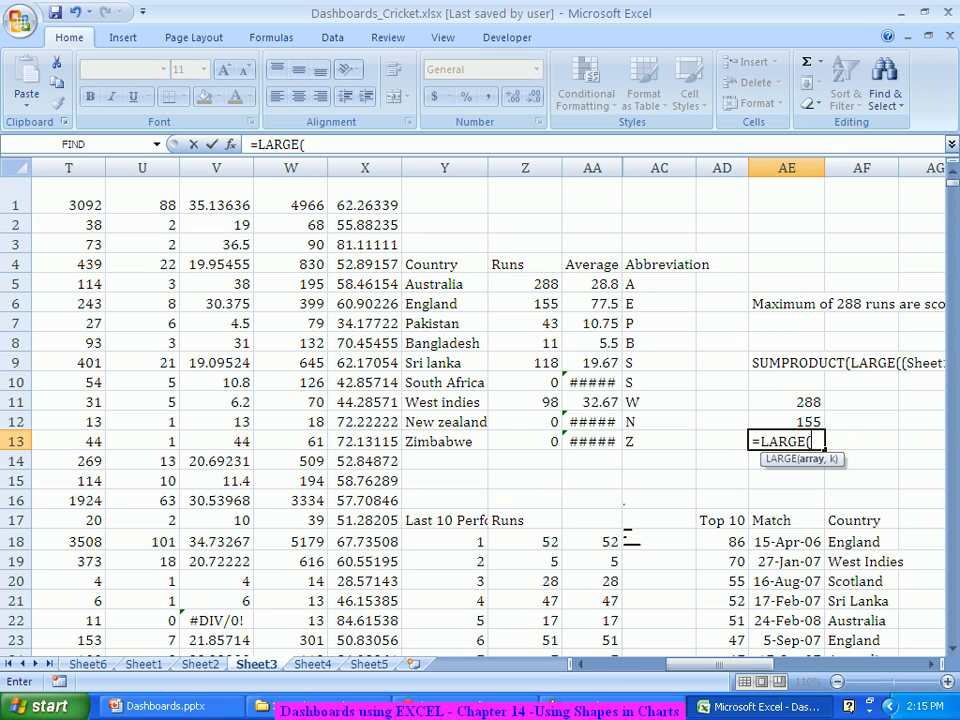
{"action": "left_click_drag", "start_coordinate": [540, 284], "coordinate": [545, 441]}
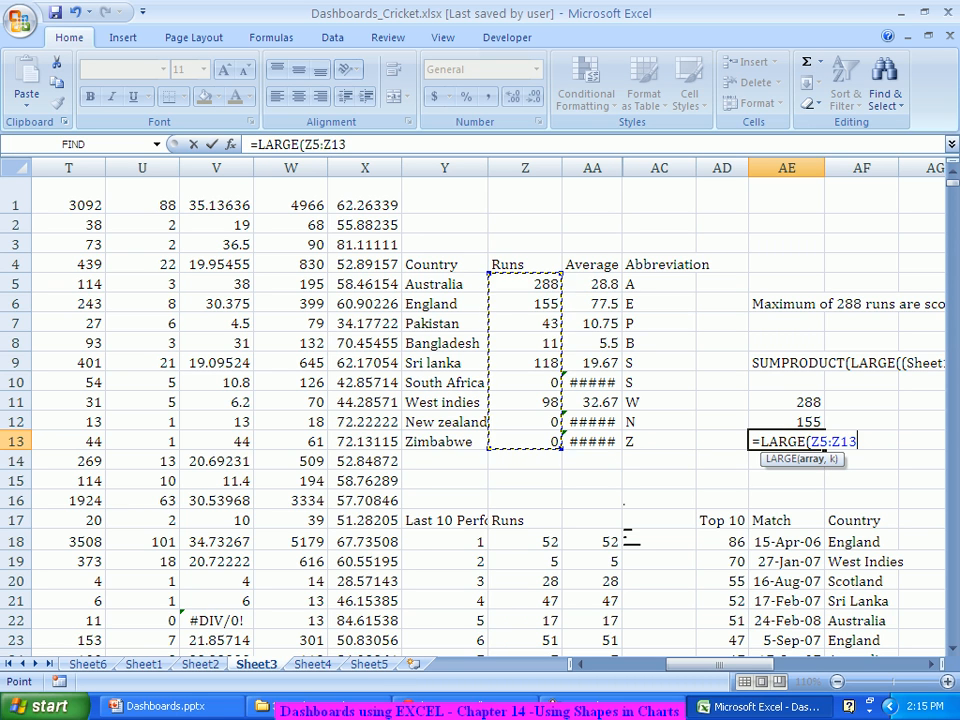
{"action": "type", "text": ",3)"}
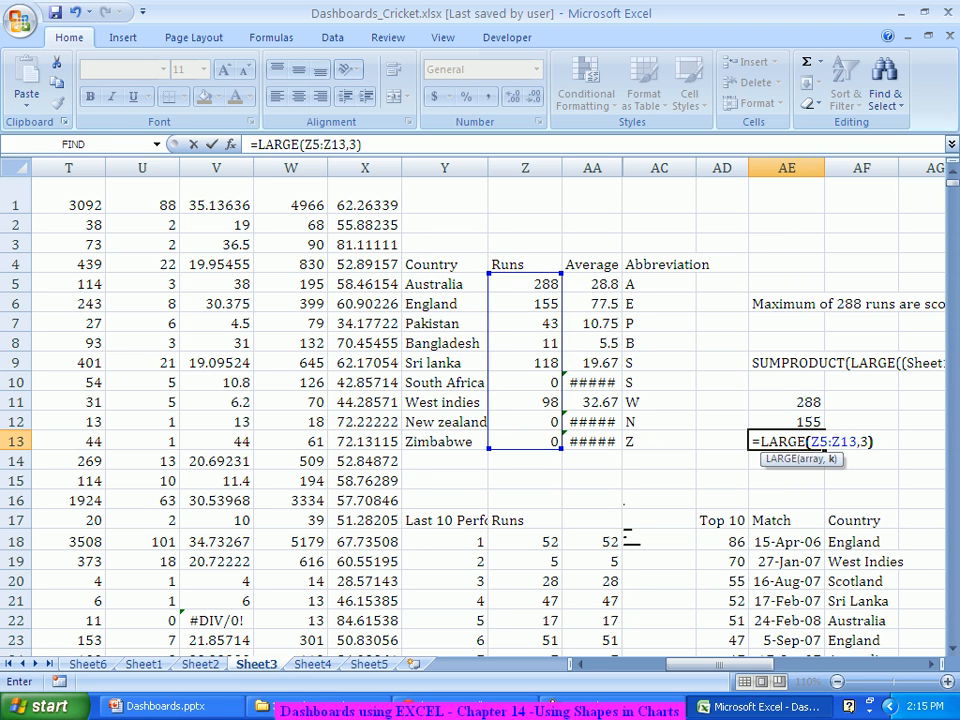
{"action": "key", "text": "Return"}
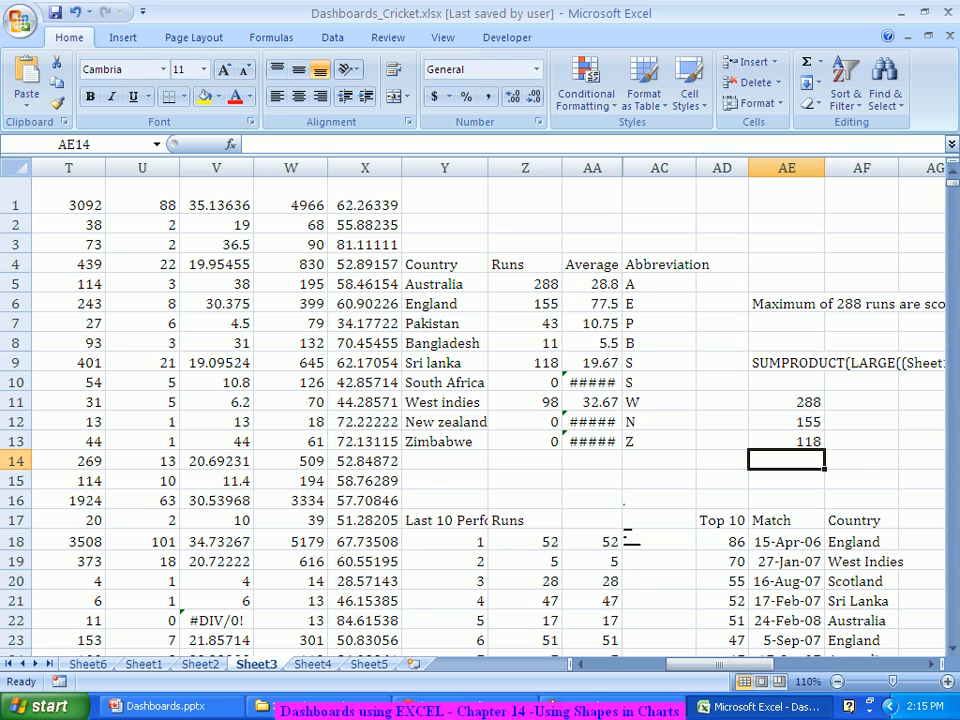
Look up the country with the highest runs in cell AF11 with =INDEX($Y$5:$Y$13,MATCH(AE11,$Z$5:$Z$13,0))
{"action": "left_click", "coordinate": [861, 401]}
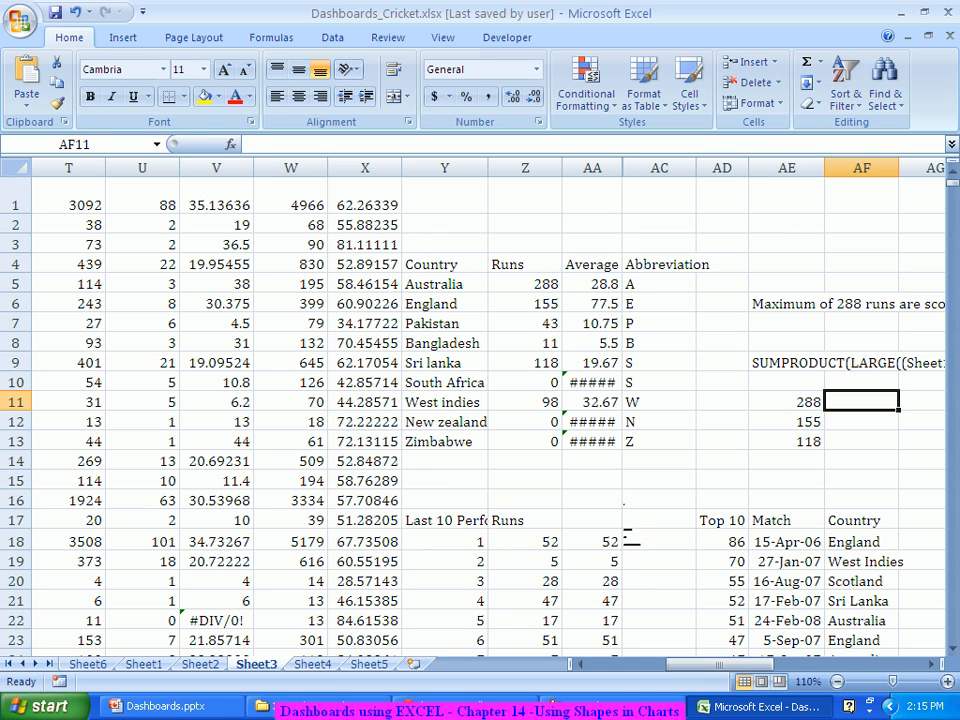
{"action": "type", "text": "="}
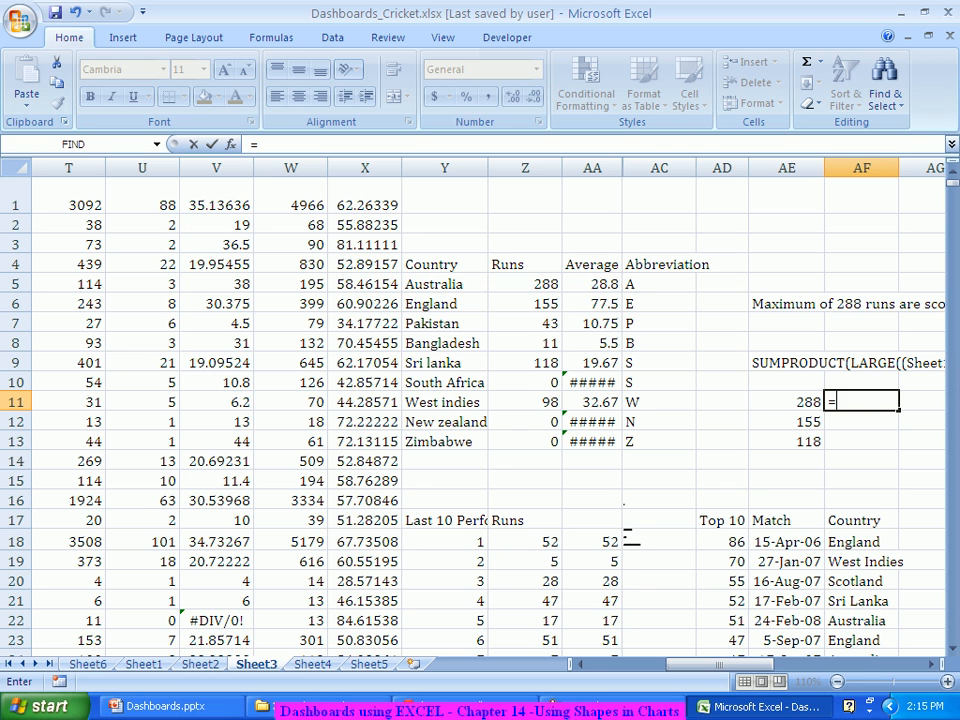
{"action": "type", "text": "index"}
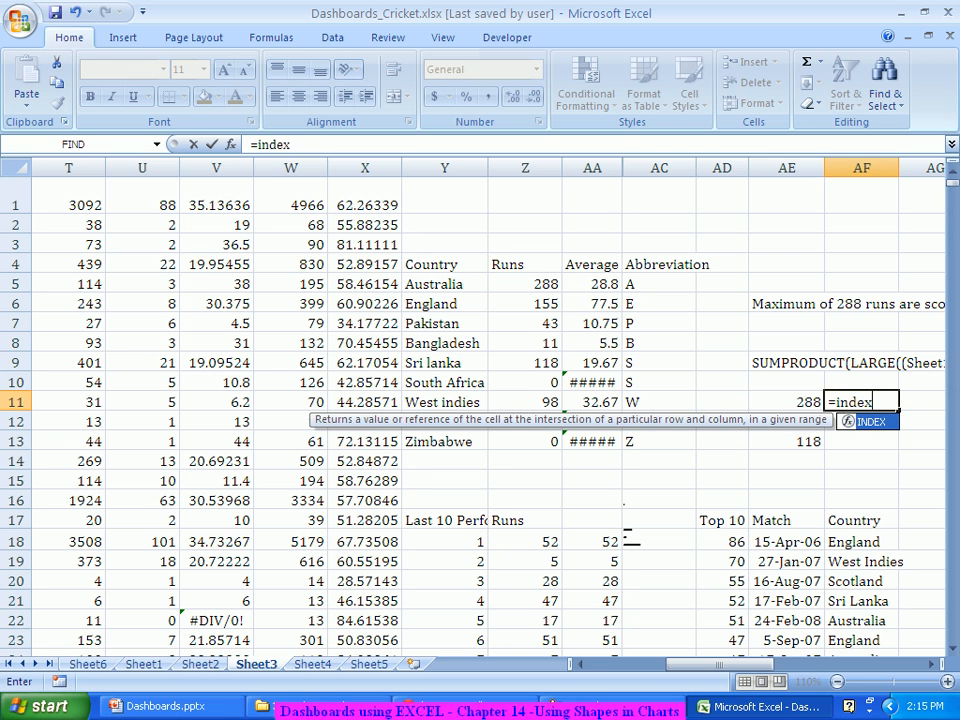
{"action": "key", "text": "Tab"}
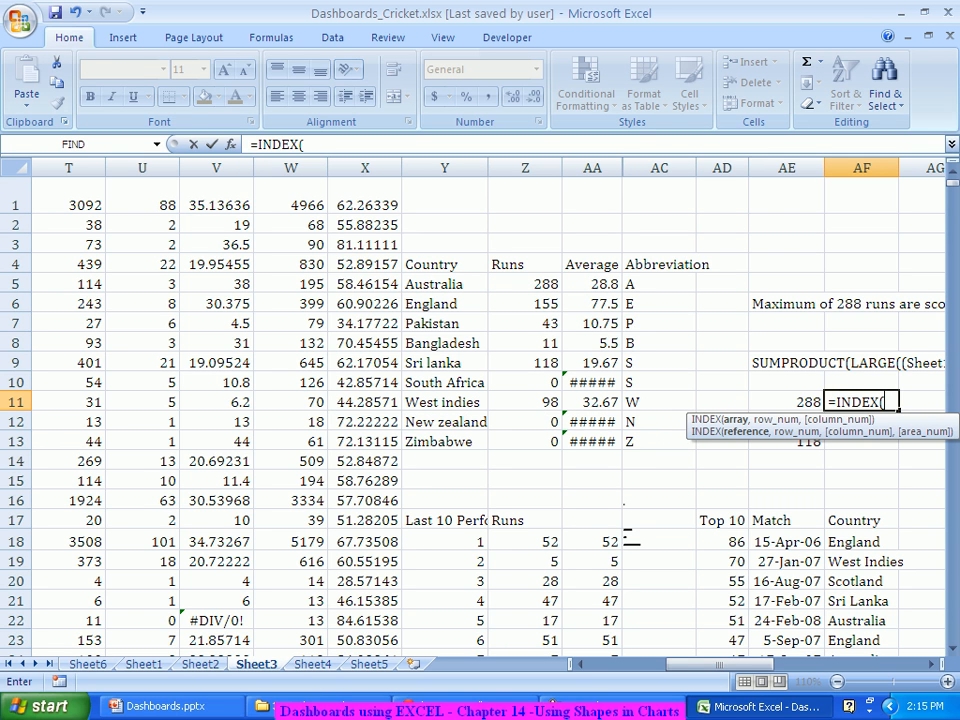
{"action": "left_click_drag", "start_coordinate": [440, 284], "coordinate": [440, 441]}
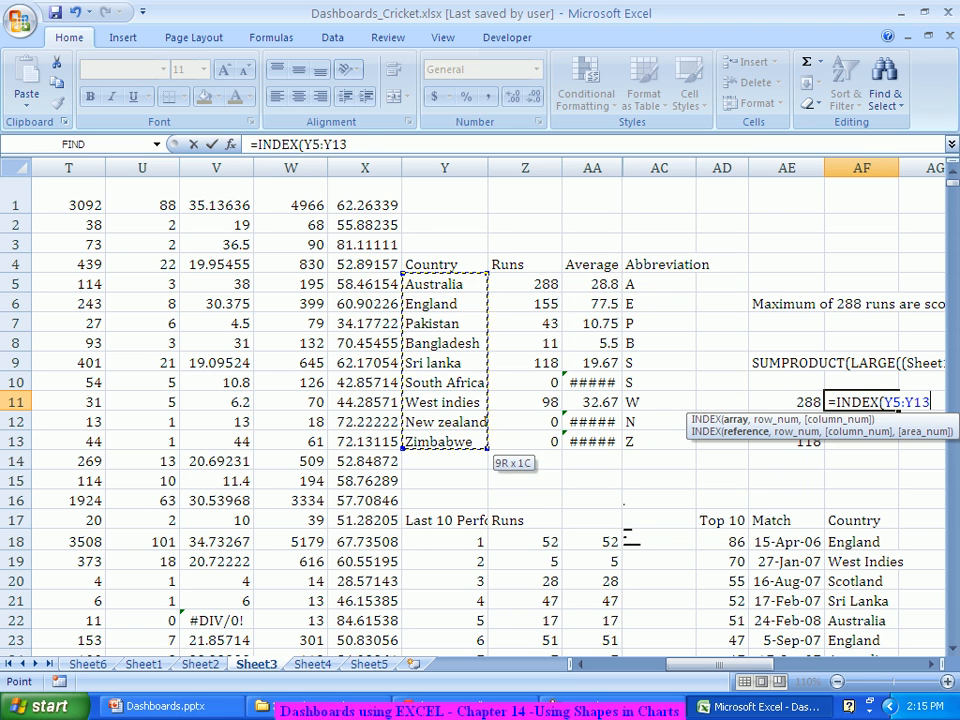
{"action": "key", "text": "F4"}
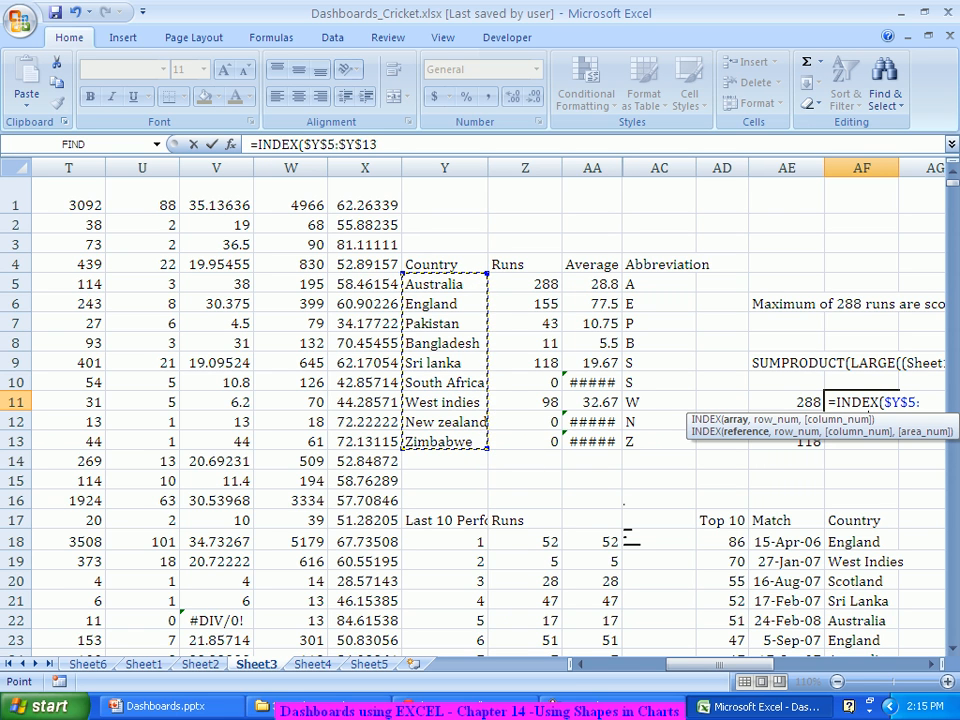
{"action": "type", "text": ","}
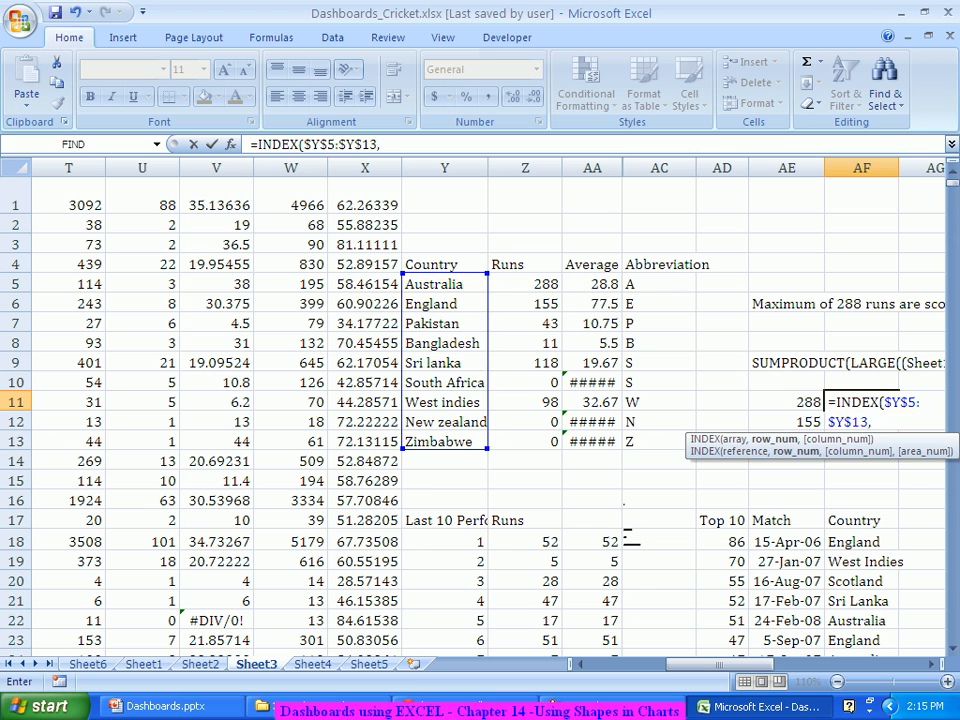
{"action": "type", "text": "mat"}
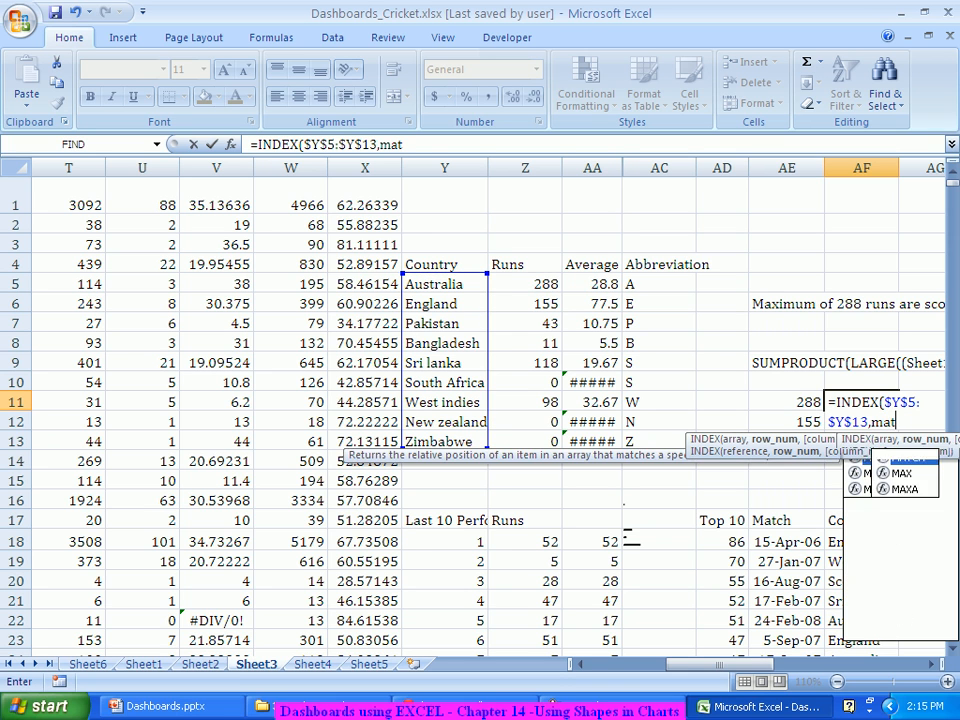
{"action": "key", "text": "Tab"}
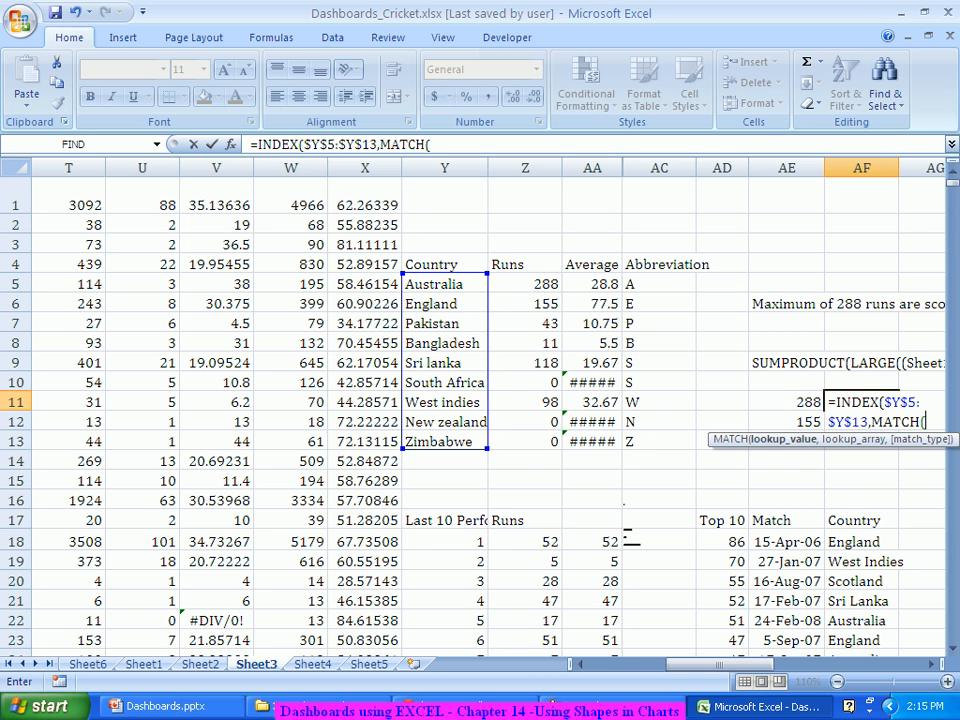
{"action": "key", "text": "Left"}
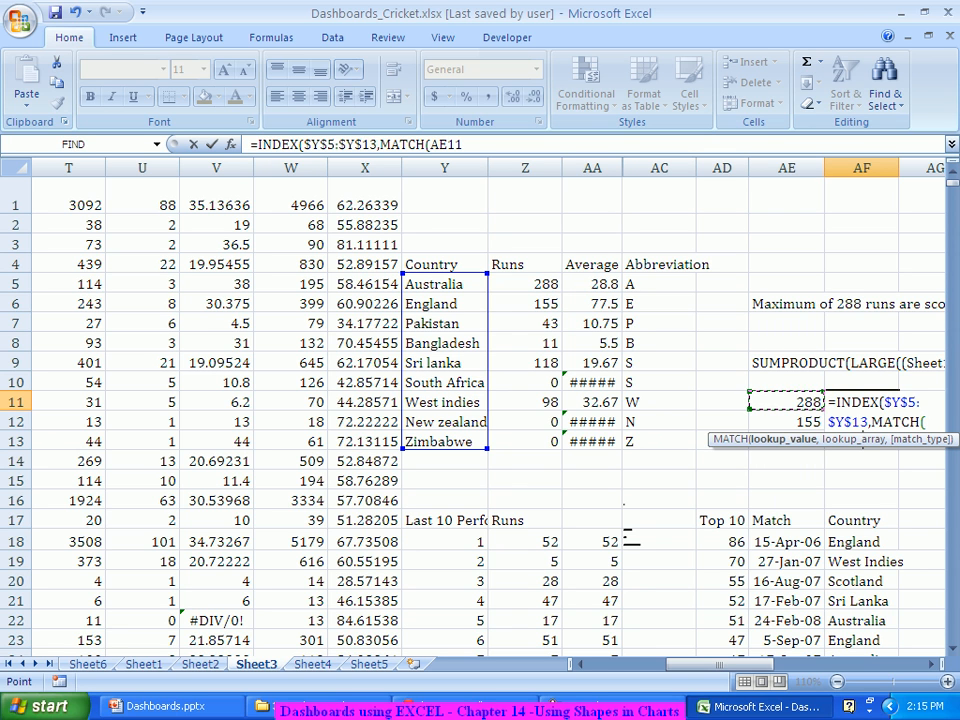
{"action": "type", "text": ","}
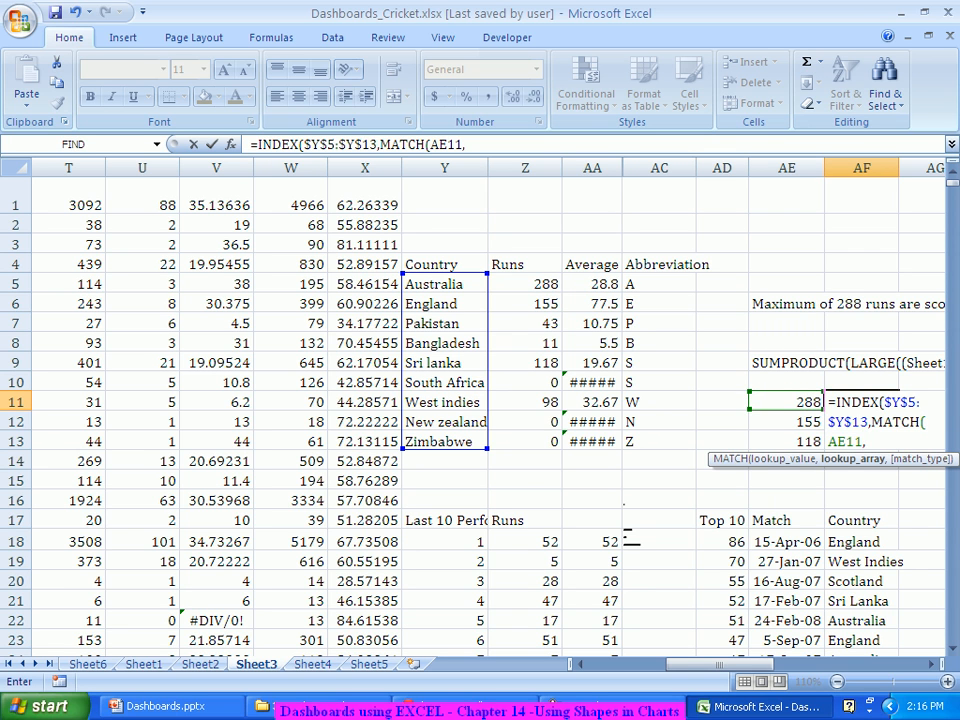
{"action": "left_click_drag", "start_coordinate": [525, 284], "coordinate": [525, 441]}
{"action": "key", "text": "F4"}
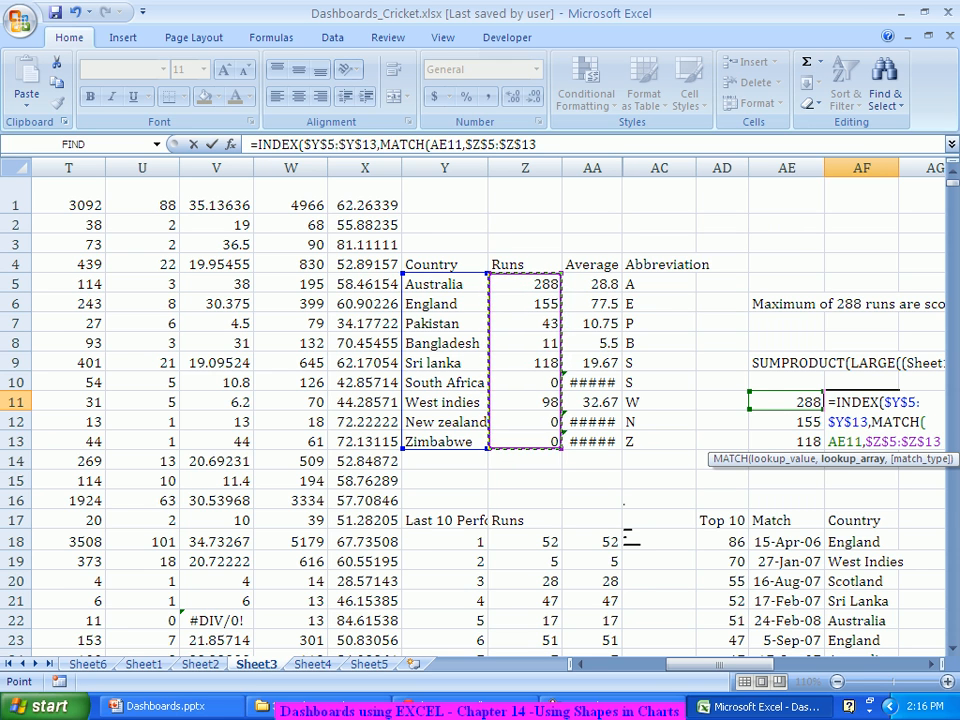
{"action": "type", "text": ",0)"}
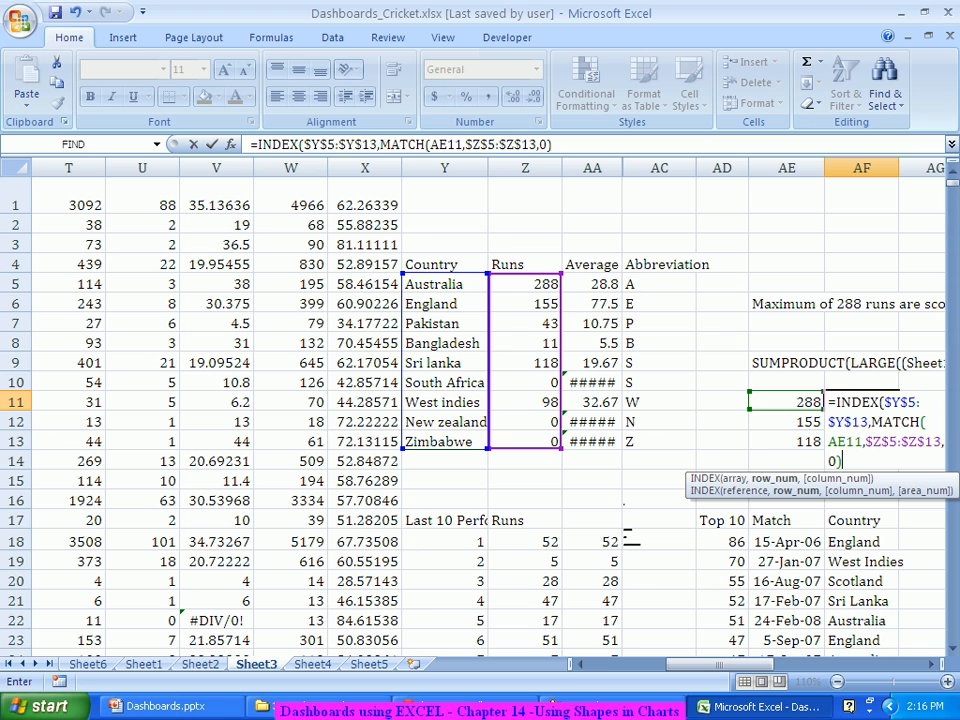
{"action": "type", "text": ")"}
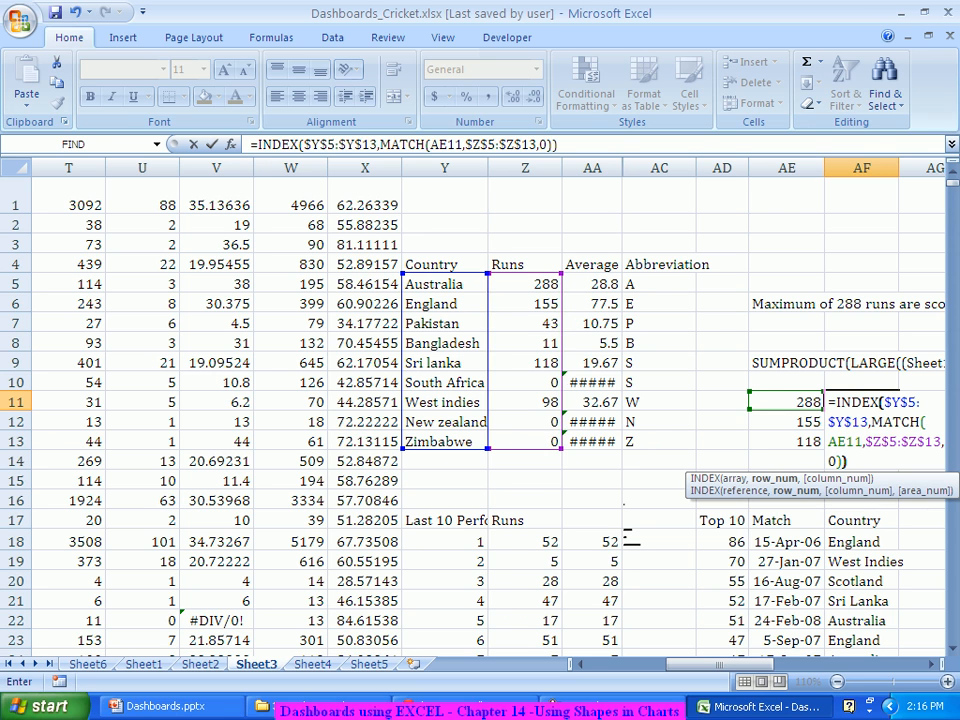
{"action": "key", "text": "Return"}
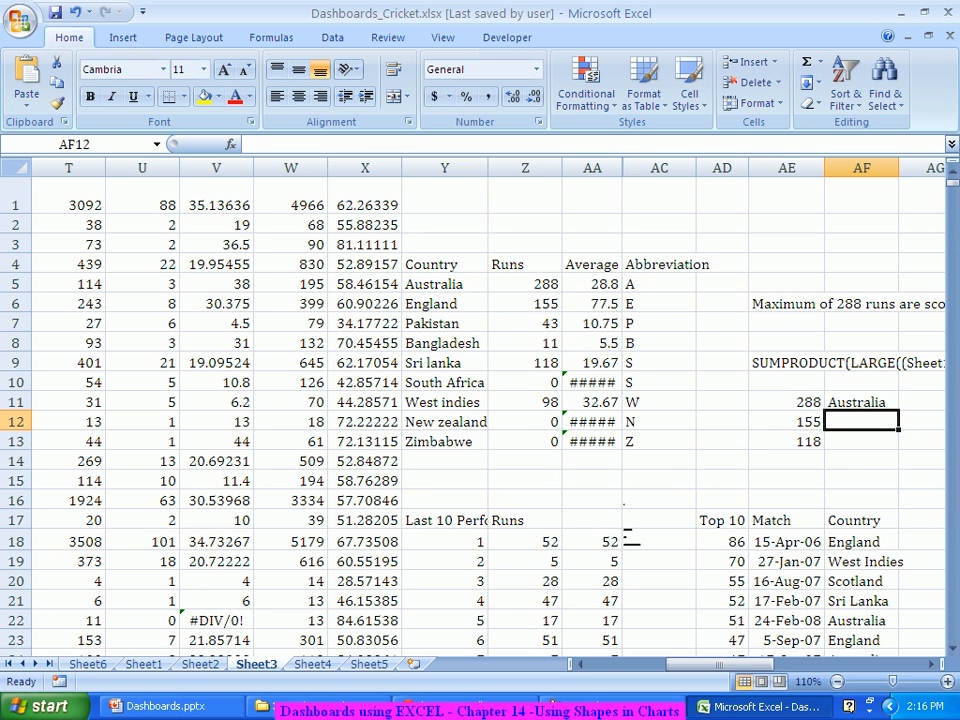
Fill the country lookup formula from AF11 down through AF13 and check the copied formula in AF12
{"action": "left_click", "coordinate": [862, 402]}
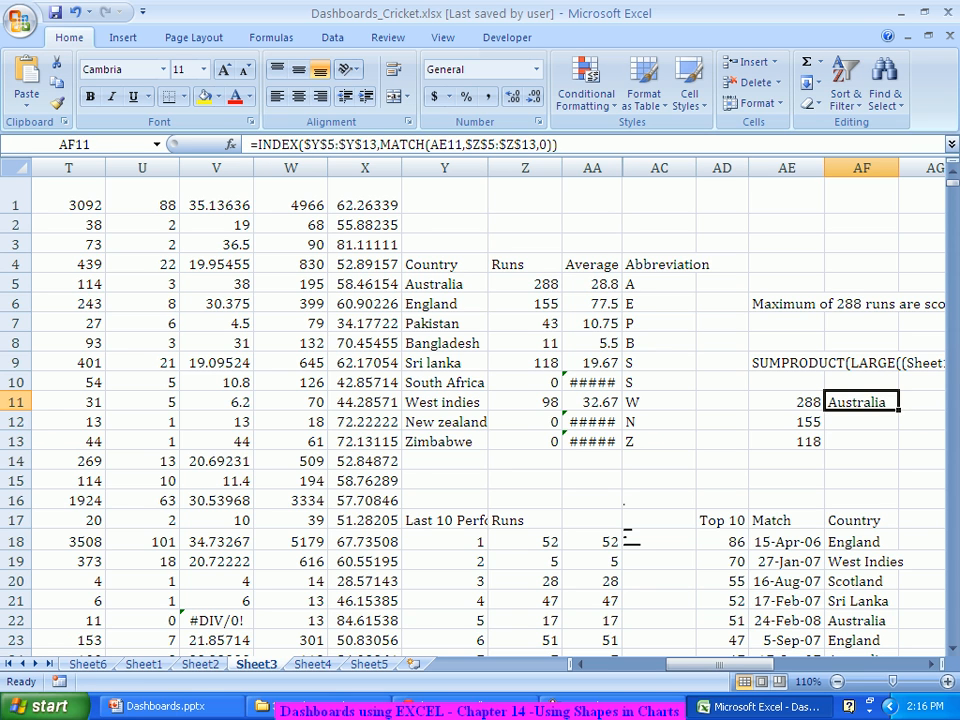
{"action": "double_click", "coordinate": [898, 411]}
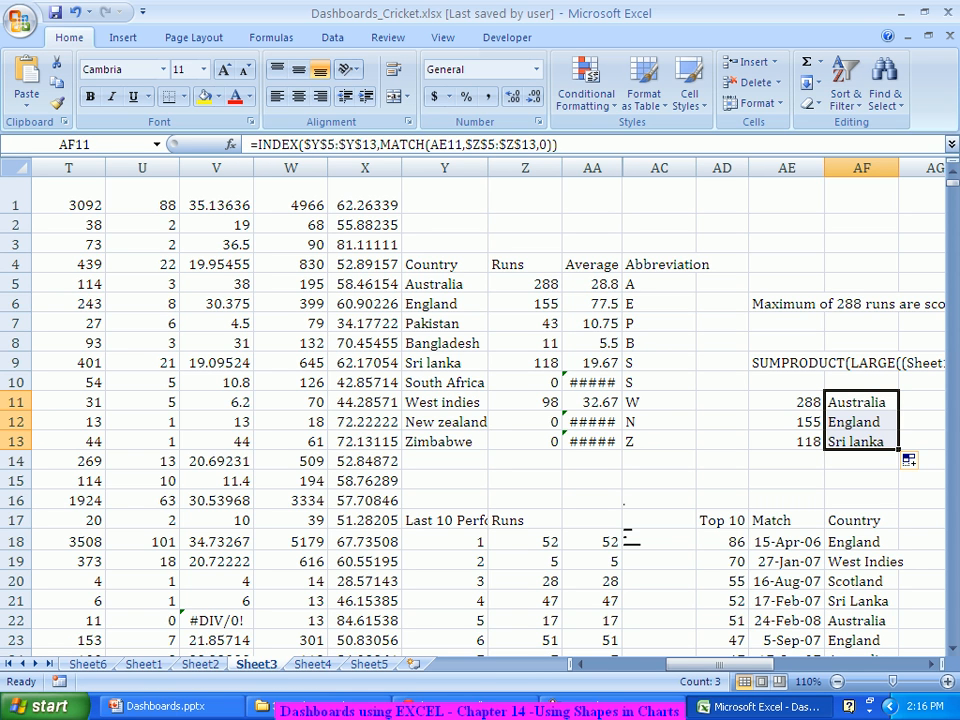
{"action": "left_click", "coordinate": [862, 422]}
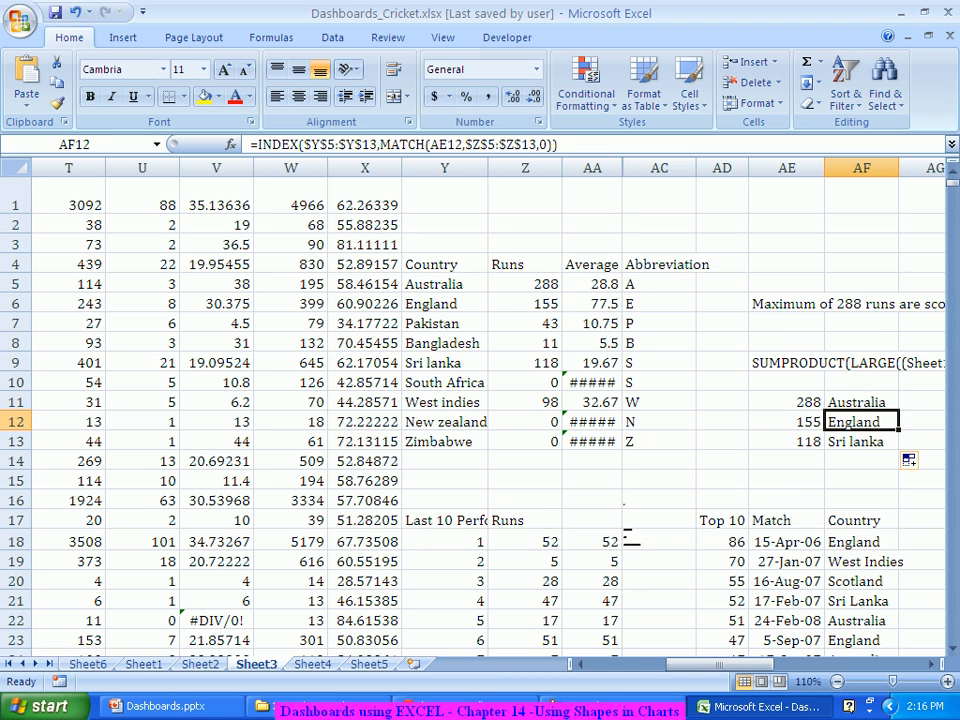
Begin a CONCATENATE formula in cell AE15 with "Top 3 Favorite teams:" as its first text argument
{"action": "left_click", "coordinate": [787, 480]}
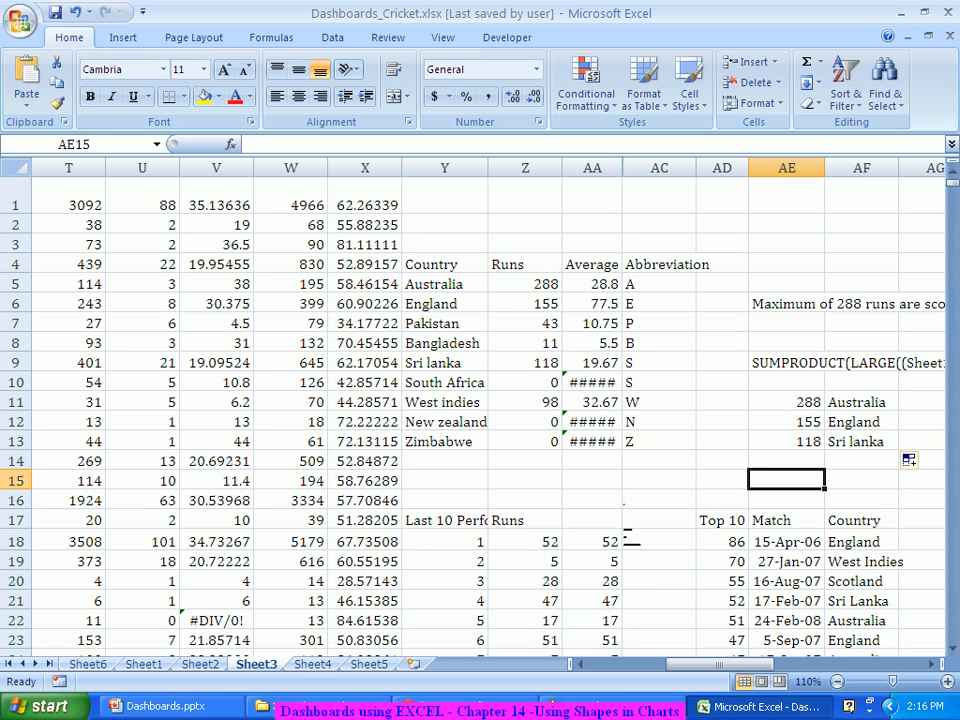
{"action": "type", "text": "="}
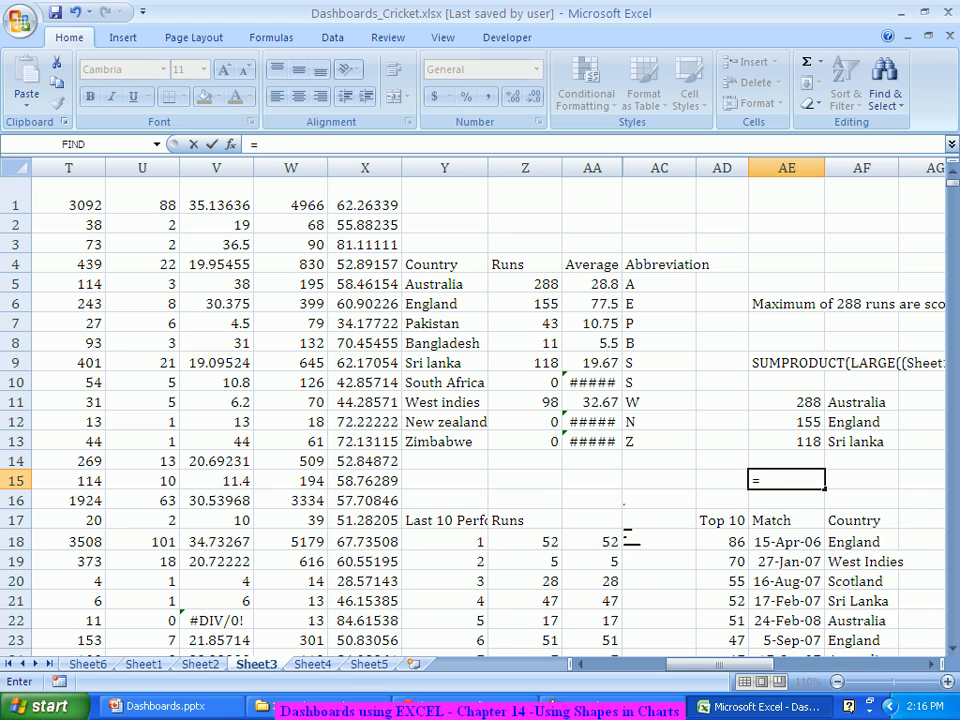
{"action": "type", "text": "Conc"}
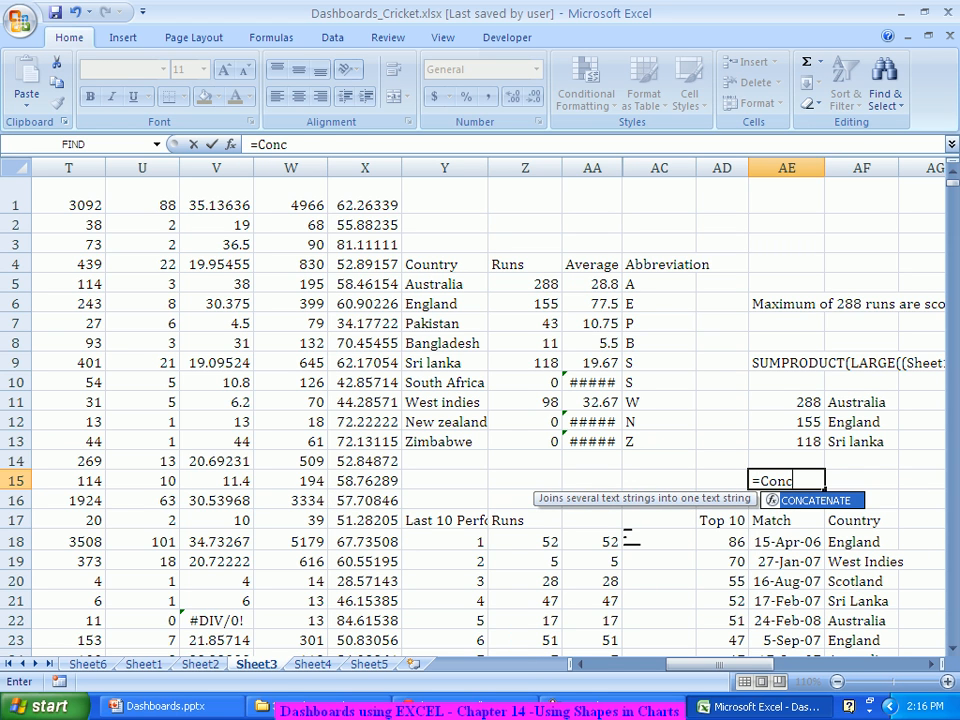
{"action": "key", "text": "Tab"}
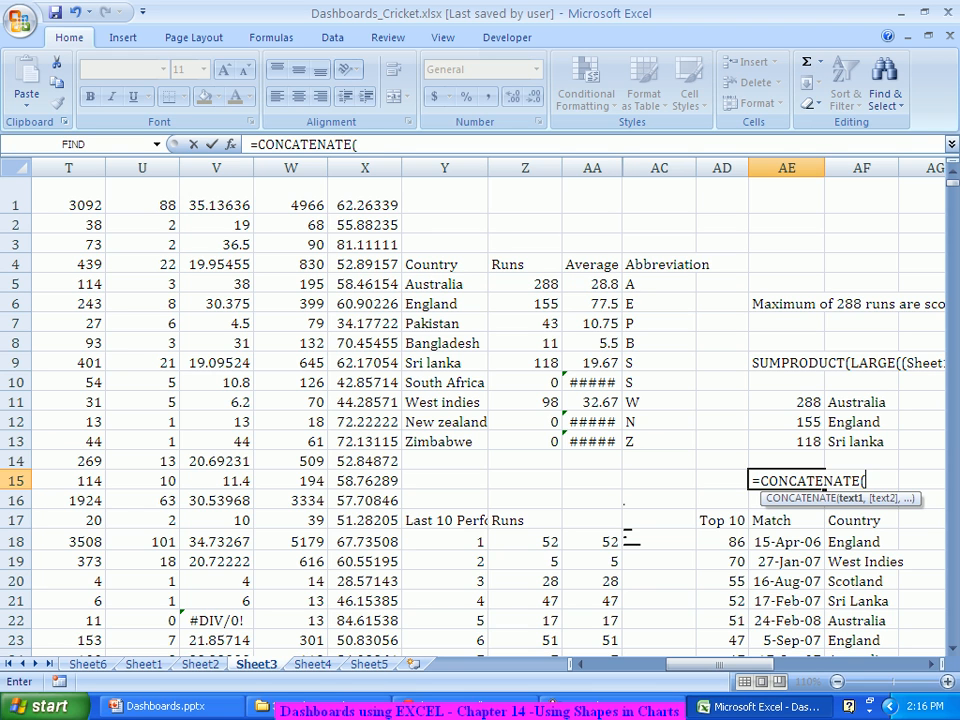
{"action": "left_click", "coordinate": [231, 145]}
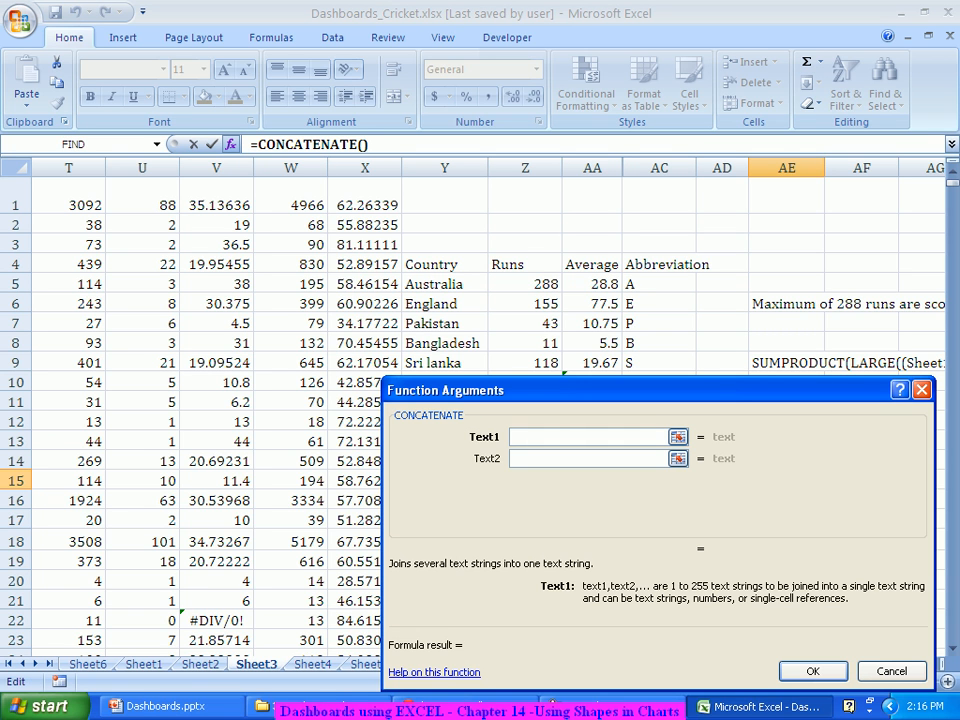
{"action": "type", "text": "Top 3 Favorite teams:"}
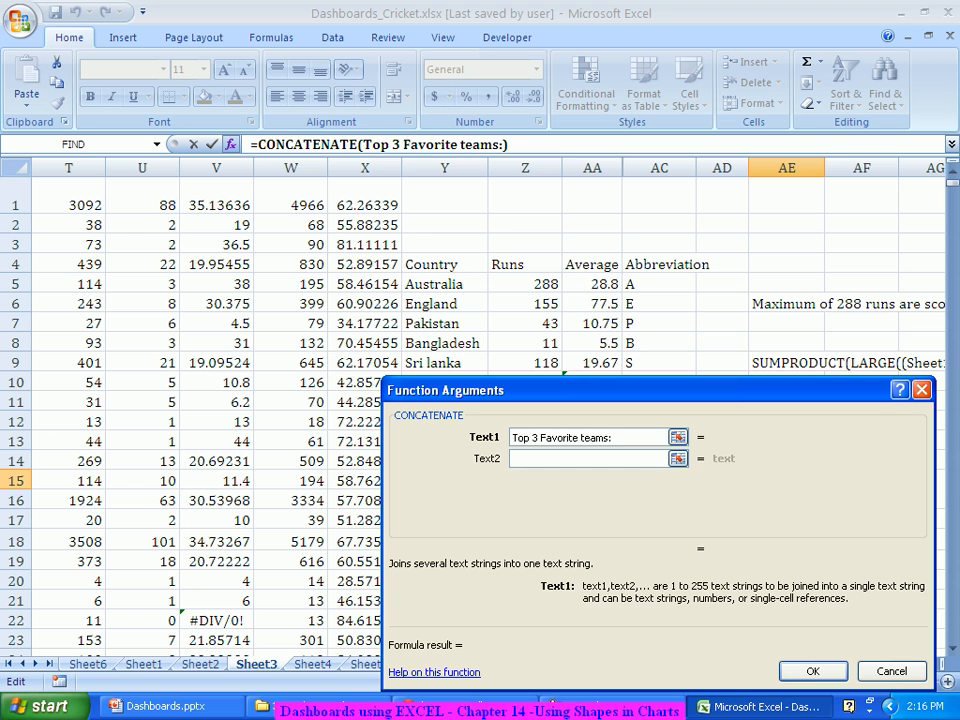
{"action": "key", "text": "Tab"}
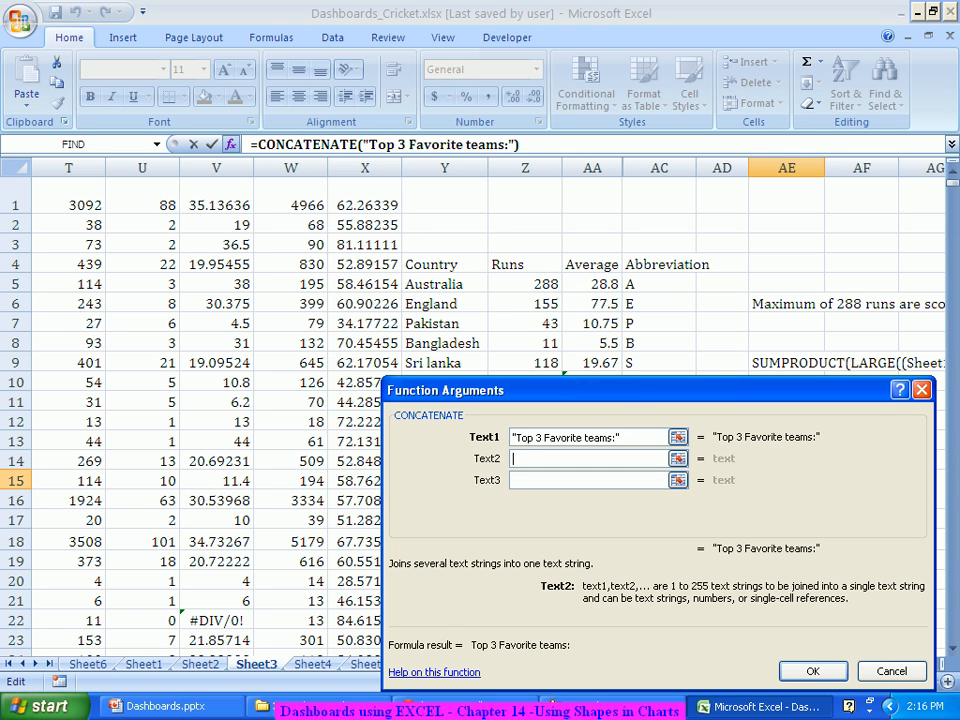
Complete the CONCATENATE formula with AF11, AF12 and AF13 as arguments, separated by " & "
{"action": "left_click_drag", "start_coordinate": [562, 390], "coordinate": [355, 134]}
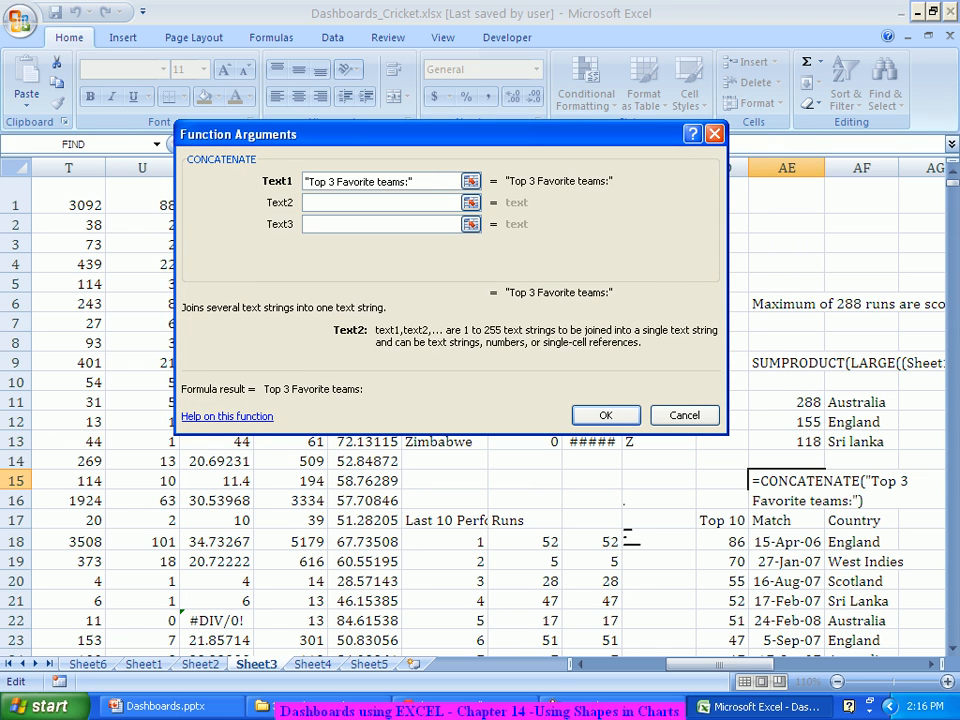
{"action": "left_click", "coordinate": [861, 402]}
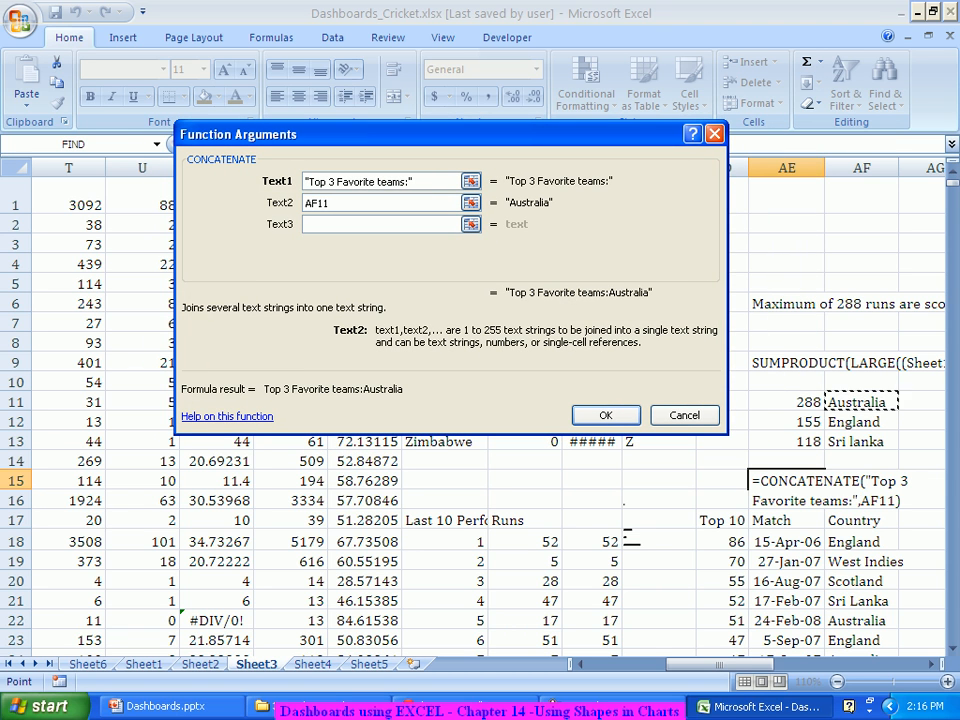
{"action": "key", "text": "Tab"}
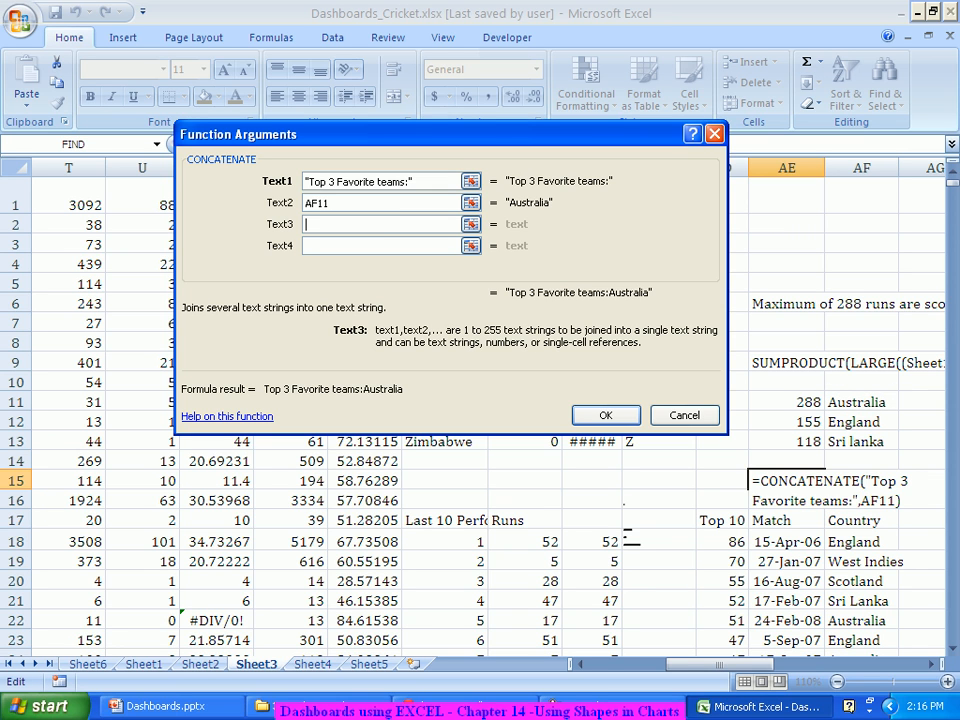
{"action": "type", "text": "&"}
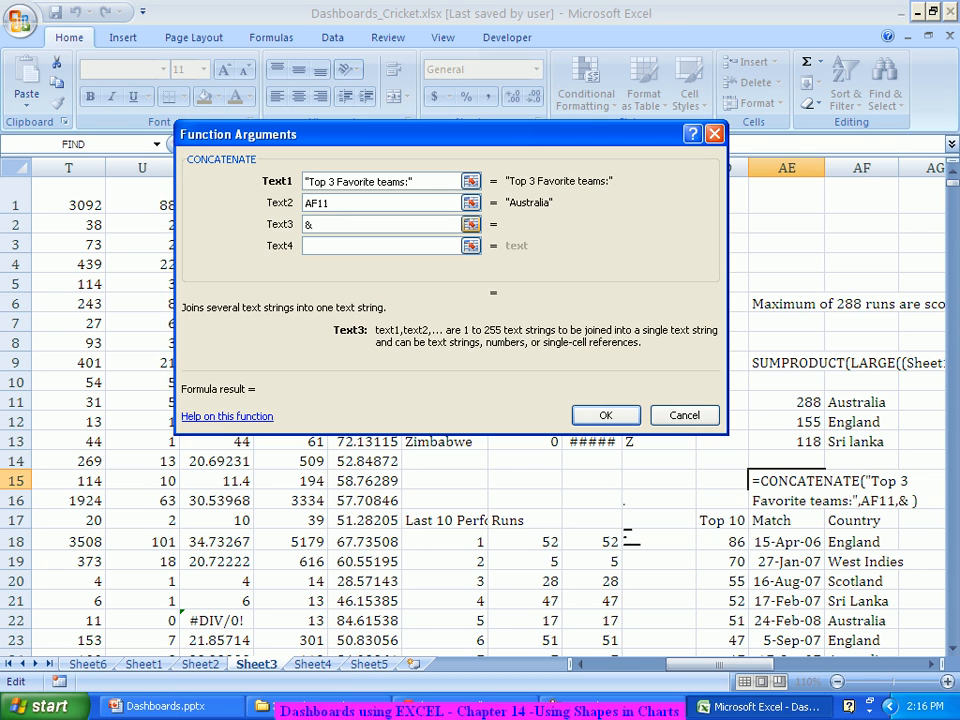
{"action": "key", "text": "Tab"}
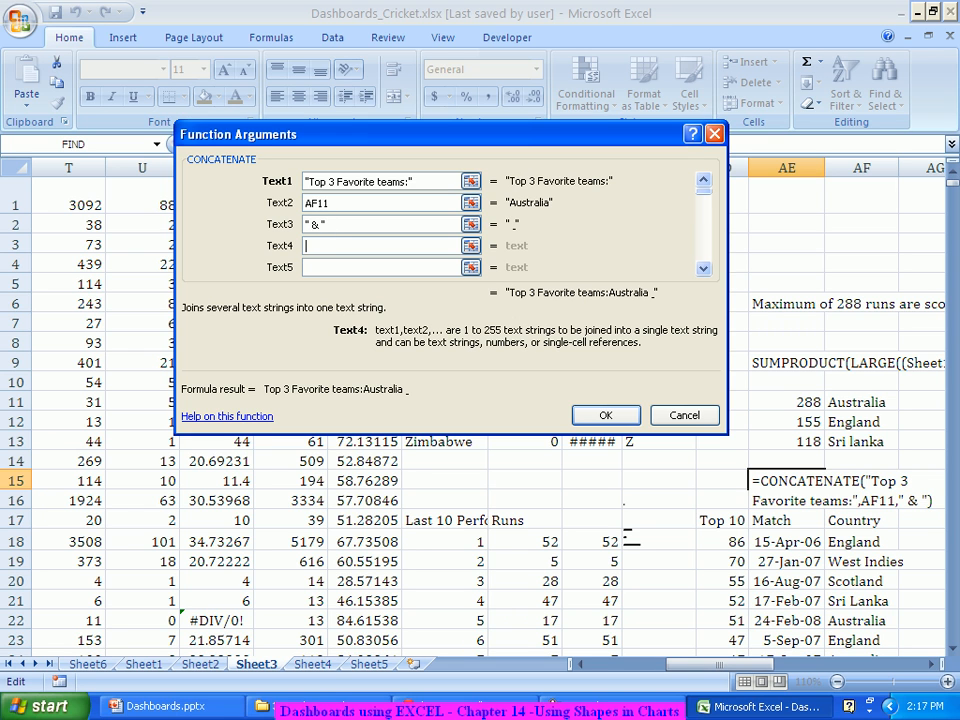
{"action": "left_click", "coordinate": [861, 422]}
{"action": "key", "text": "Tab"}
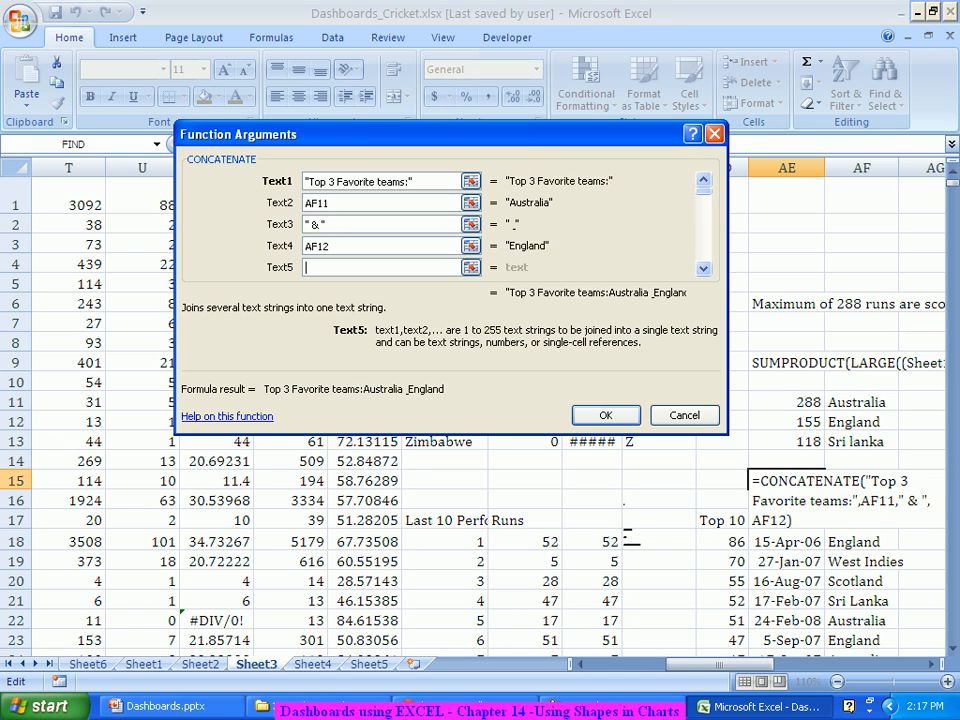
{"action": "type", "text": "&"}
{"action": "key", "text": "Tab"}
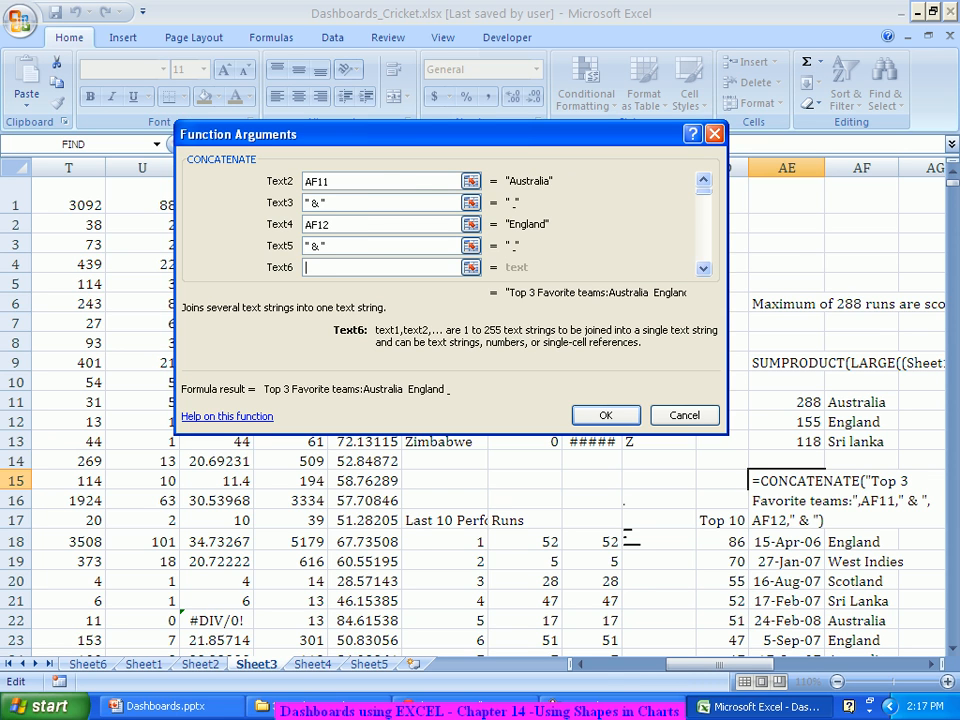
{"action": "left_click", "coordinate": [861, 441]}
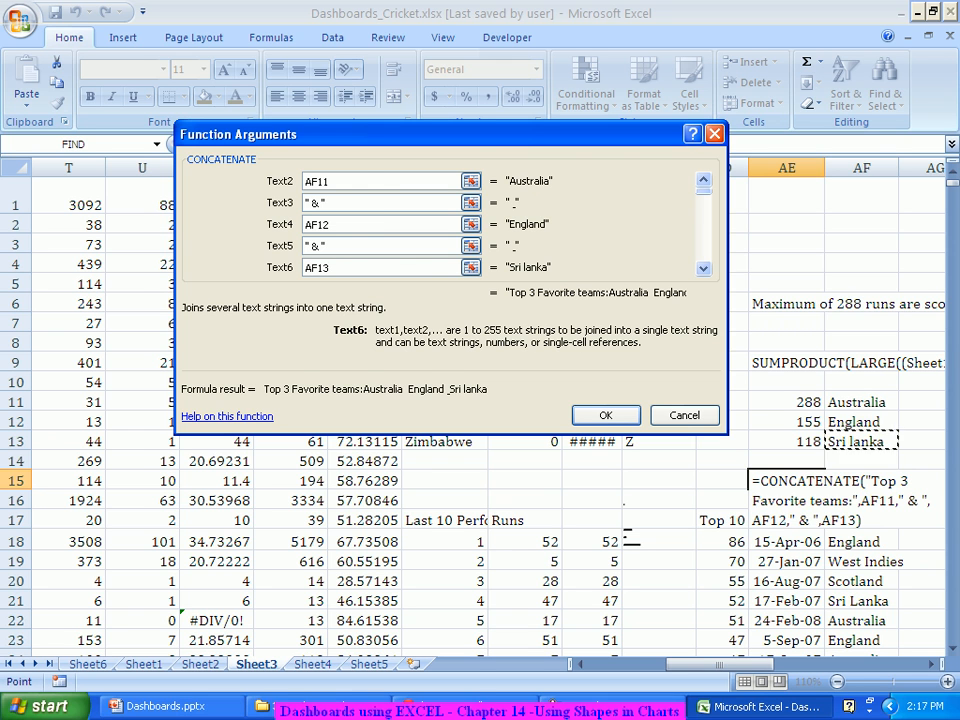
{"action": "key", "text": "Return"}
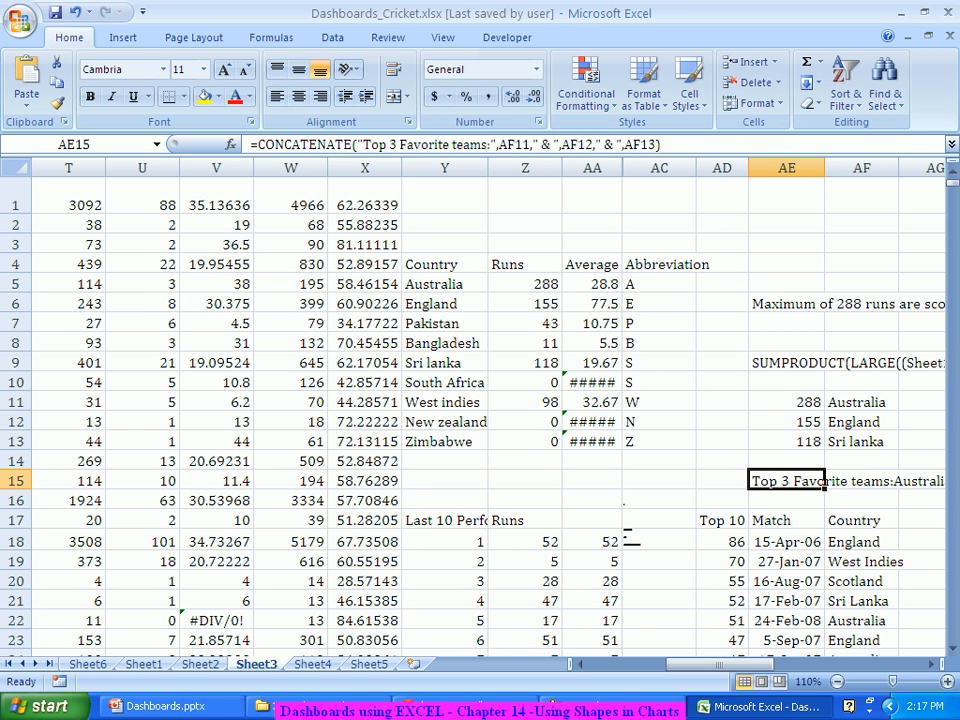
Draw a text box across the lower edge of the Runs (Countrywise) chart, over its category labels
{"action": "left_click_drag", "start_coordinate": [716, 663], "coordinate": [641, 663]}
{"action": "scroll", "coordinate": [480, 410], "scroll_direction": "down", "scroll_amount": 1}
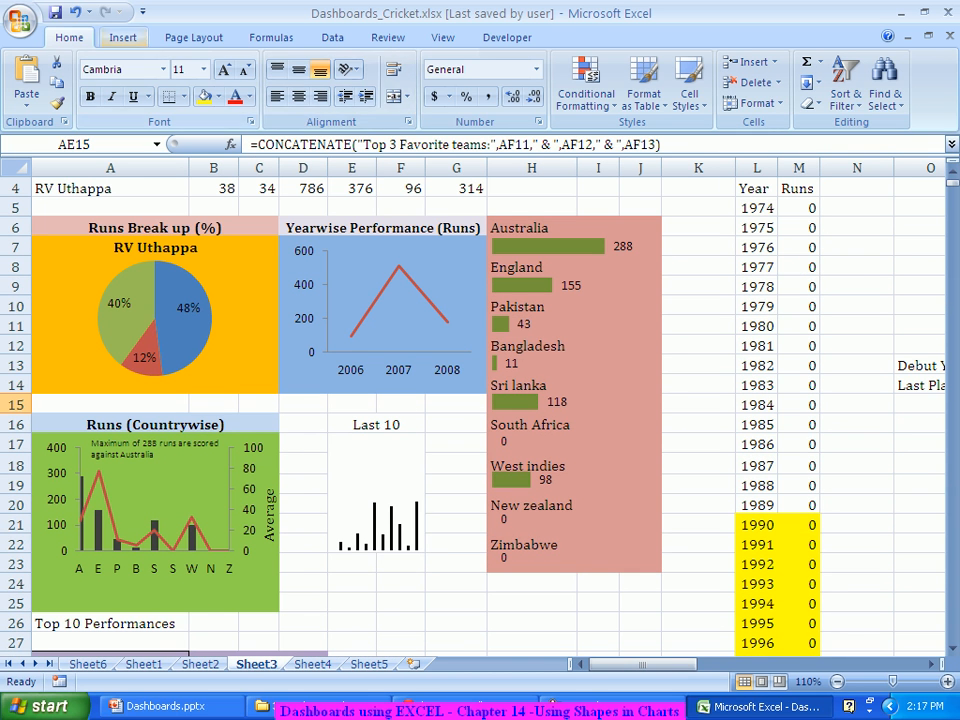
{"action": "left_click", "coordinate": [123, 38]}
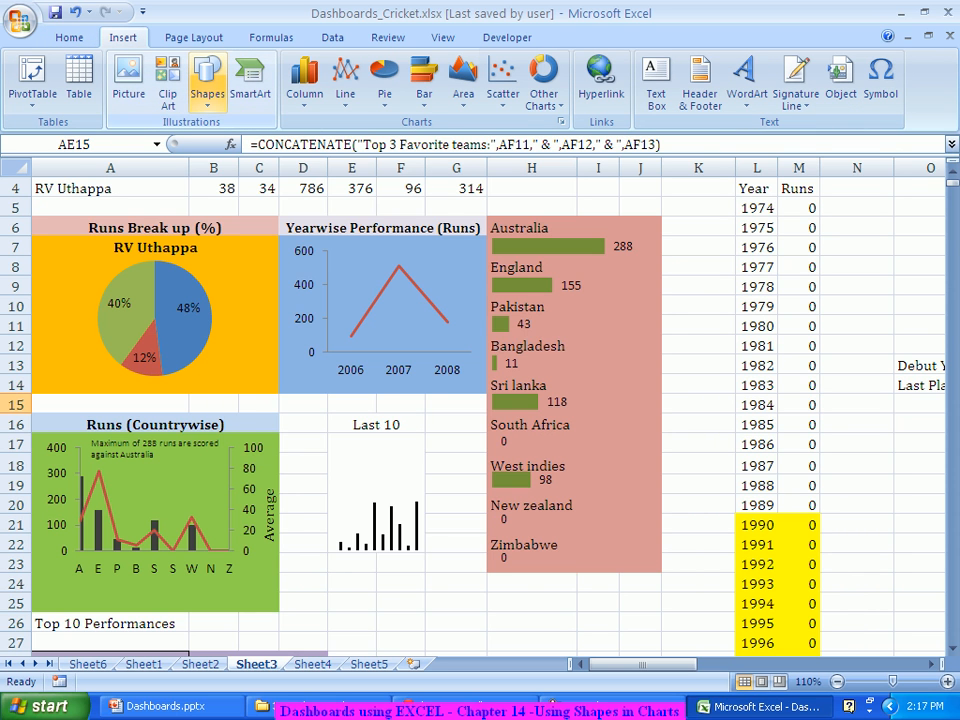
{"action": "left_click", "coordinate": [207, 82]}
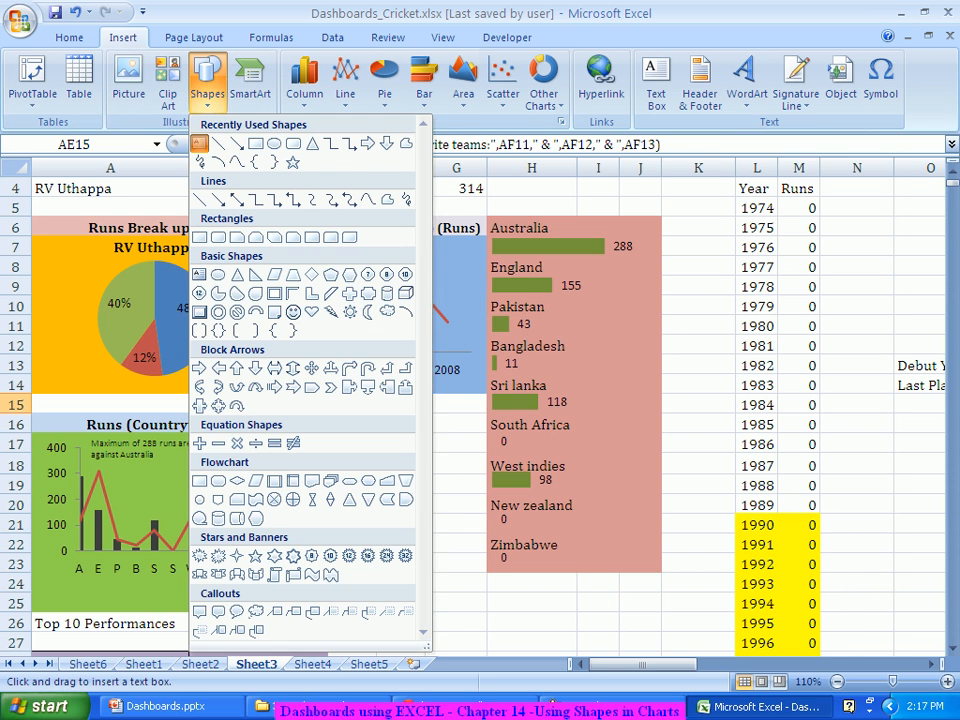
{"action": "left_click", "coordinate": [199, 143]}
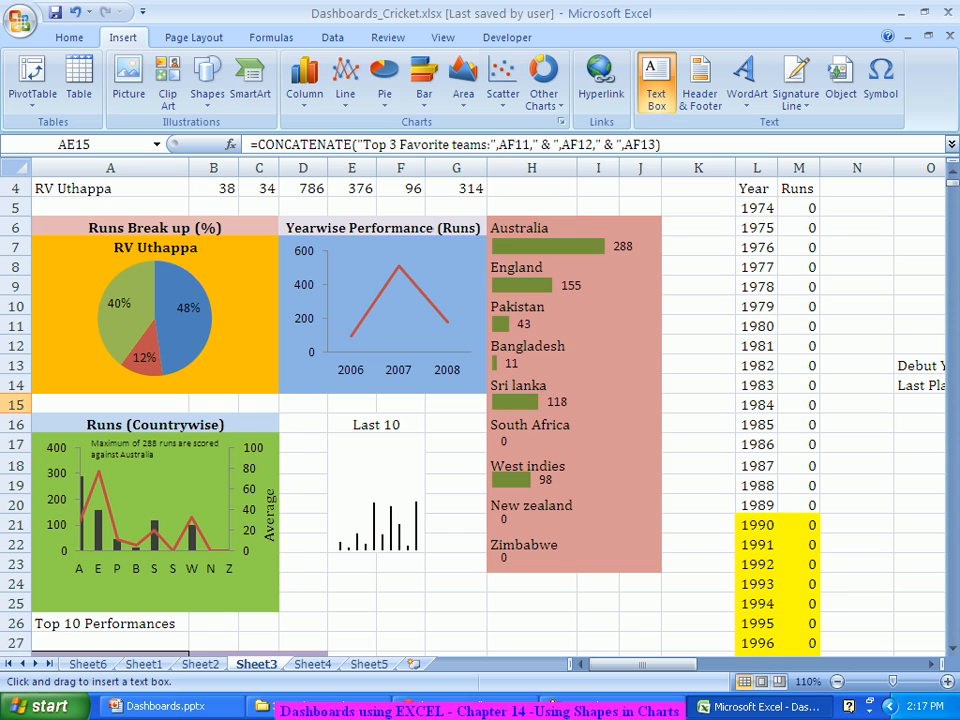
{"action": "left_click_drag", "start_coordinate": [62, 571], "coordinate": [250, 600]}
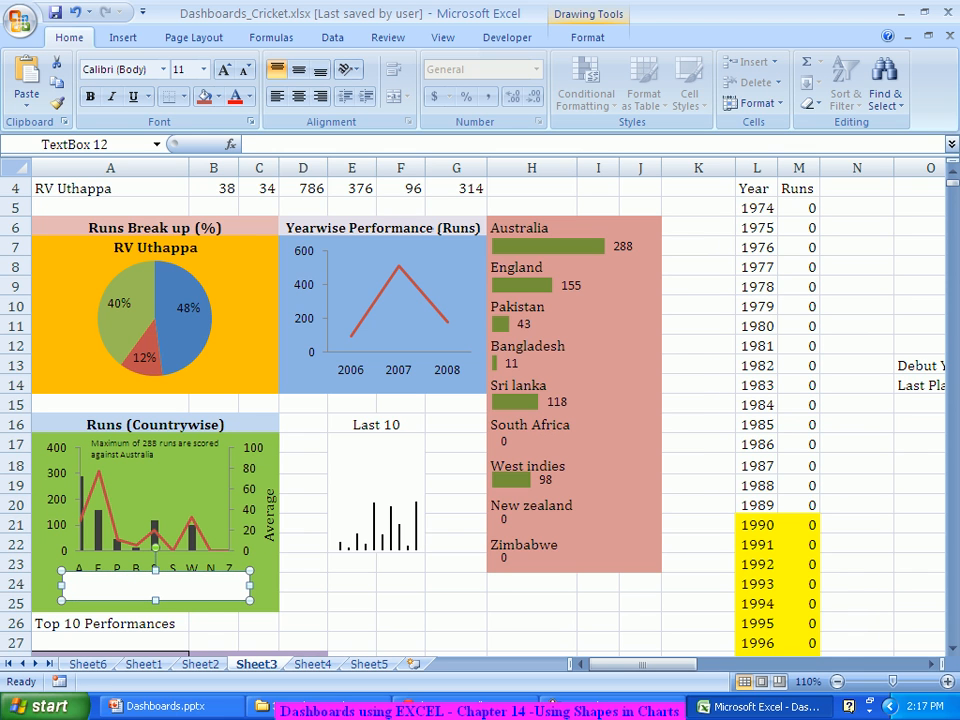
Link the new text box to cell AE15 so it displays the Top 3 Favorite teams sentence
{"action": "left_click", "coordinate": [300, 145]}
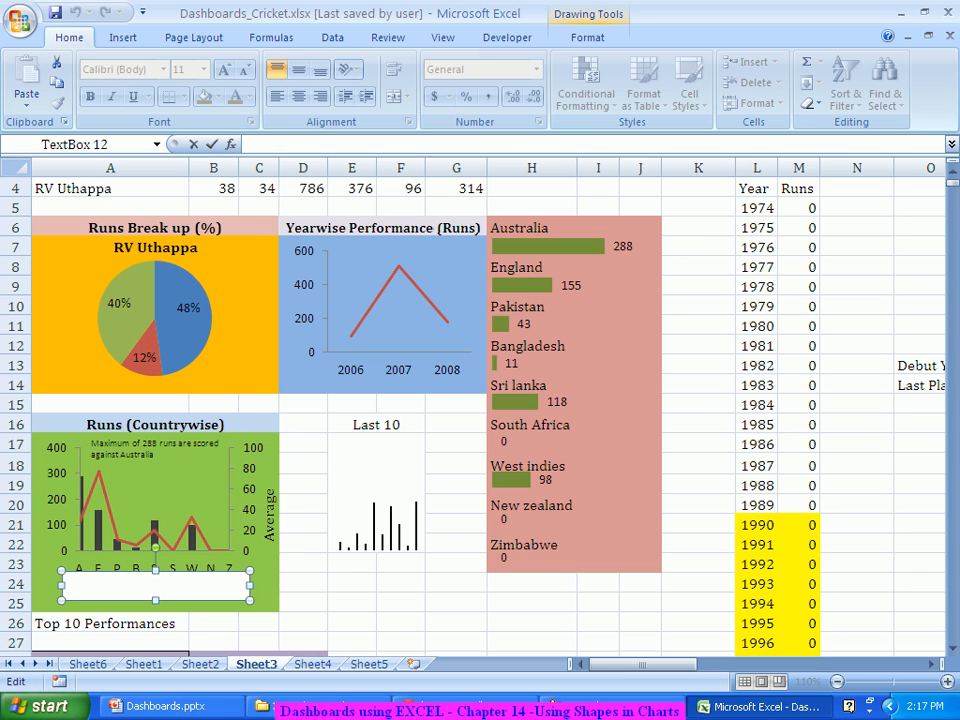
{"action": "type", "text": "="}
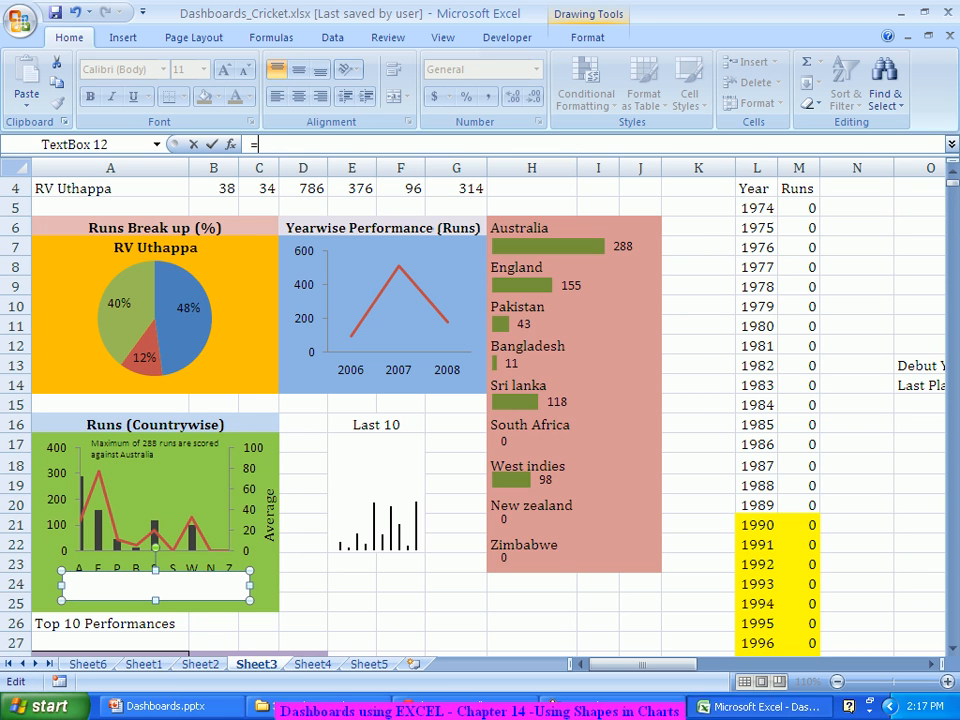
{"action": "left_click_drag", "start_coordinate": [655, 664], "coordinate": [660, 664]}
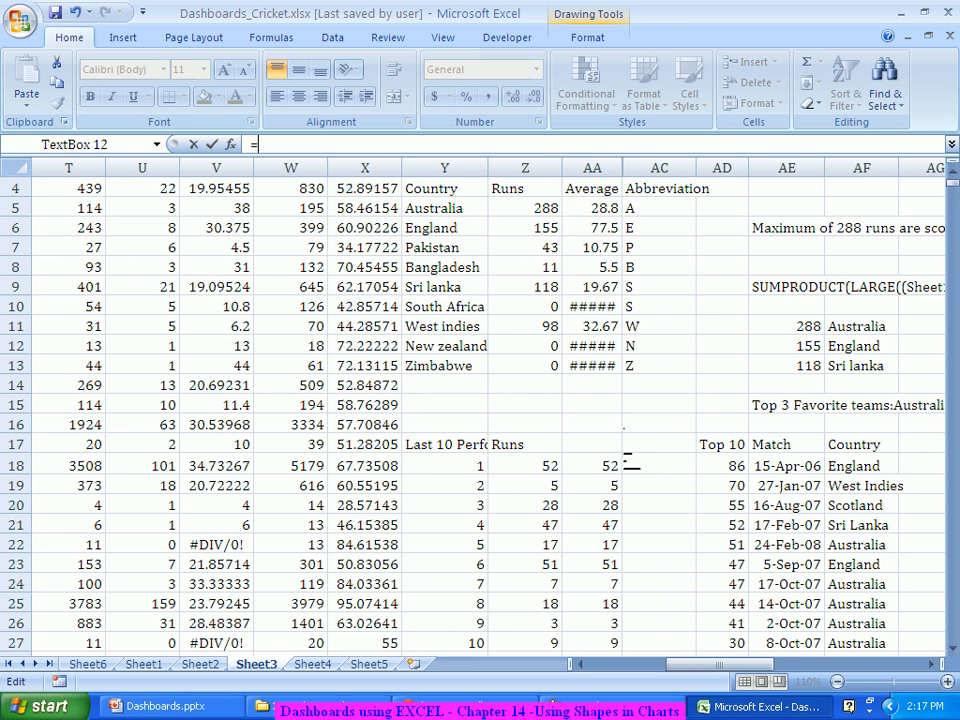
{"action": "left_click", "coordinate": [787, 405]}
{"action": "key", "text": "Return"}
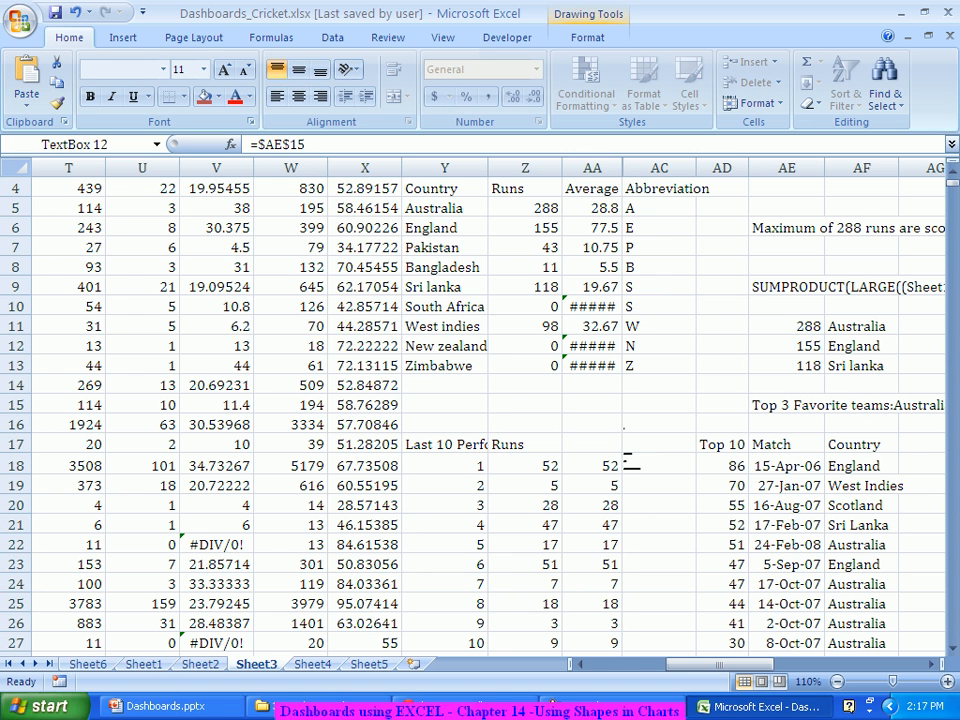
Widen the favorite teams text box on both sides to nearly the full width of the Runs (Countrywise) chart
{"action": "left_click_drag", "start_coordinate": [700, 664], "coordinate": [680, 664]}
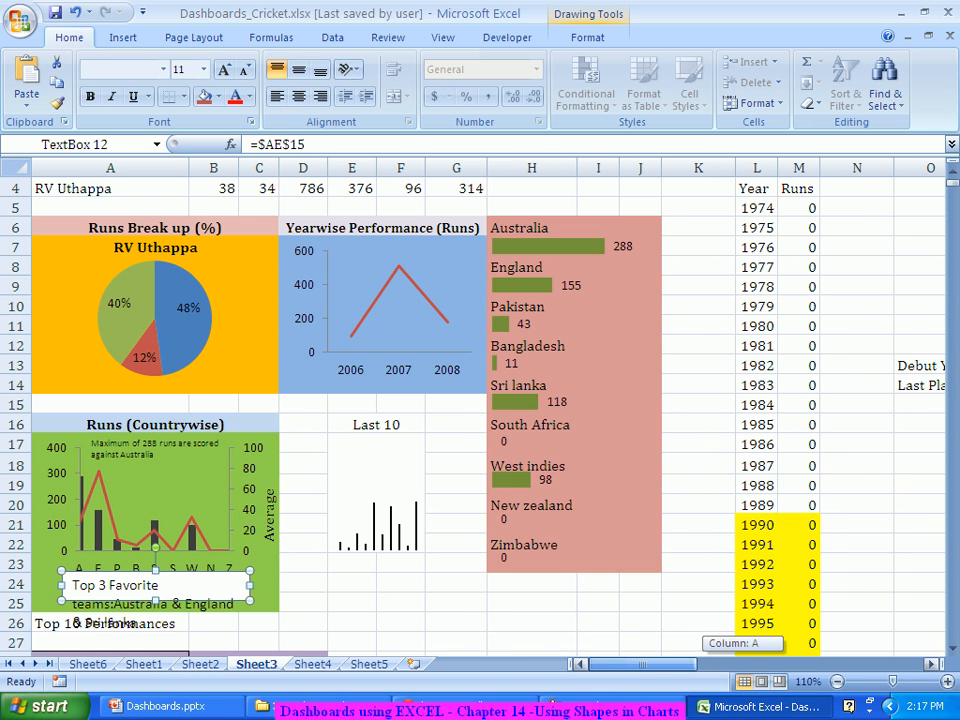
{"action": "scroll", "coordinate": [436, 498], "scroll_direction": "down", "scroll_amount": 2}
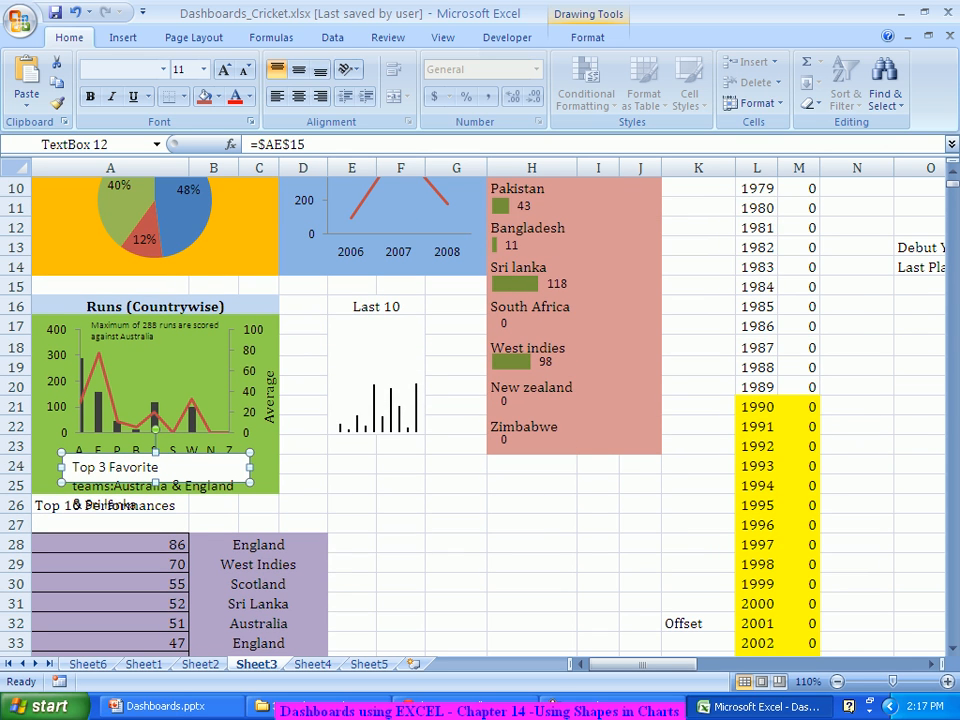
{"action": "left_click_drag", "start_coordinate": [249, 466], "coordinate": [277, 466]}
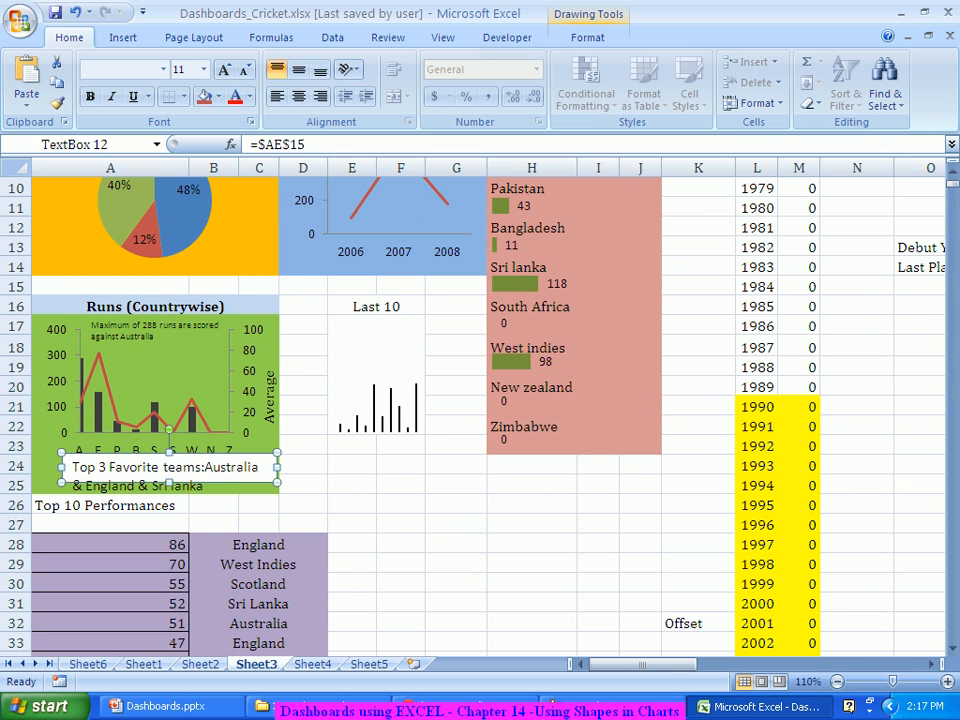
{"action": "left_click_drag", "start_coordinate": [61, 466], "coordinate": [43, 466]}
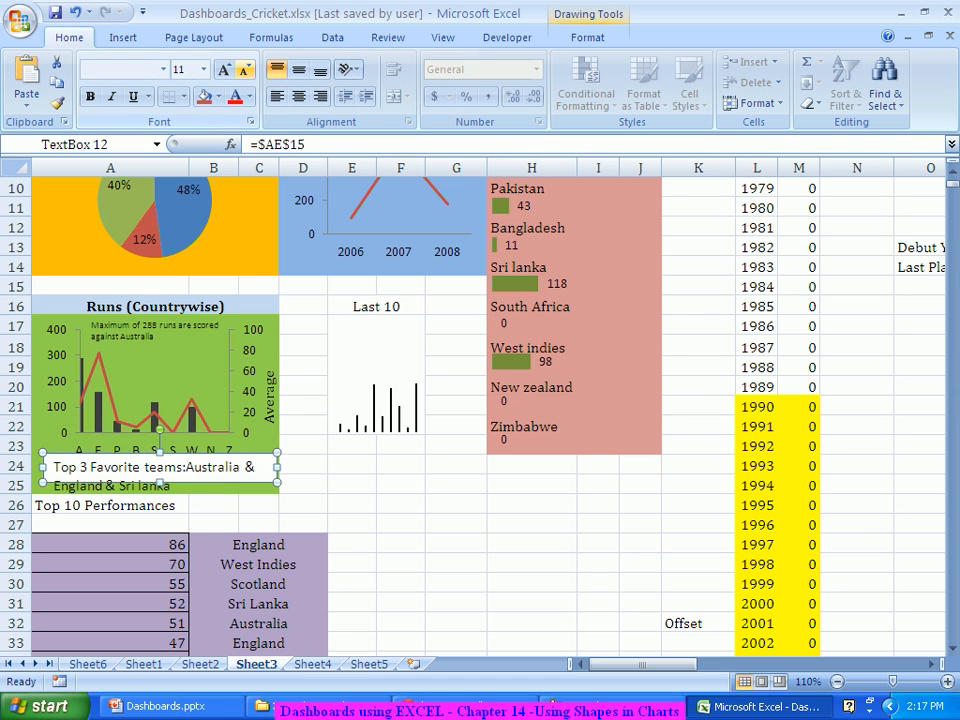
Set the favorite teams text to font size 8 and move its box down below the chart's category labels
{"action": "left_click", "coordinate": [244, 69]}
{"action": "left_click", "coordinate": [244, 69]}
{"action": "left_click", "coordinate": [244, 69]}
{"action": "left_click", "coordinate": [244, 69]}
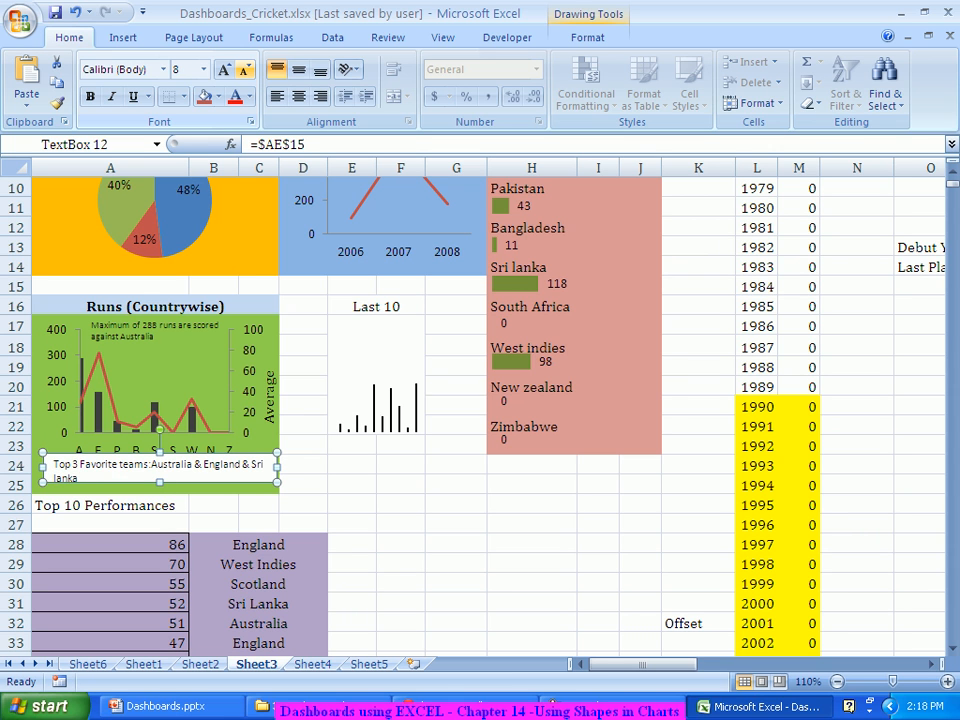
{"action": "left_click", "coordinate": [244, 69]}
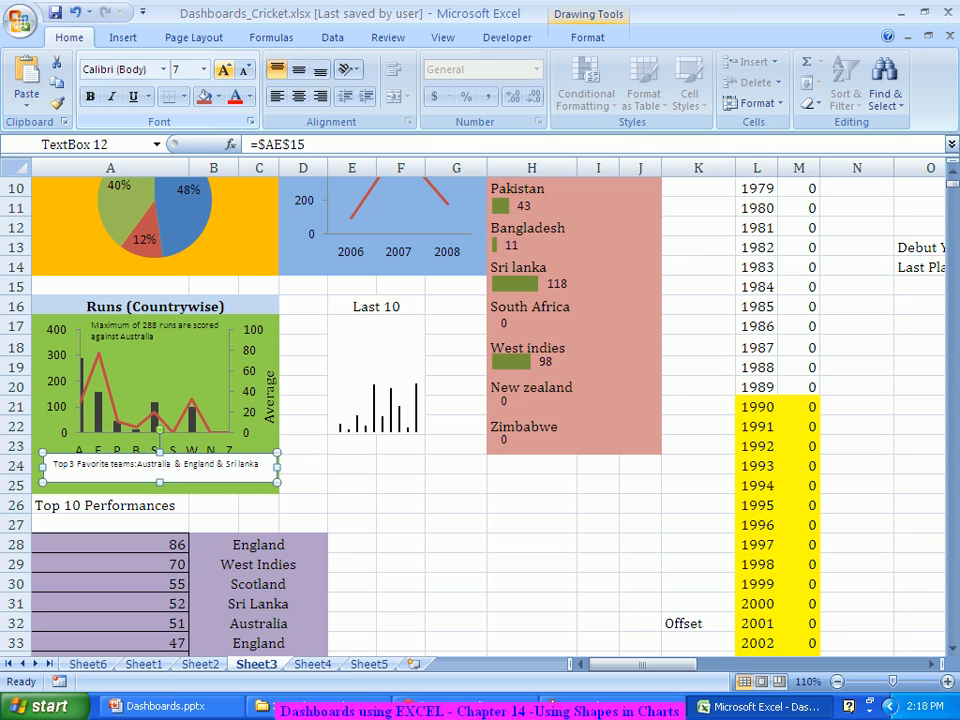
{"action": "left_click", "coordinate": [224, 69]}
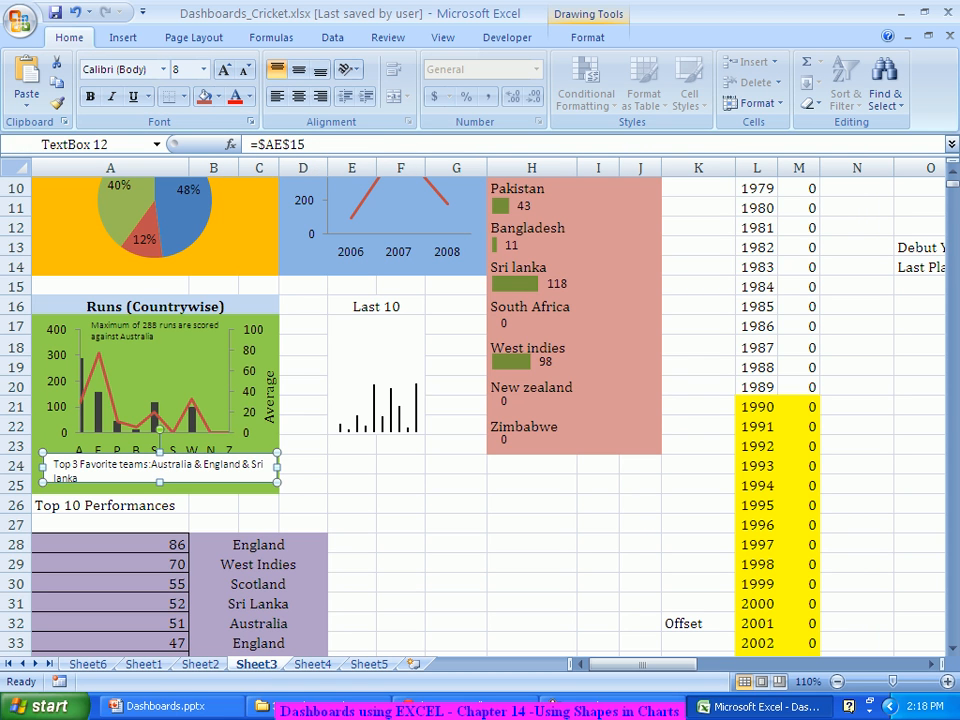
{"action": "left_click_drag", "start_coordinate": [205, 454], "coordinate": [198, 465]}
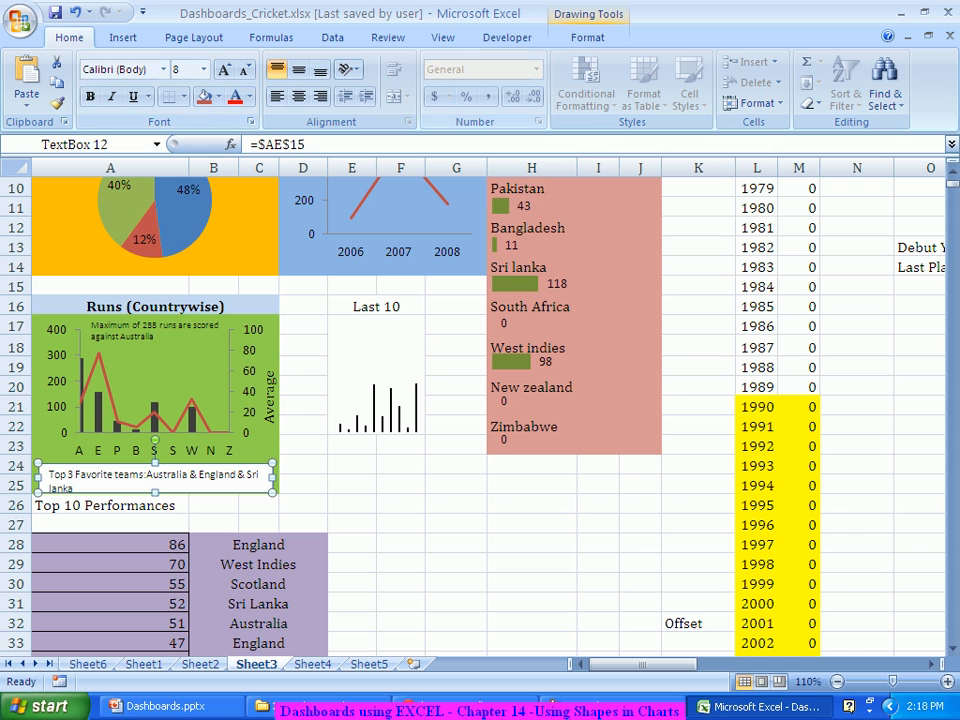
Give the favorite teams text box No Fill and No Outline so it blends into the green chart
{"action": "left_click", "coordinate": [587, 37]}
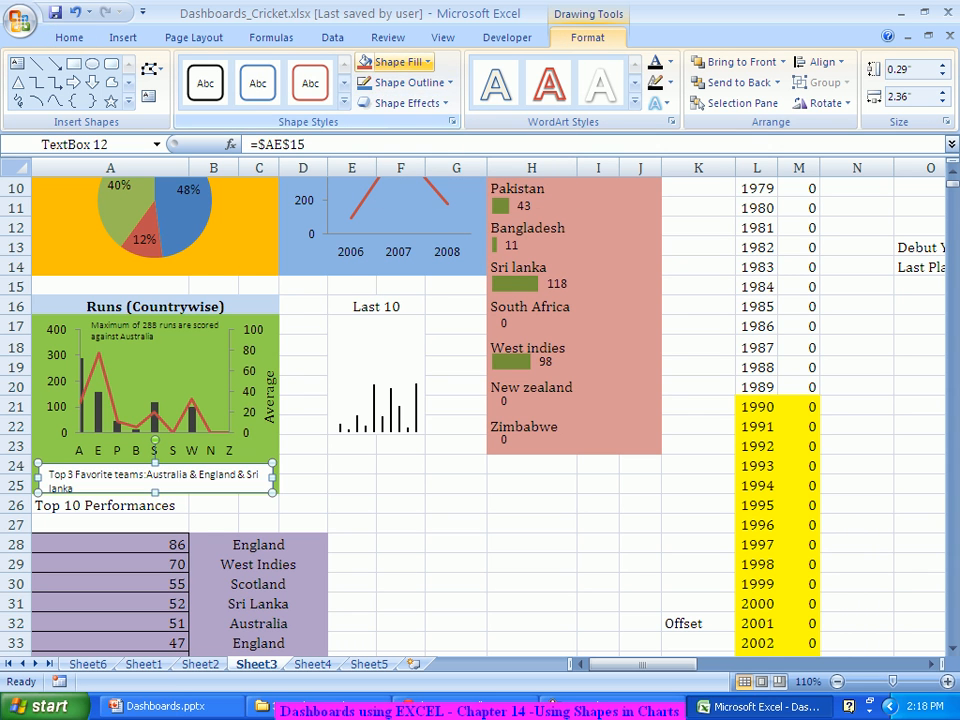
{"action": "left_click", "coordinate": [392, 62]}
{"action": "left_click", "coordinate": [401, 245]}
{"action": "left_click", "coordinate": [403, 103]}
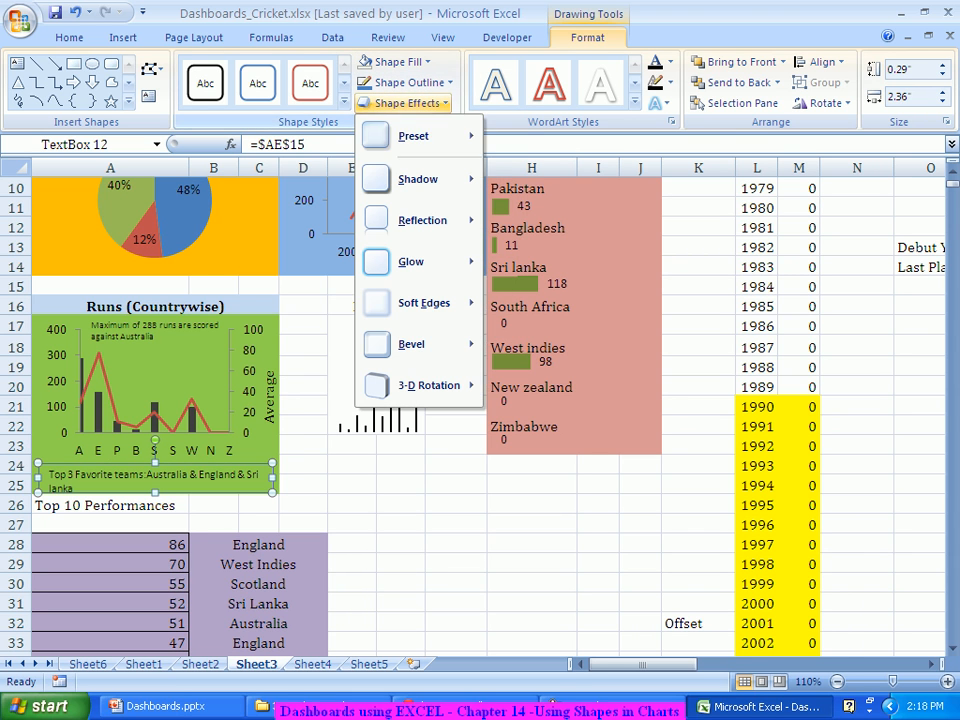
{"action": "mouse_move", "coordinate": [420, 136]}
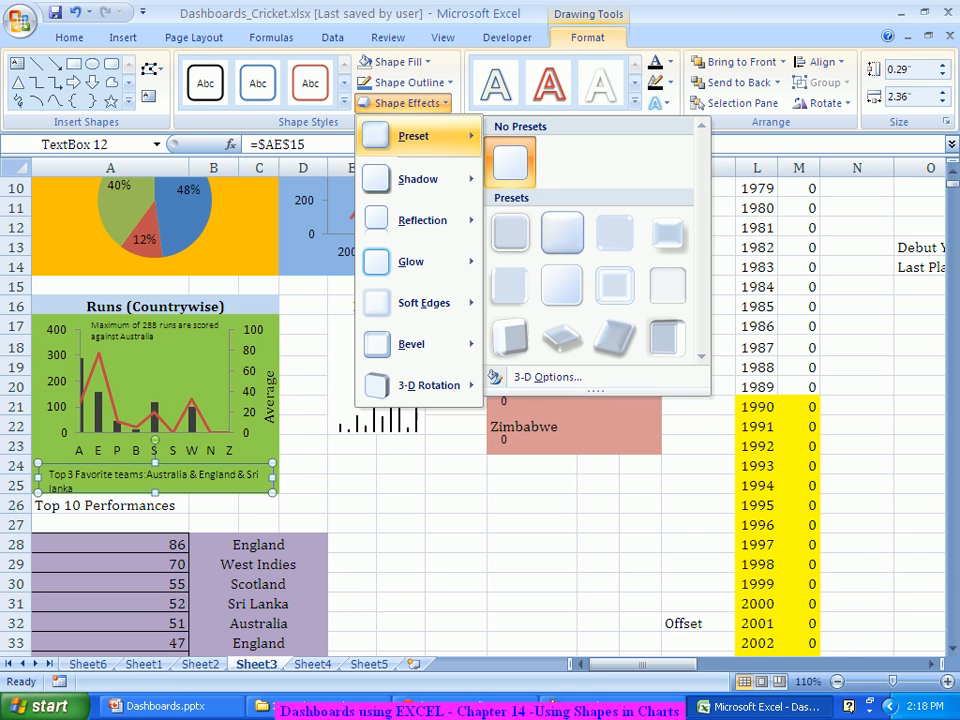
{"action": "left_click", "coordinate": [410, 83]}
{"action": "left_click", "coordinate": [410, 83]}
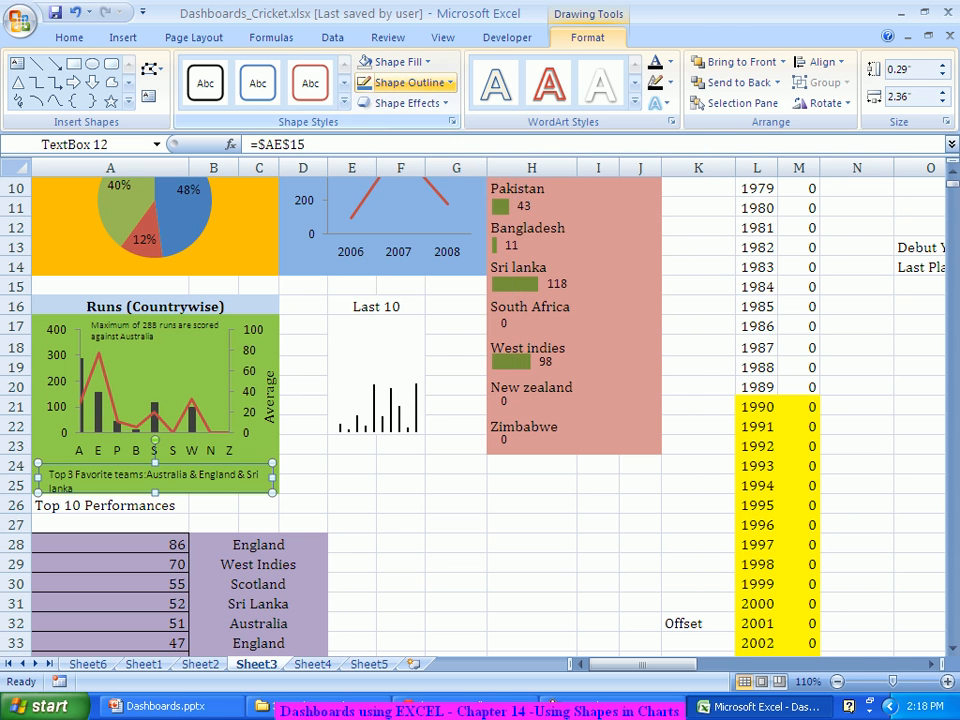
{"action": "left_click", "coordinate": [410, 83]}
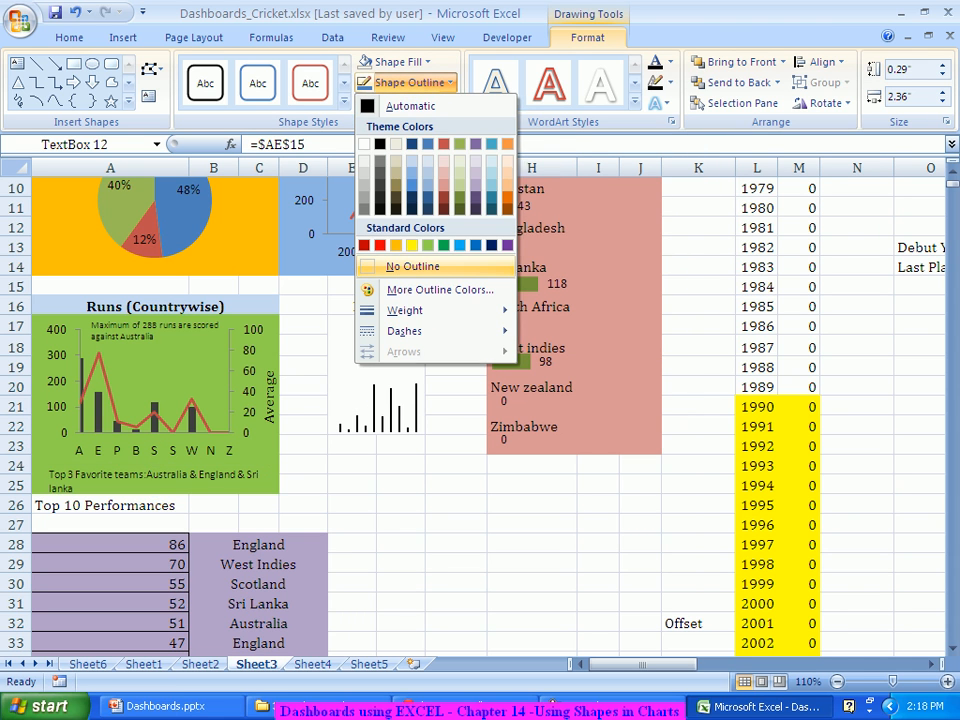
{"action": "left_click", "coordinate": [410, 266]}
{"action": "left_click", "coordinate": [303, 463]}
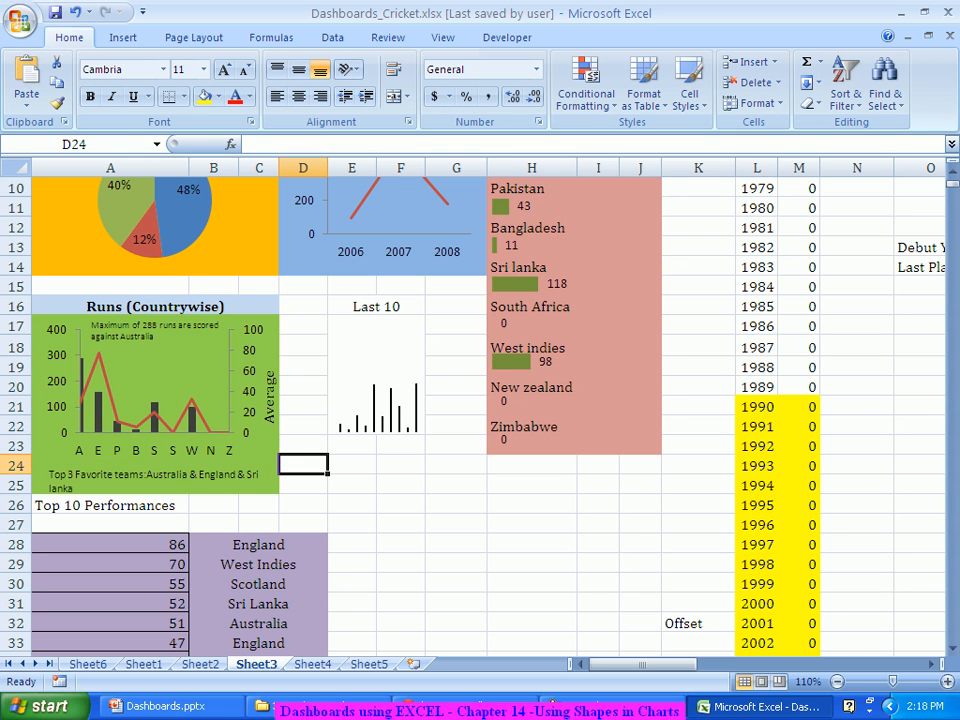
Change the player in cell A4 to MS Dhoni to test the dynamic chart sentences
{"action": "scroll", "coordinate": [480, 410], "scroll_direction": "up", "scroll_amount": 2}
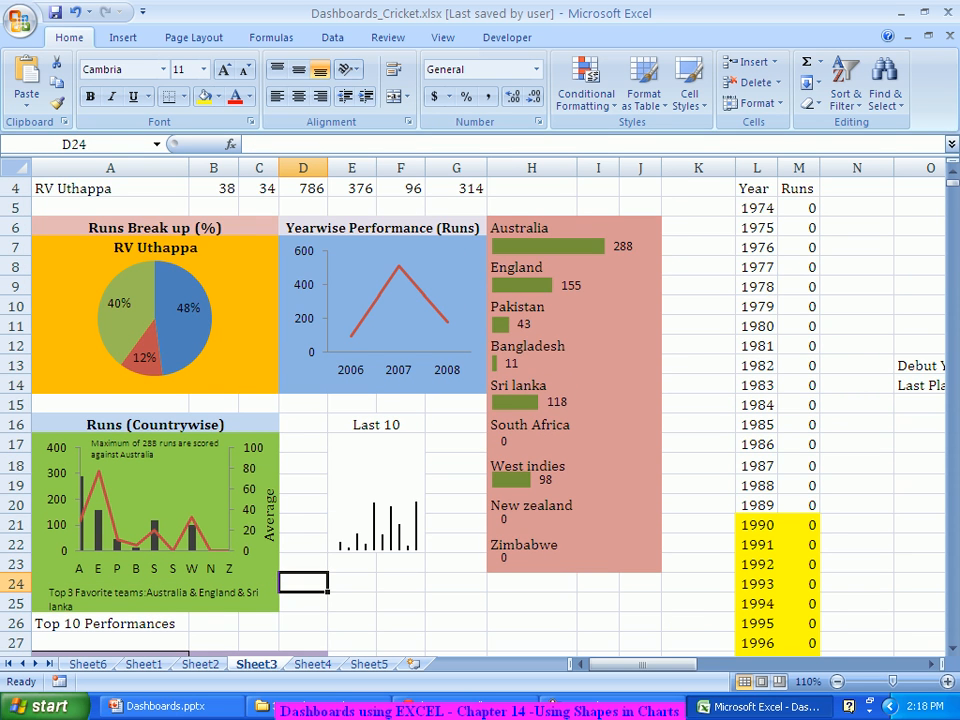
{"action": "left_click", "coordinate": [110, 188]}
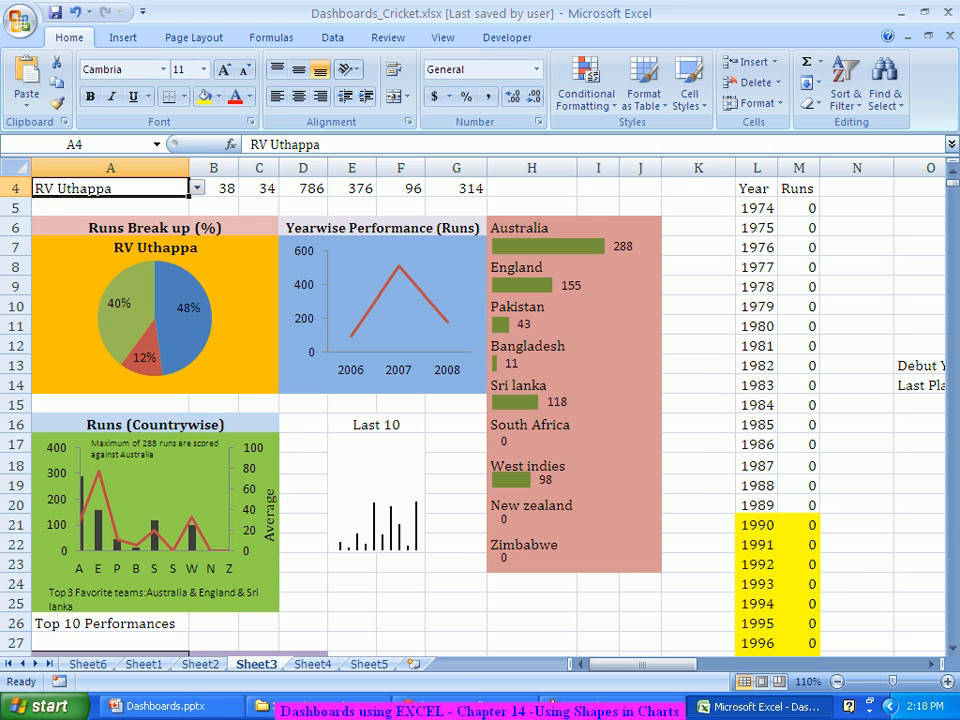
{"action": "left_click", "coordinate": [197, 188]}
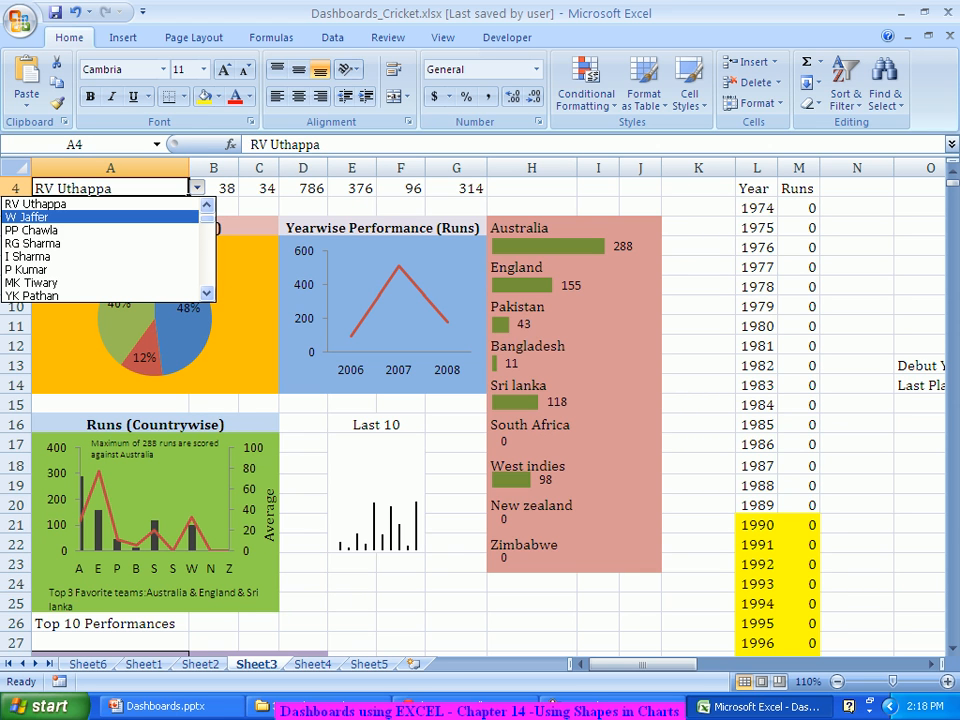
{"action": "scroll", "coordinate": [105, 250], "scroll_direction": "up", "scroll_amount": 3}
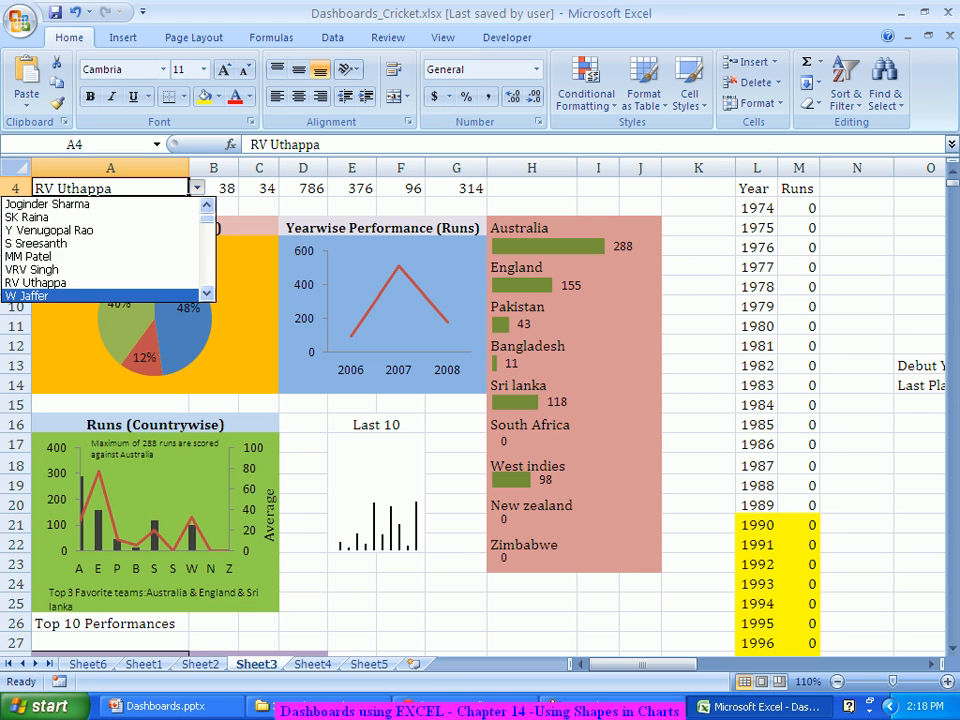
{"action": "scroll", "coordinate": [105, 250], "scroll_direction": "up", "scroll_amount": 1}
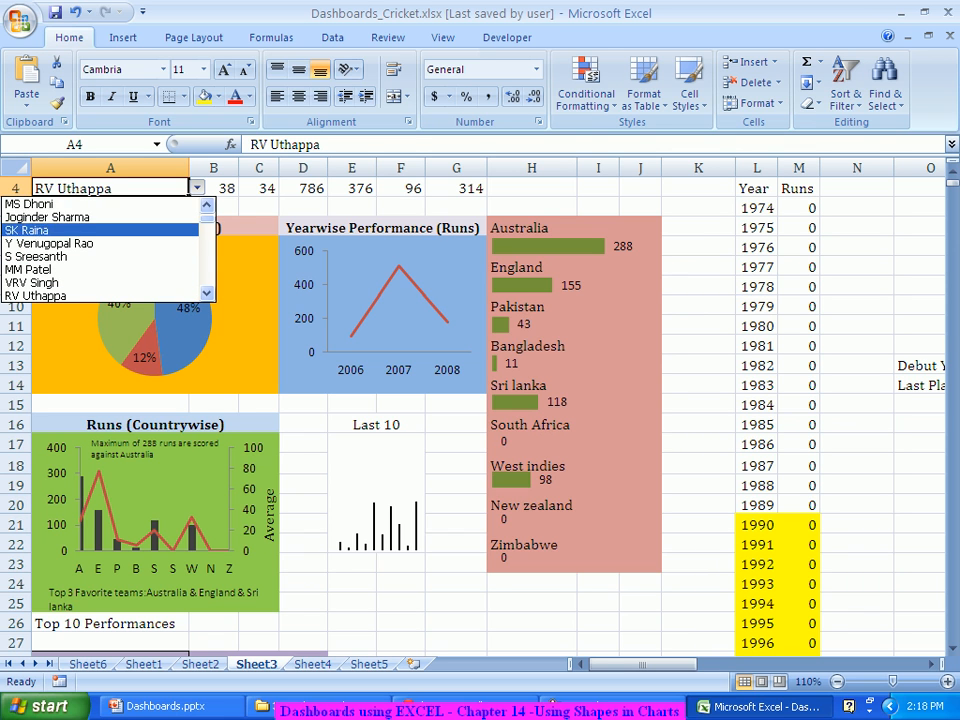
{"action": "left_click", "coordinate": [62, 204]}
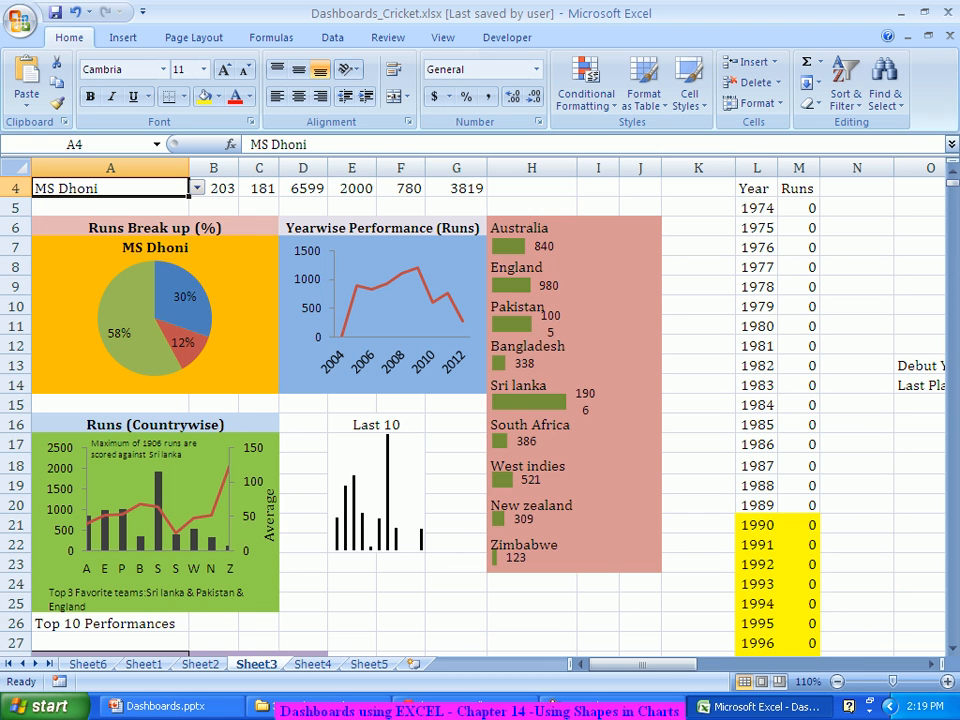
{"action": "left_click", "coordinate": [698, 168]}
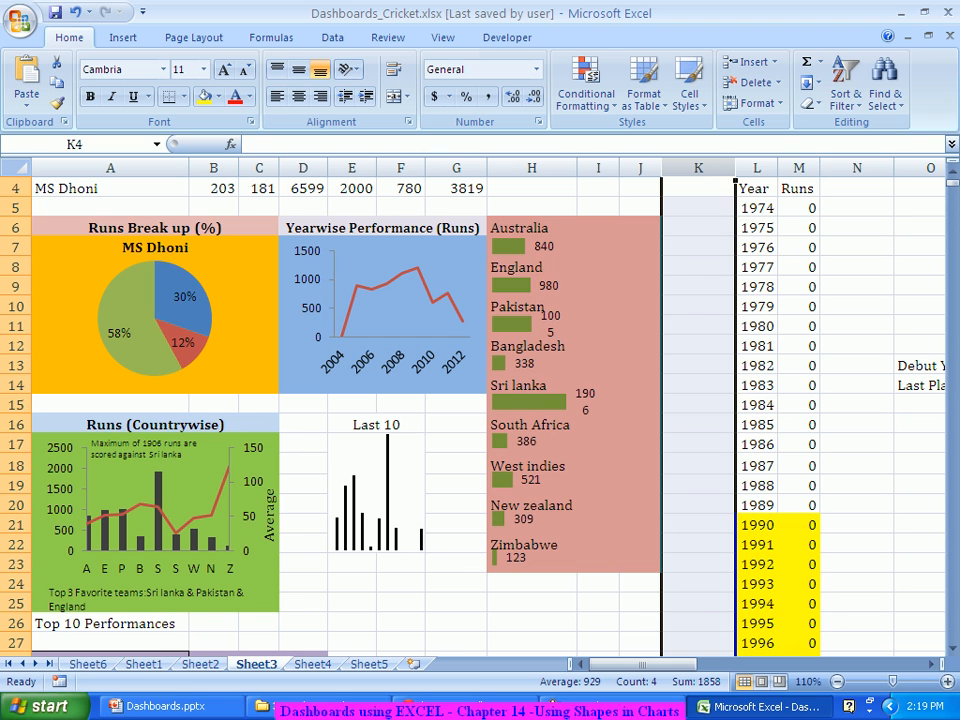
{"action": "key", "text": "shift+Right"}
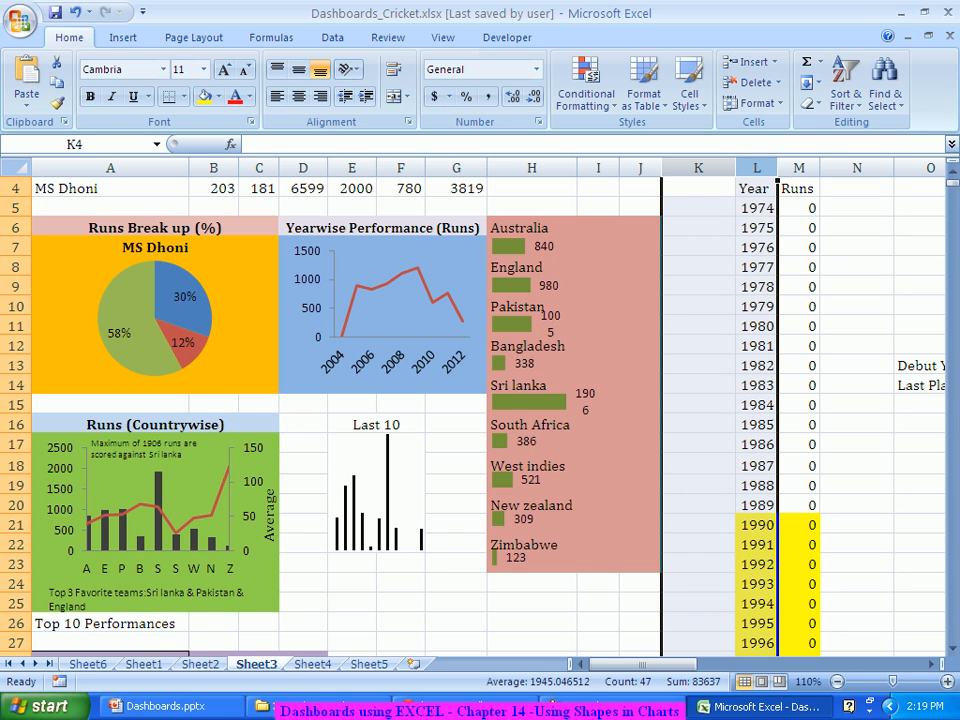
{"action": "key", "text": "shift+Right"}
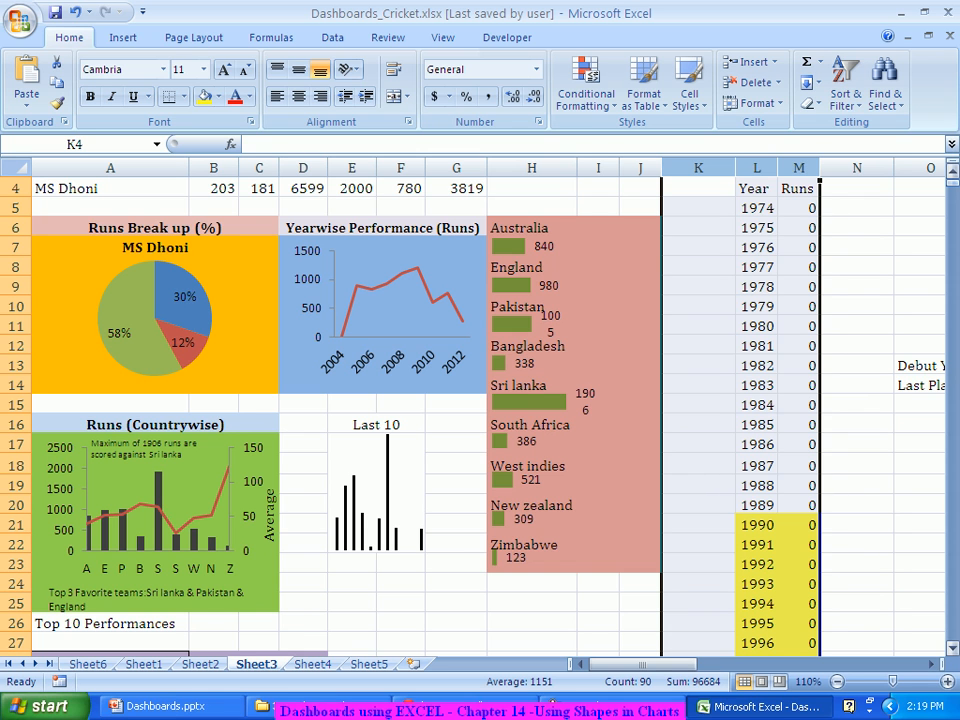
{"action": "left_click", "coordinate": [698, 247]}
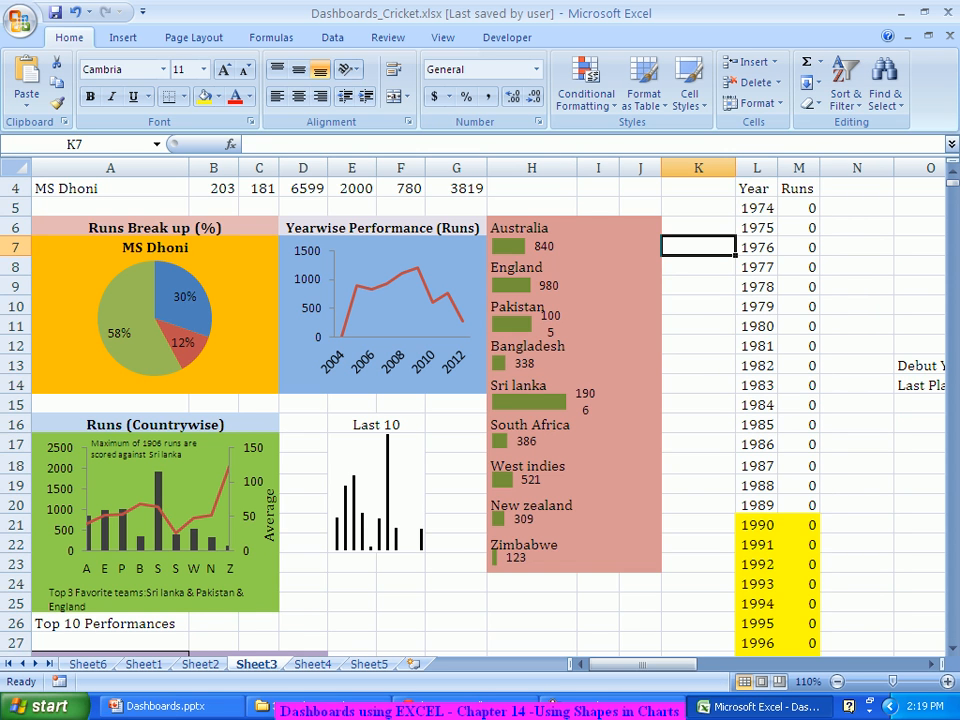
Hide all the helper data columns from K to the sheet's last column, XFD
{"action": "left_click_drag", "start_coordinate": [698, 167], "coordinate": [914, 166]}
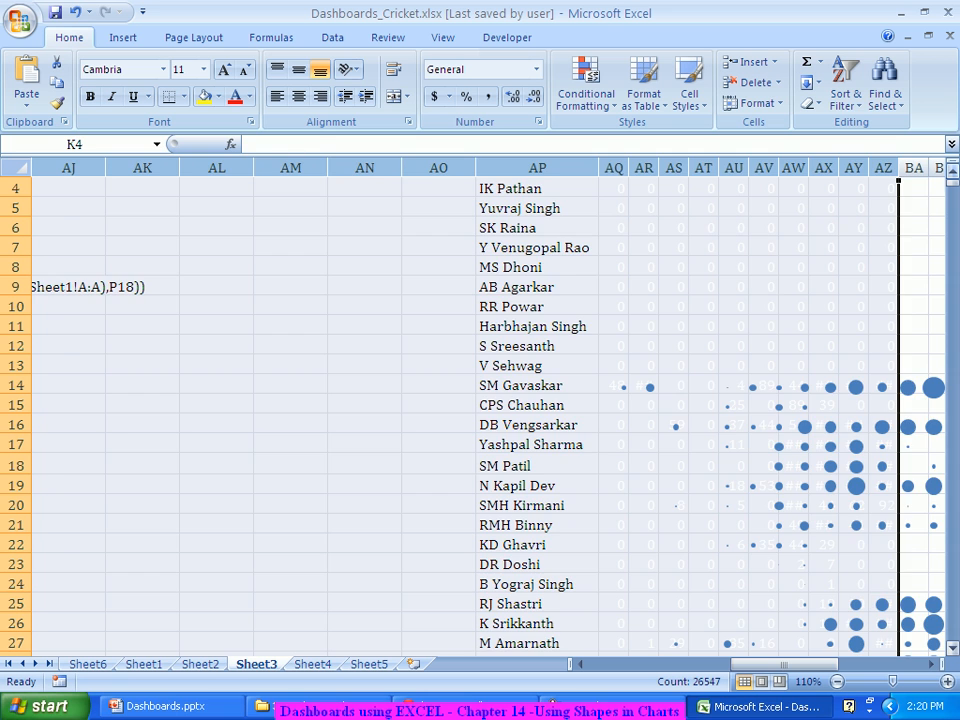
{"action": "key", "text": "ctrl+shift+Right"}
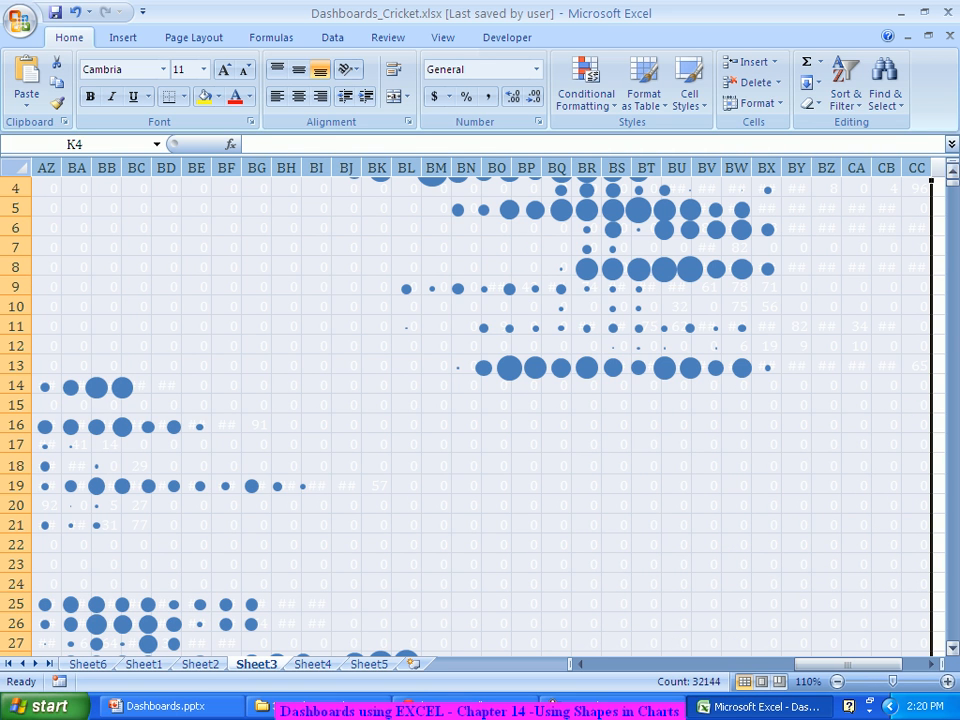
{"action": "left_click", "coordinate": [931, 663]}
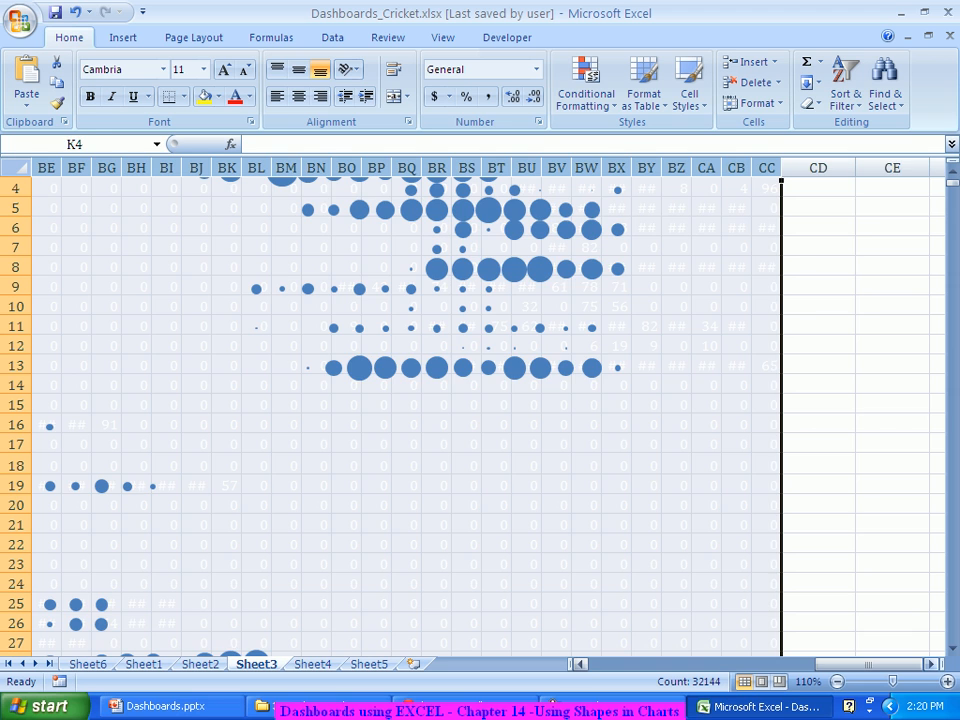
{"action": "key", "text": "ctrl+shift+Right"}
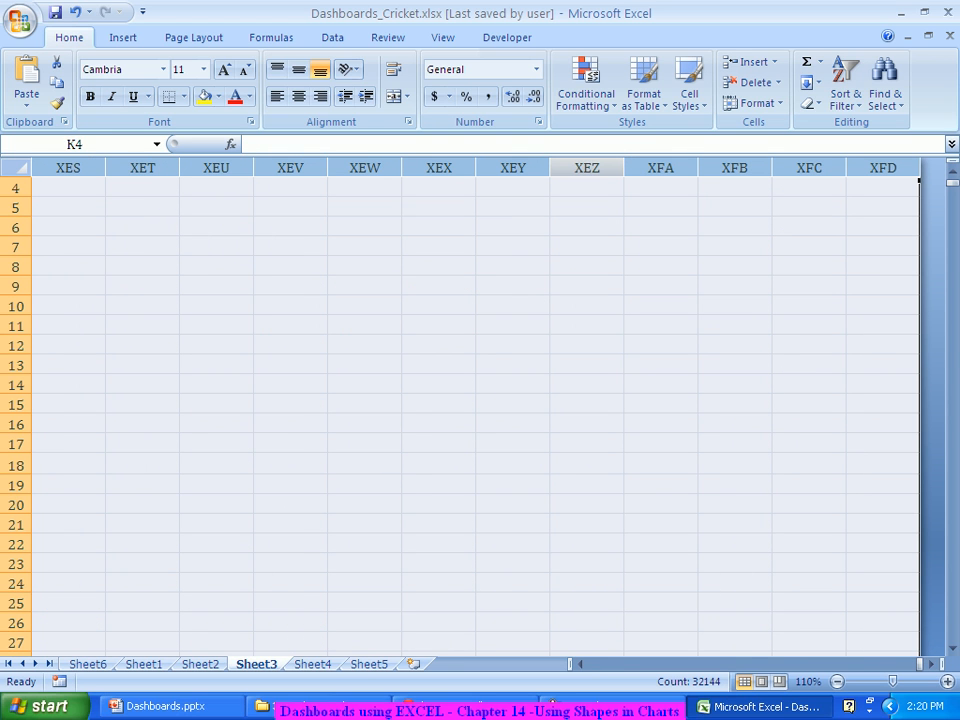
{"action": "right_click", "coordinate": [584, 168]}
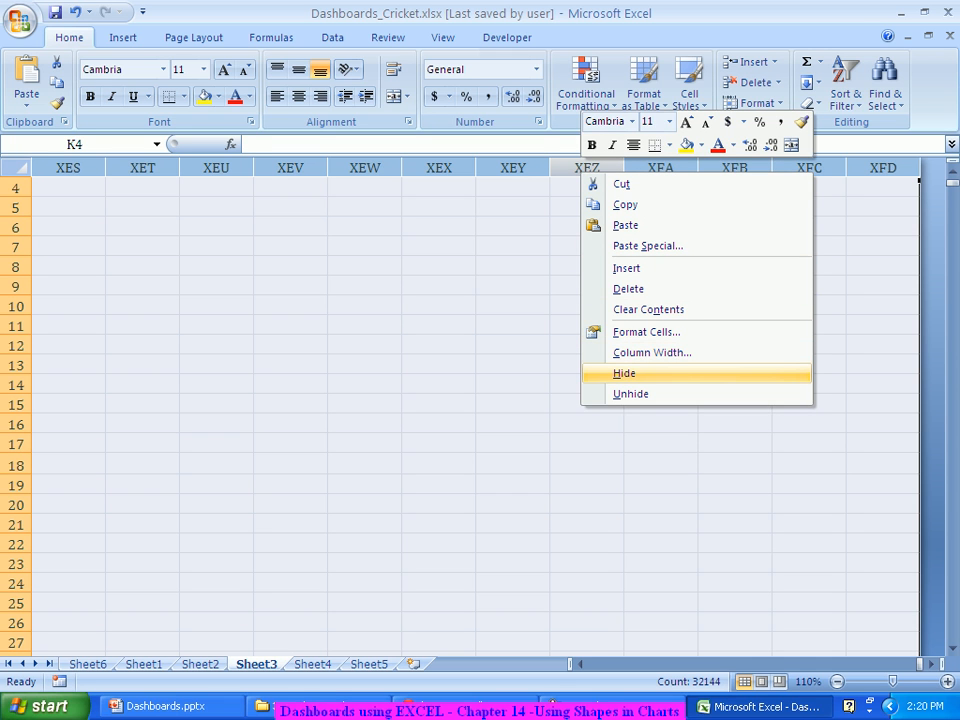
{"action": "left_click", "coordinate": [624, 373]}
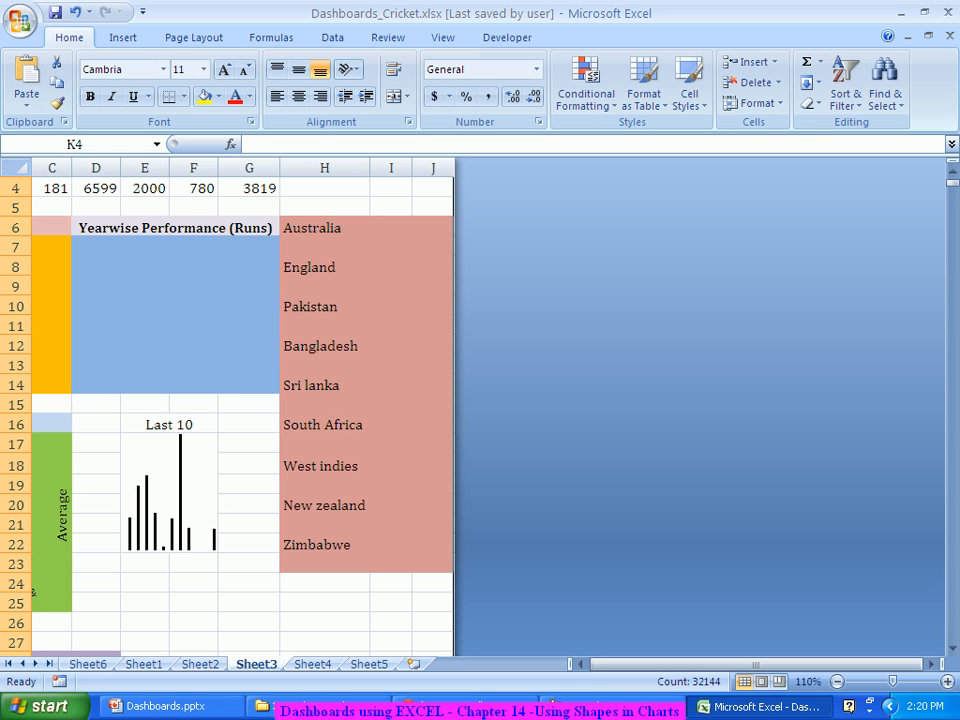
Examine how the dashboard's charts and tables display down the sheet with the helper columns hidden
{"action": "mouse_move", "coordinate": [626, 664]}
{"action": "left_mouse_down"}
{"action": "mouse_move", "coordinate": [636, 664]}
{"action": "mouse_move", "coordinate": [612, 664]}
{"action": "left_mouse_up"}
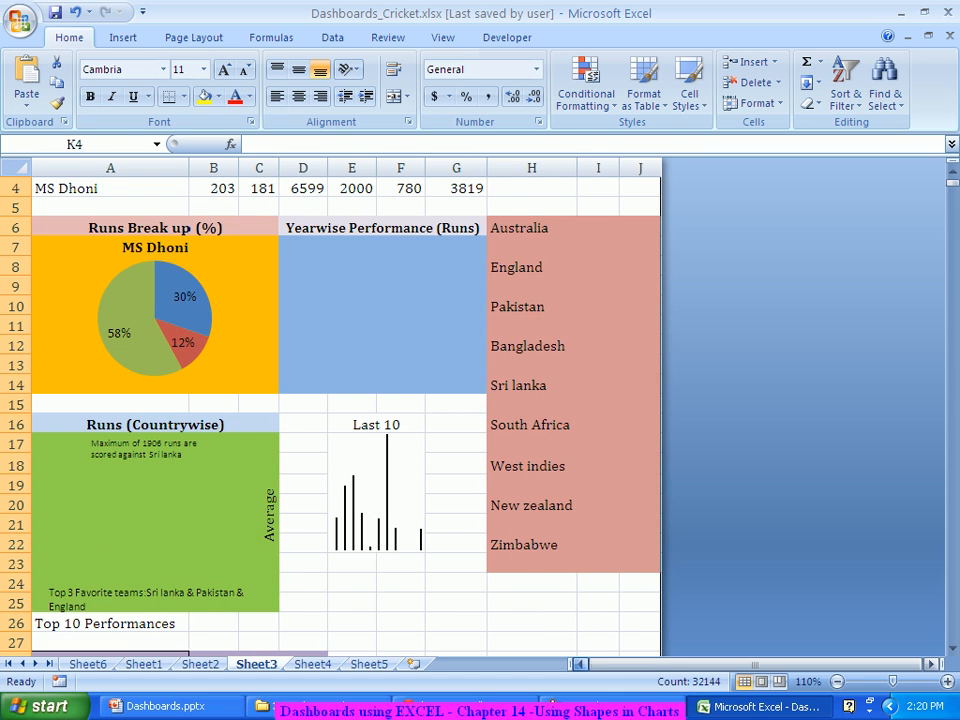
{"action": "scroll", "coordinate": [330, 400], "scroll_direction": "down", "scroll_amount": 4}
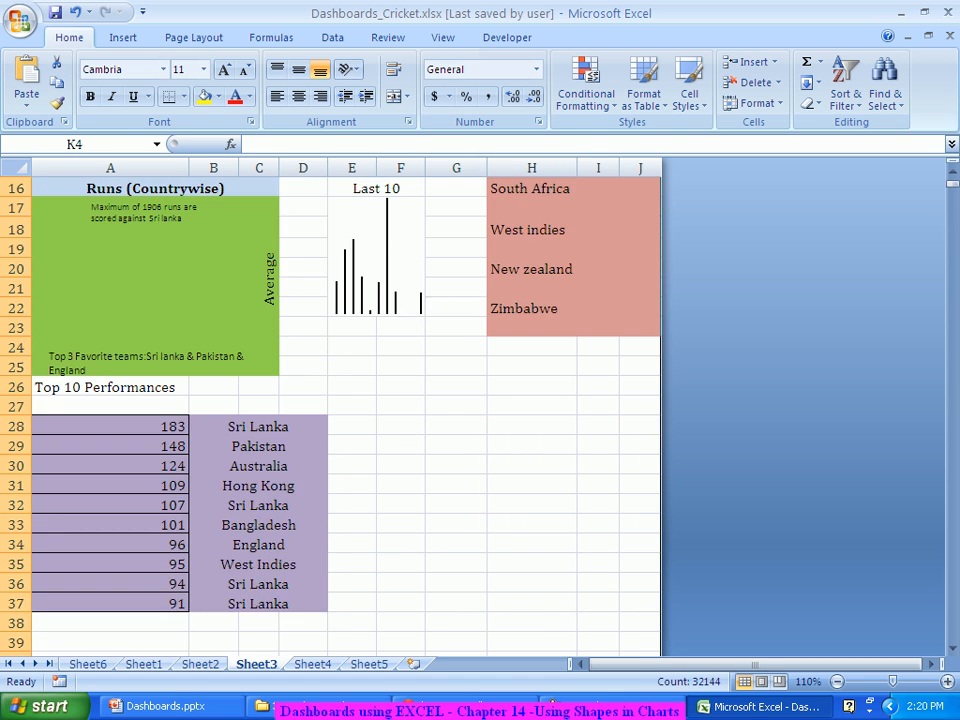
{"action": "scroll", "coordinate": [330, 400], "scroll_direction": "down", "scroll_amount": 6}
{"action": "scroll", "coordinate": [330, 400], "scroll_direction": "up", "scroll_amount": 1}
{"action": "scroll", "coordinate": [330, 400], "scroll_direction": "up", "scroll_amount": 8}
{"action": "scroll", "coordinate": [330, 400], "scroll_direction": "down", "scroll_amount": 7}
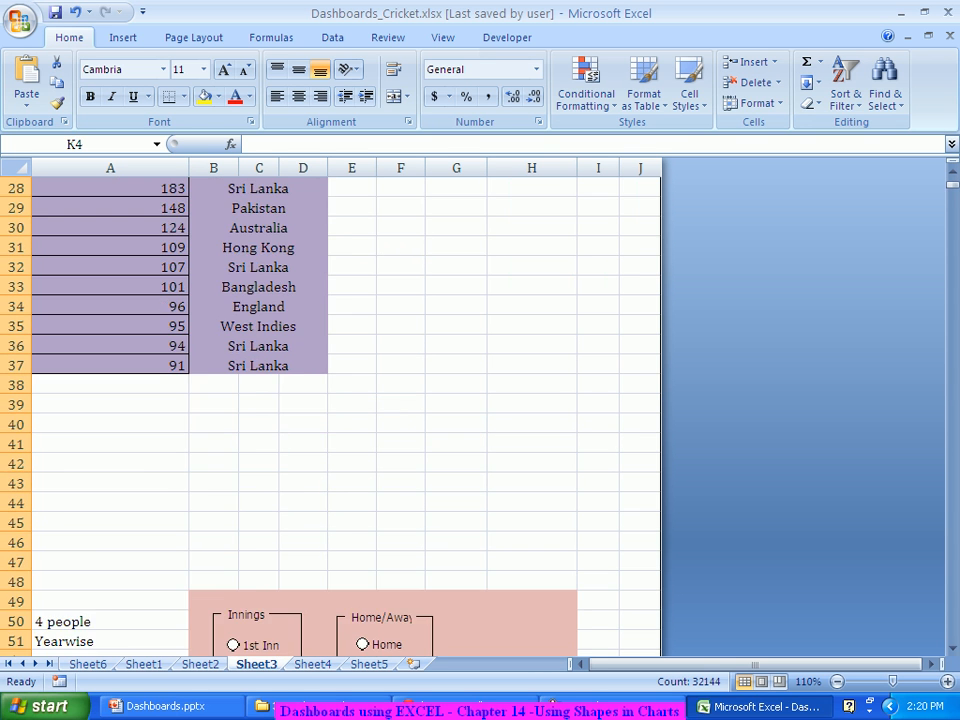
{"action": "scroll", "coordinate": [330, 400], "scroll_direction": "up", "scroll_amount": 9}
{"action": "scroll", "coordinate": [330, 400], "scroll_direction": "down", "scroll_amount": 17}
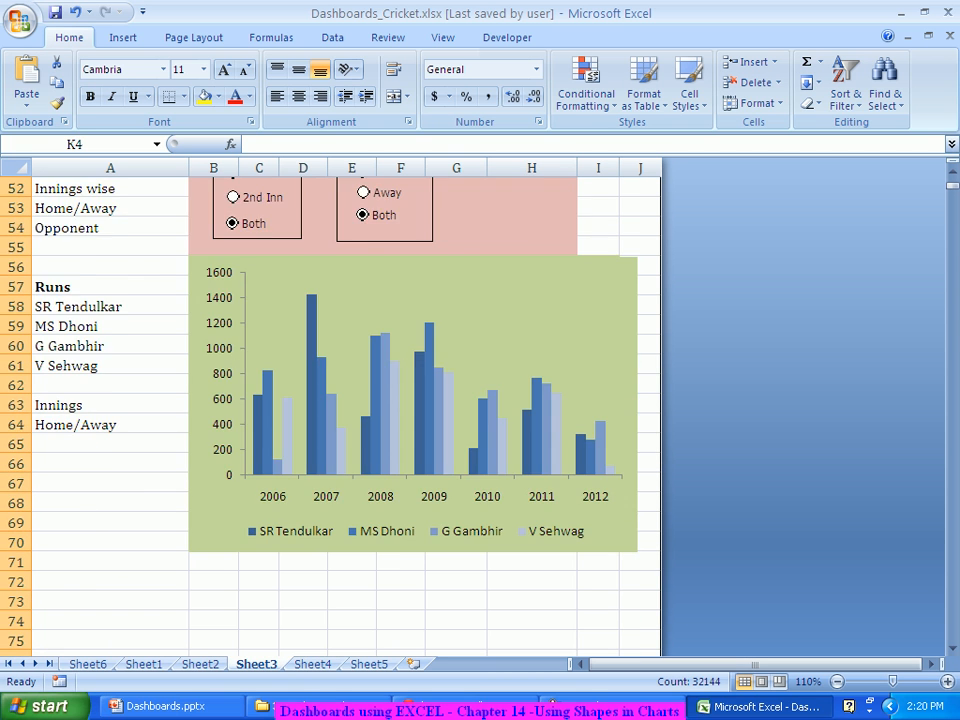
{"action": "scroll", "coordinate": [330, 400], "scroll_direction": "down", "scroll_amount": 11}
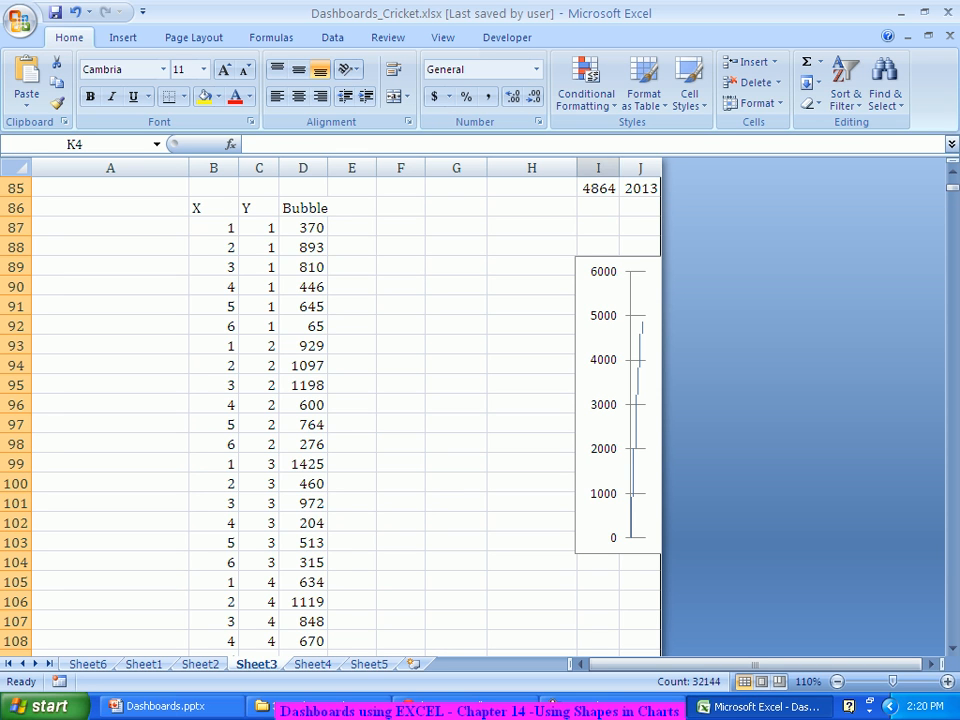
Unhide the helper columns to the right of column J
{"action": "left_click_drag", "start_coordinate": [640, 168], "coordinate": [674, 168]}
{"action": "right_click", "coordinate": [641, 170]}
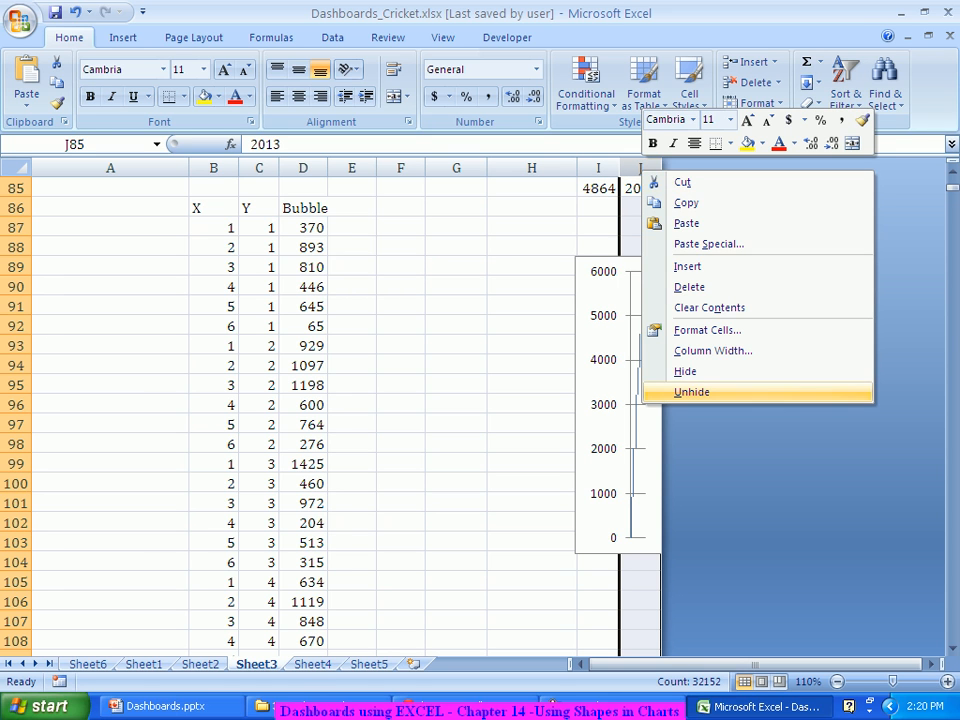
{"action": "left_click", "coordinate": [691, 392]}
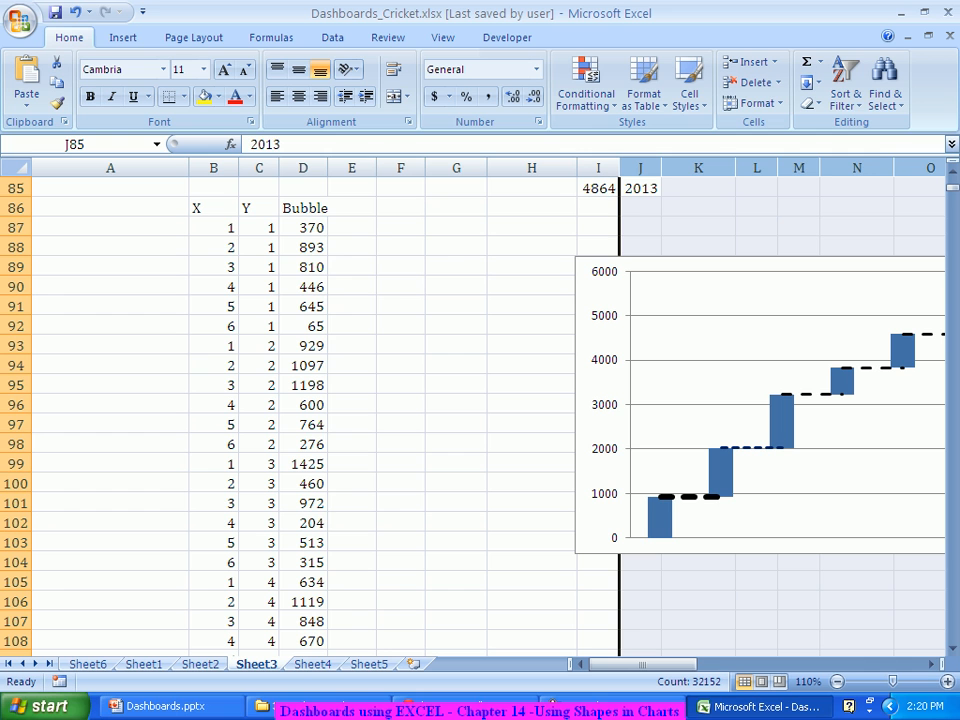
{"action": "left_click", "coordinate": [756, 207]}
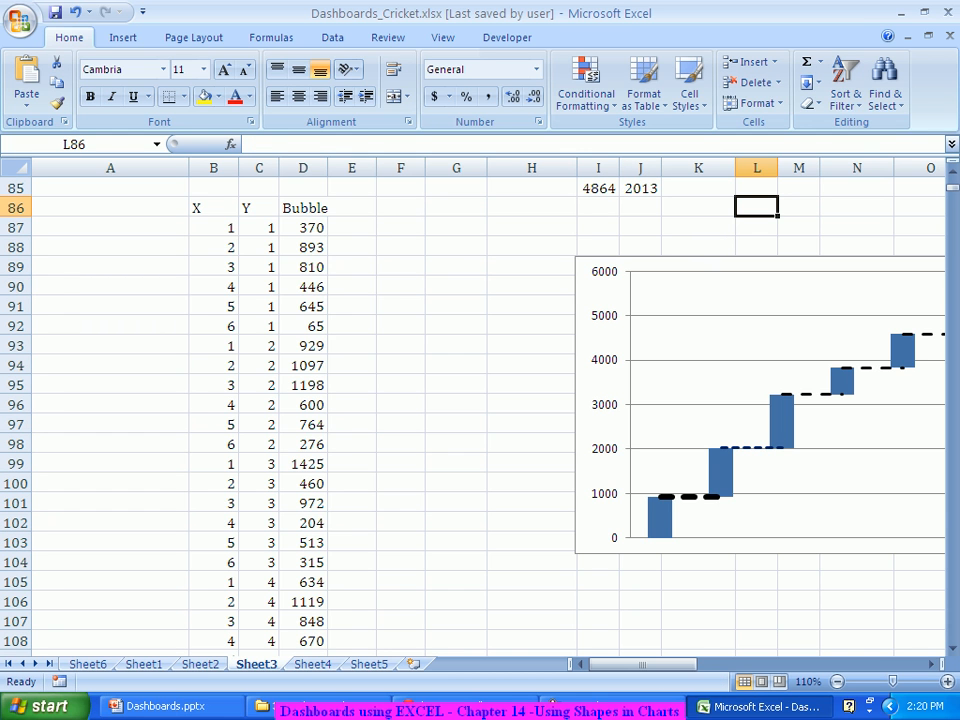
Look over the dashboard's charts and helper tables up and down the sheet with all columns shown
{"action": "mouse_move", "coordinate": [641, 664]}
{"action": "left_mouse_down"}
{"action": "mouse_move", "coordinate": [870, 664]}
{"action": "mouse_move", "coordinate": [640, 664]}
{"action": "left_mouse_up"}
{"action": "scroll", "coordinate": [488, 420], "scroll_direction": "up", "scroll_amount": 3}
{"action": "scroll", "coordinate": [488, 420], "scroll_direction": "down", "scroll_amount": 3}
{"action": "scroll", "coordinate": [488, 420], "scroll_direction": "down", "scroll_amount": 4}
{"action": "scroll", "coordinate": [488, 420], "scroll_direction": "up", "scroll_amount": 11}
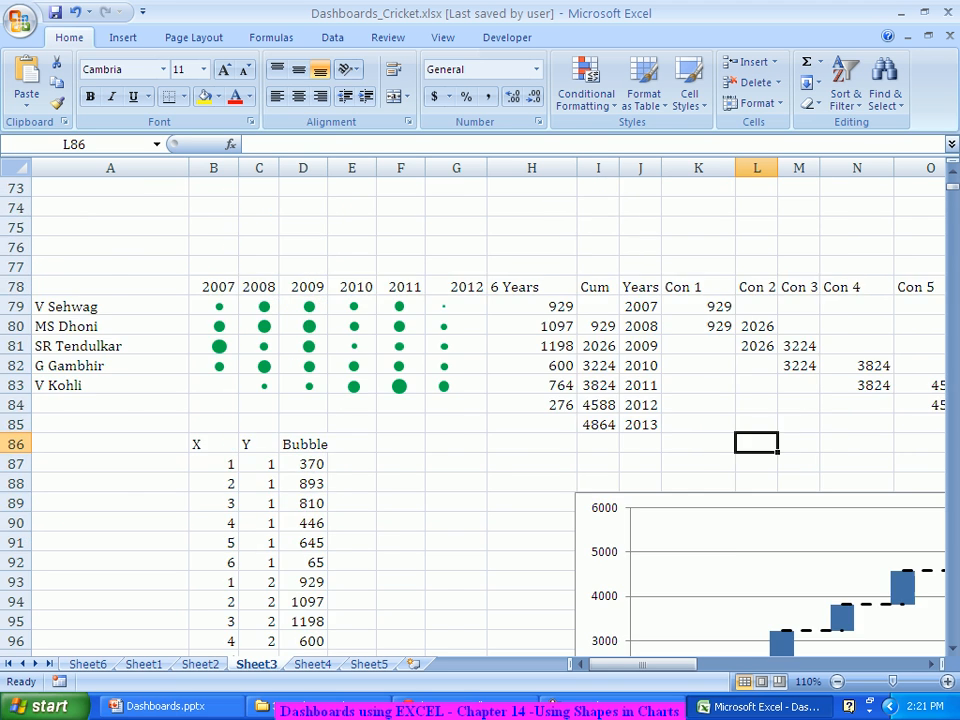
{"action": "scroll", "coordinate": [488, 420], "scroll_direction": "up", "scroll_amount": 15}
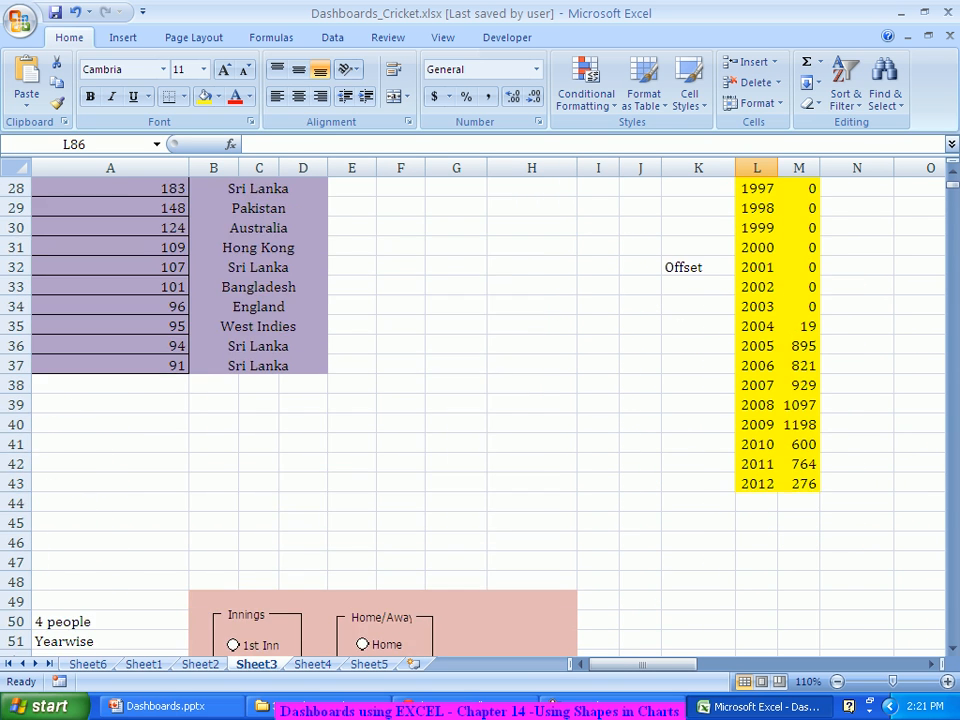
{"action": "scroll", "coordinate": [488, 420], "scroll_direction": "up", "scroll_amount": 6}
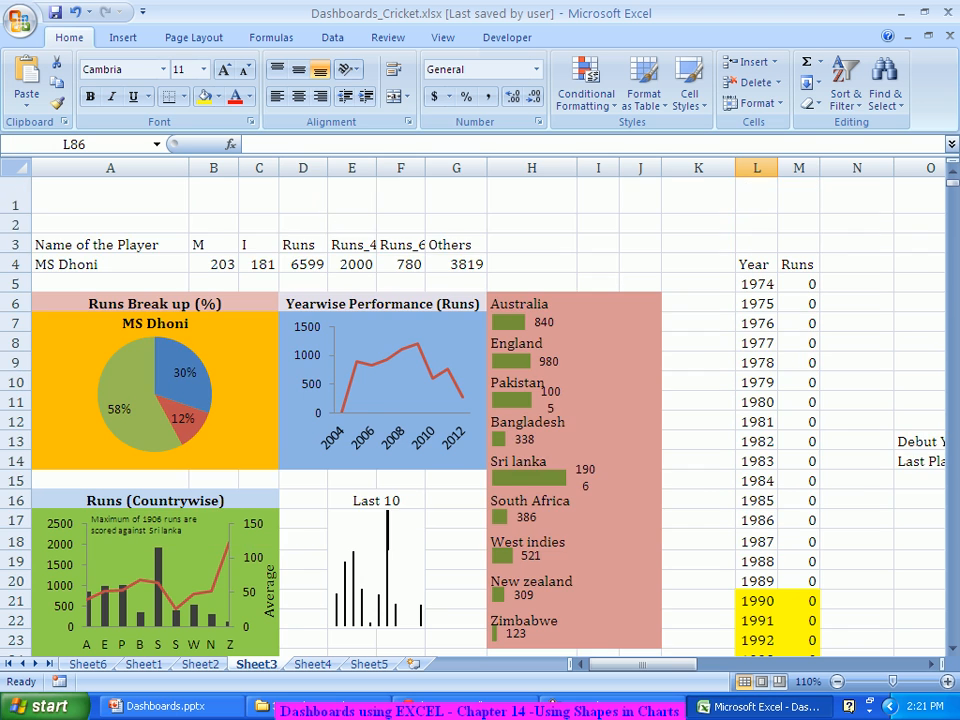
{"action": "scroll", "coordinate": [488, 420], "scroll_direction": "down", "scroll_amount": 1}
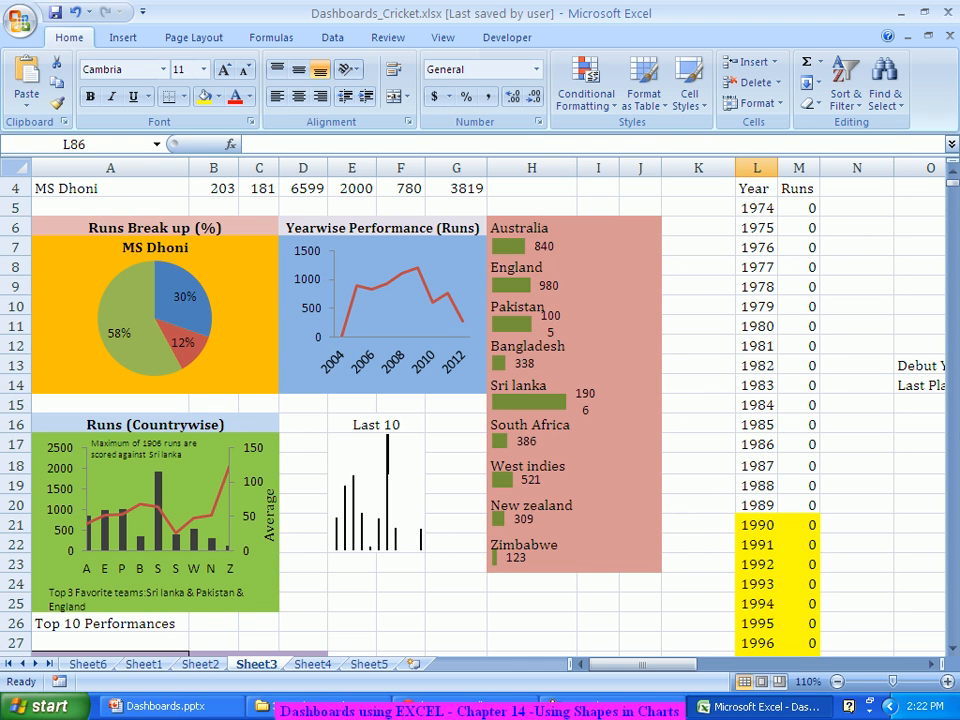
Add a New Runs heading in cell AD4, beside the Abbreviation column of the country table
{"action": "left_click_drag", "start_coordinate": [600, 664], "coordinate": [683, 664]}
{"action": "left_click", "coordinate": [719, 188]}
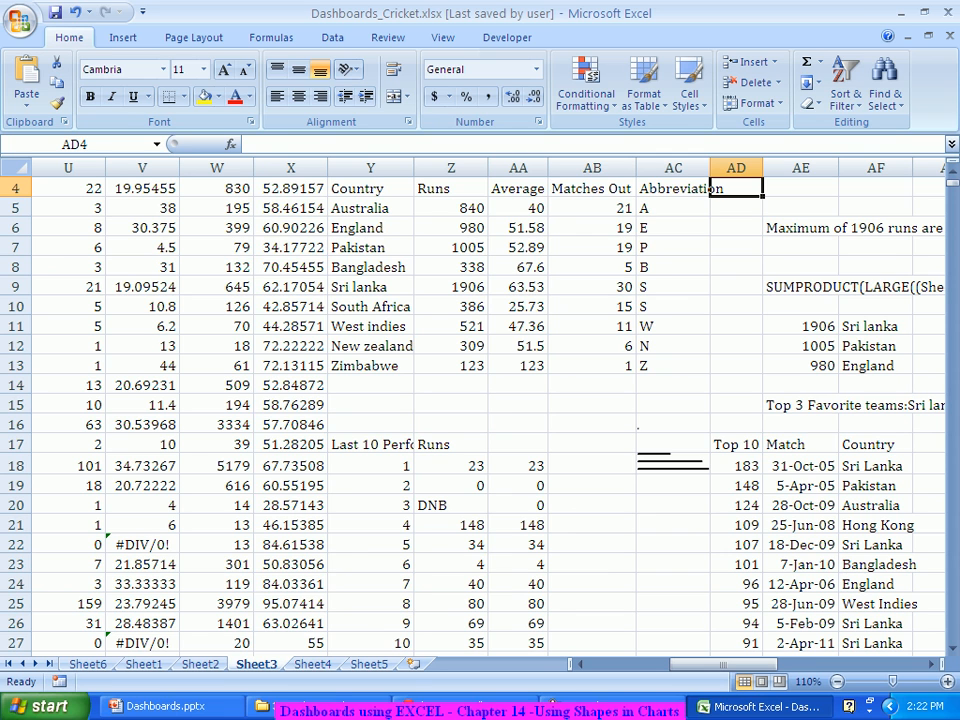
{"action": "type", "text": "New"}
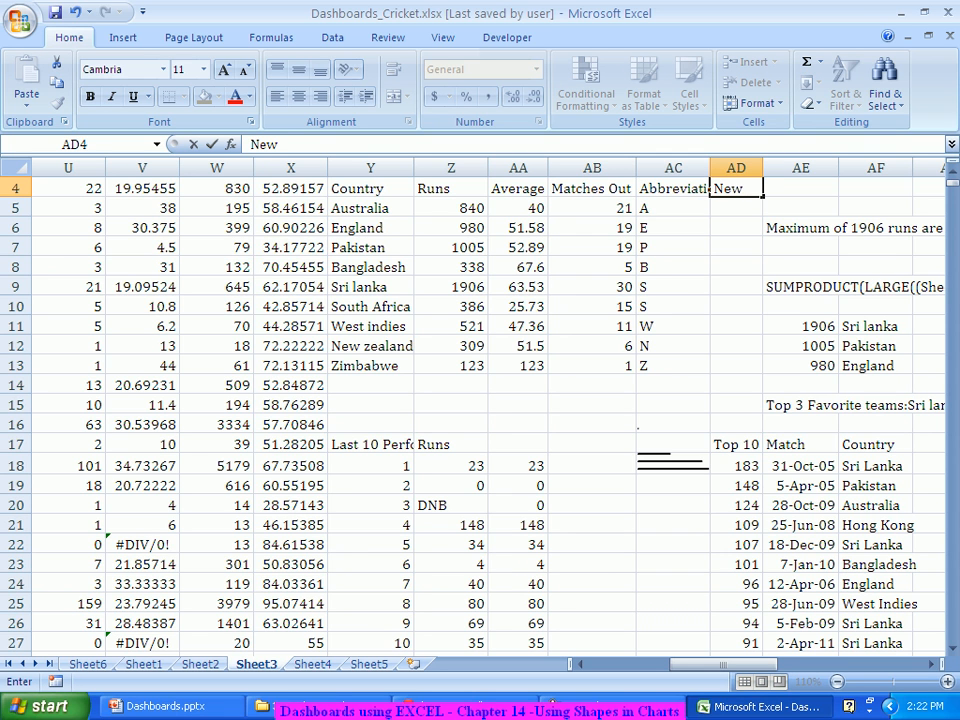
{"action": "type", "text": " Runs"}
{"action": "key", "text": "Return"}
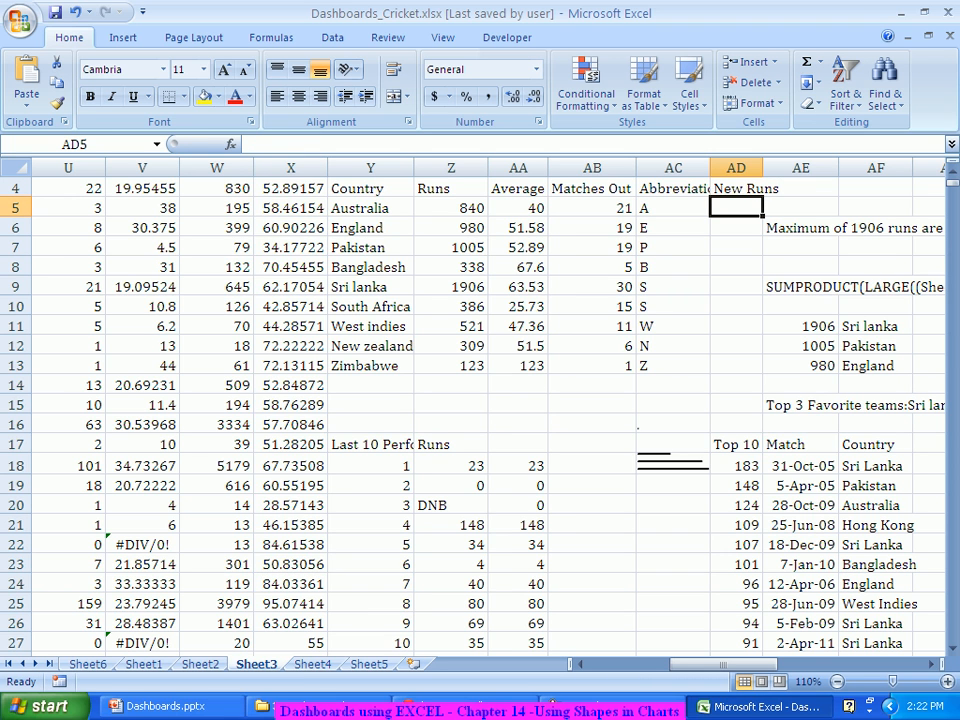
Enter =IF(Z5>=LARGE($Z$5:$Z$13,3),Z5,"") in AD5 to keep only runs ranking in the top three
{"action": "type", "text": "=IF("}
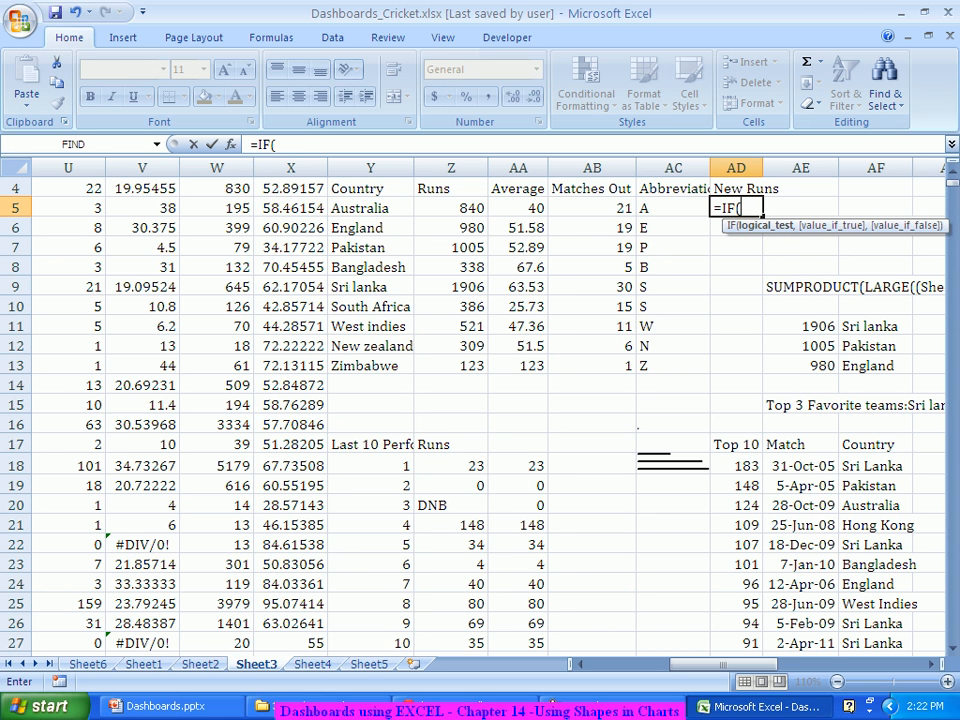
{"action": "left_click", "coordinate": [451, 208]}
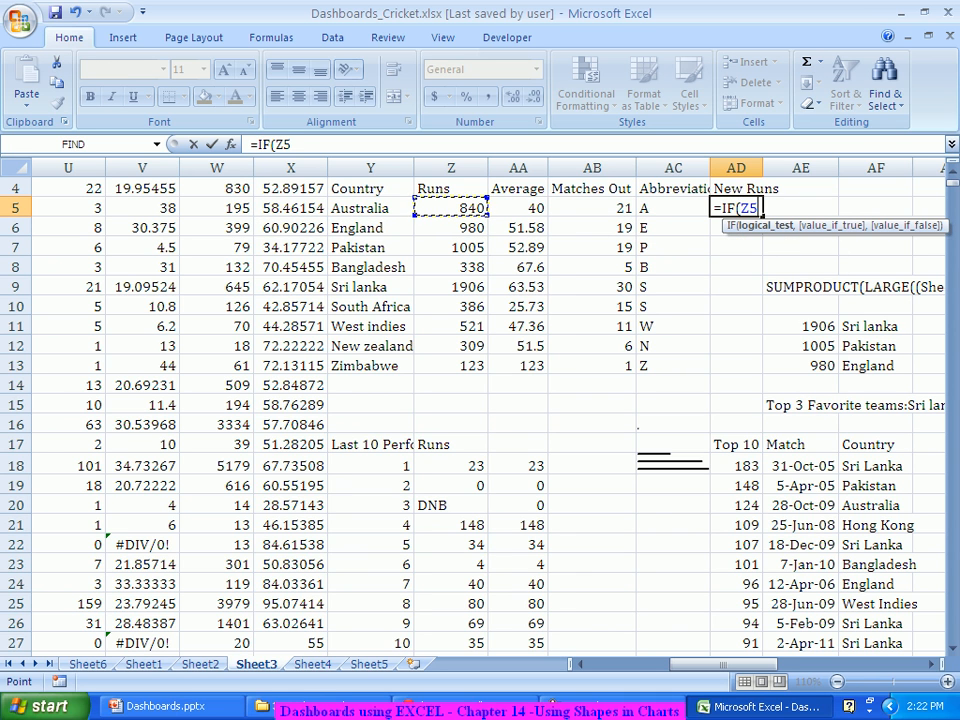
{"action": "type", "text": ">="}
{"action": "type", "text": "larg"}
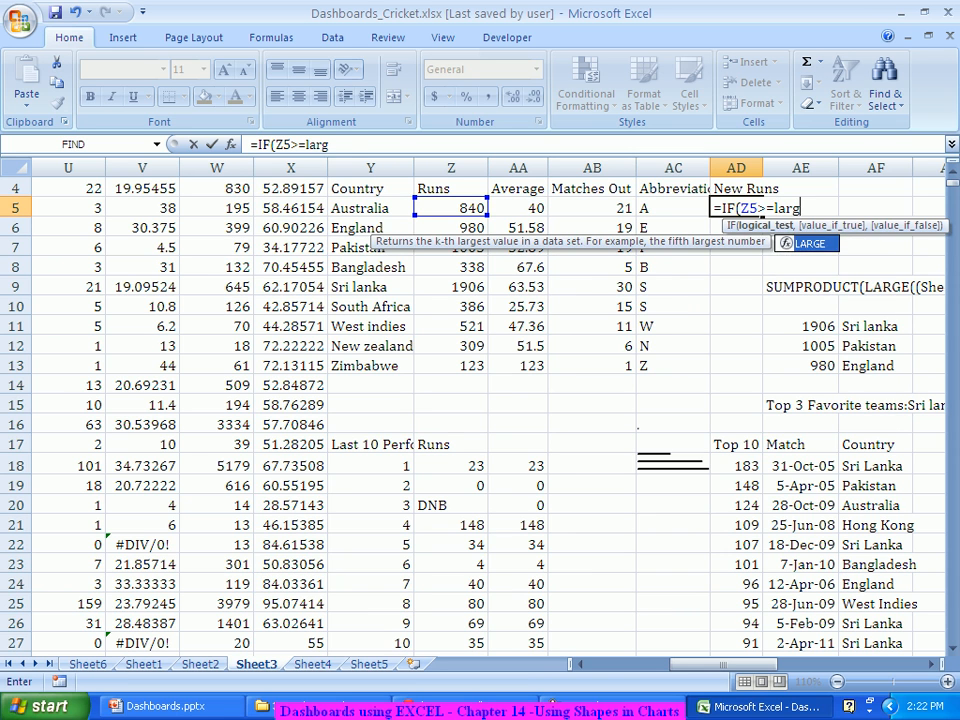
{"action": "key", "text": "Tab"}
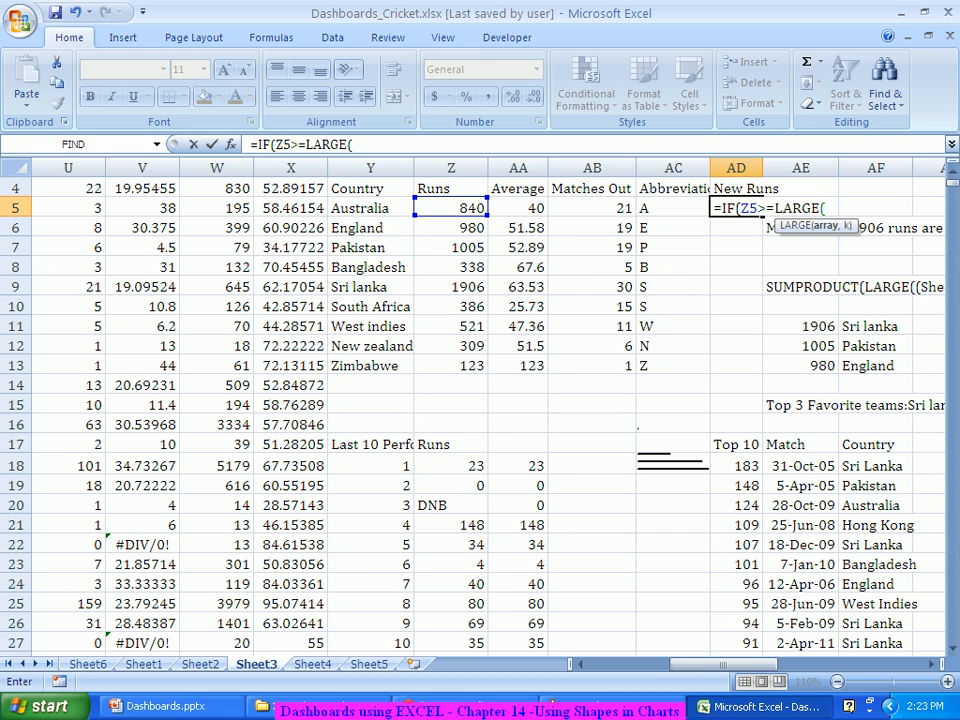
{"action": "left_click_drag", "start_coordinate": [450, 208], "coordinate": [470, 366]}
{"action": "key", "text": "F4"}
{"action": "type", "text": ",3)"}
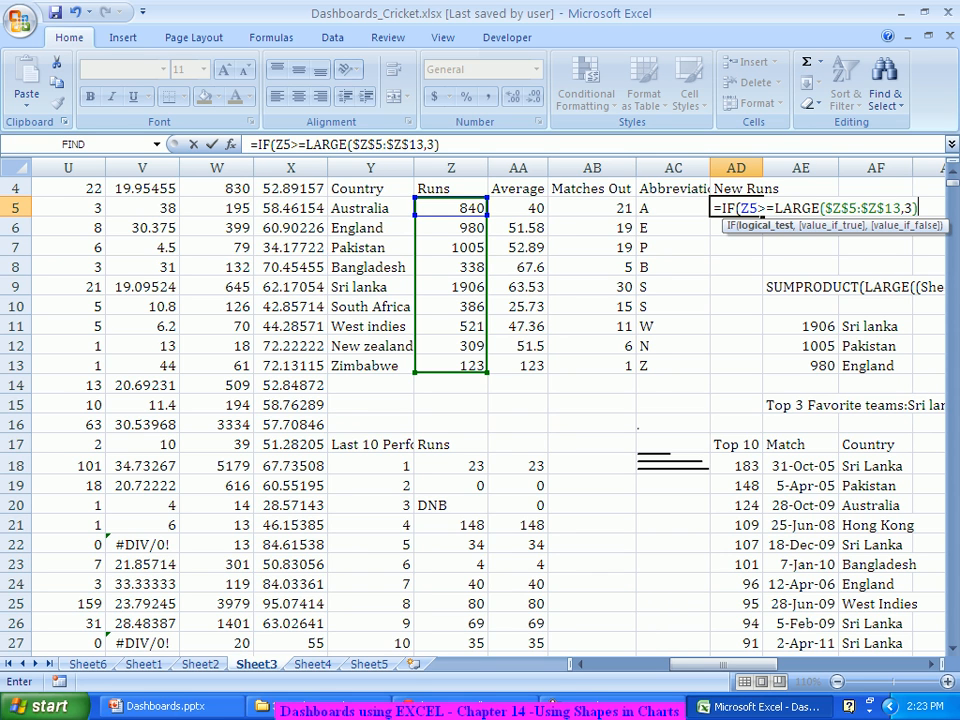
{"action": "type", "text": ","}
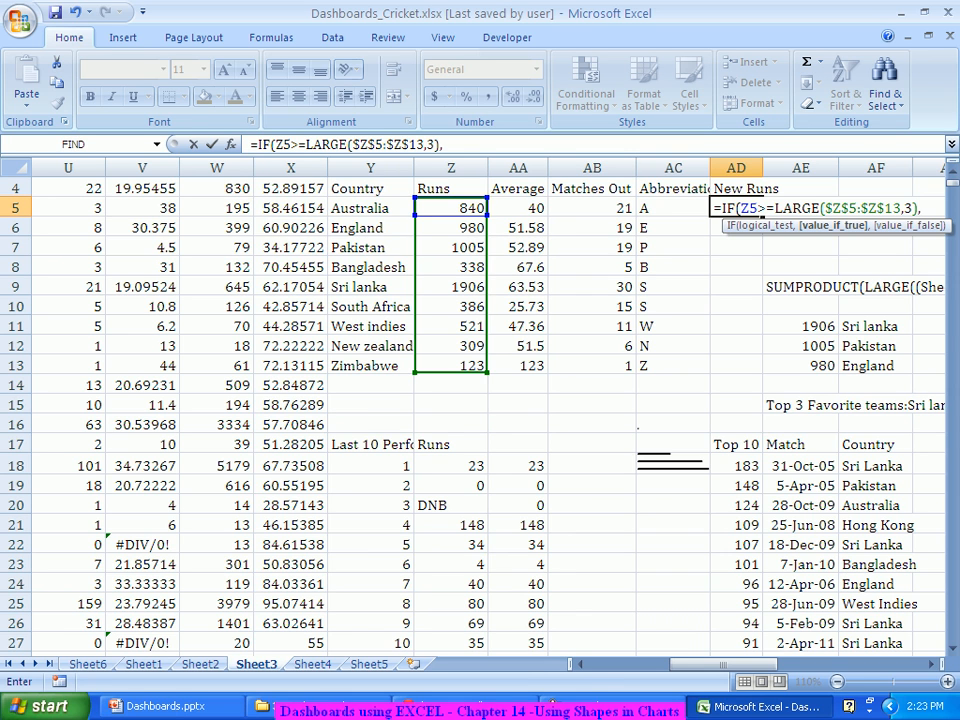
{"action": "left_click", "coordinate": [451, 208]}
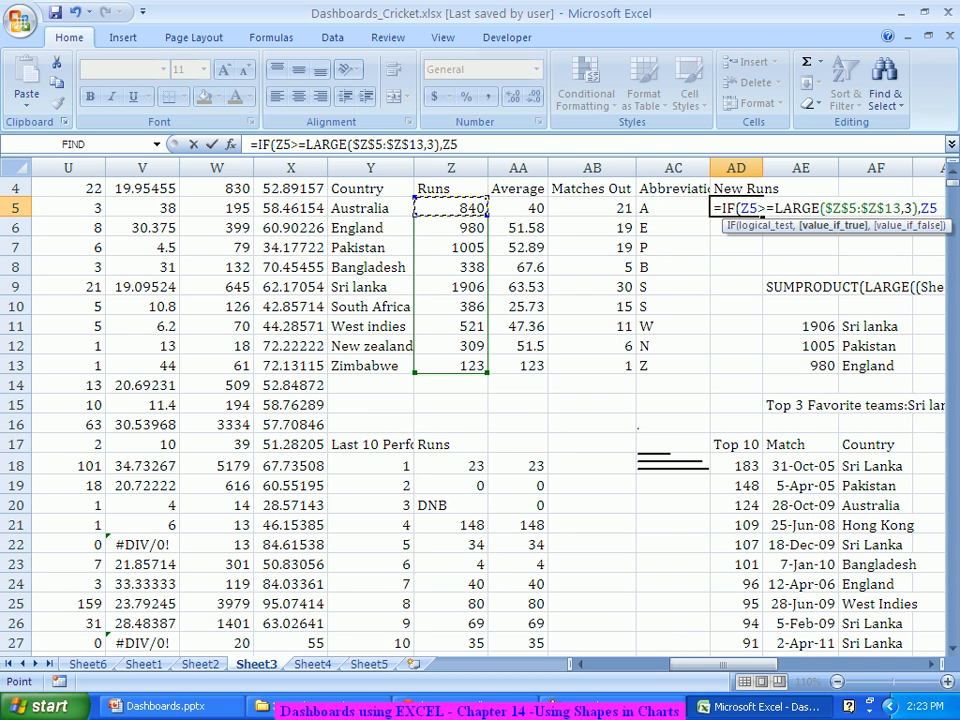
{"action": "type", "text": ","}
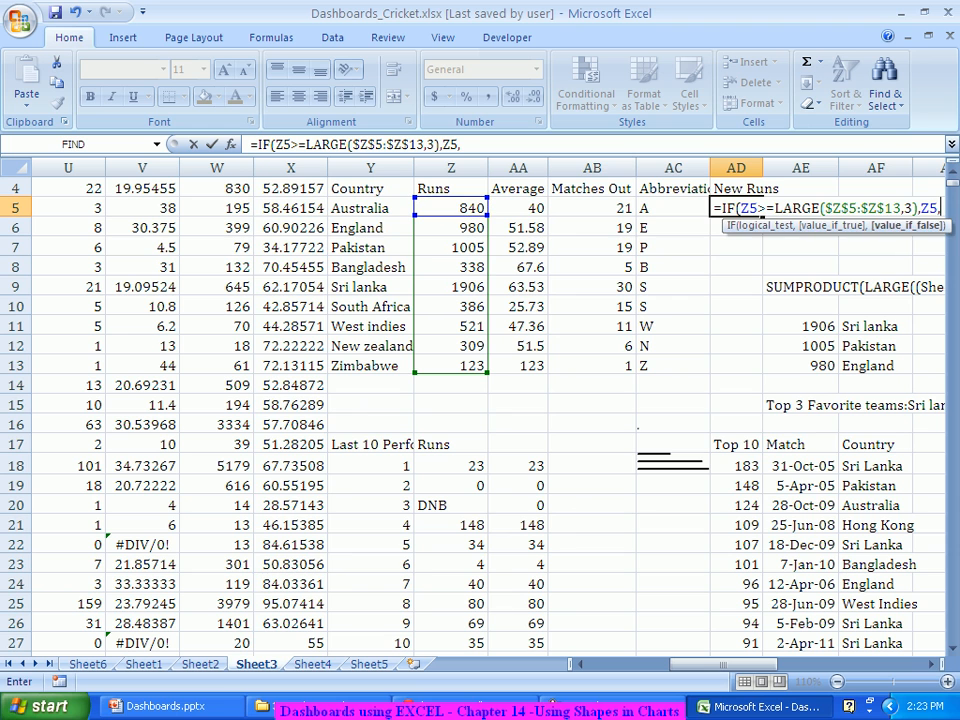
{"action": "type", "text": "\"\")"}
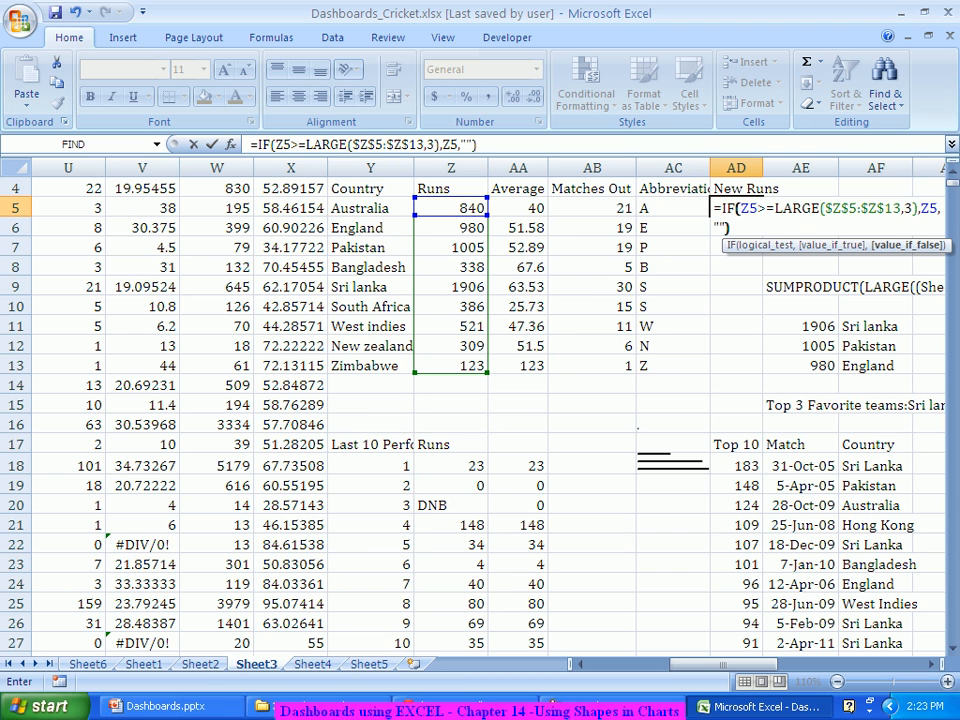
{"action": "key", "text": "Return"}
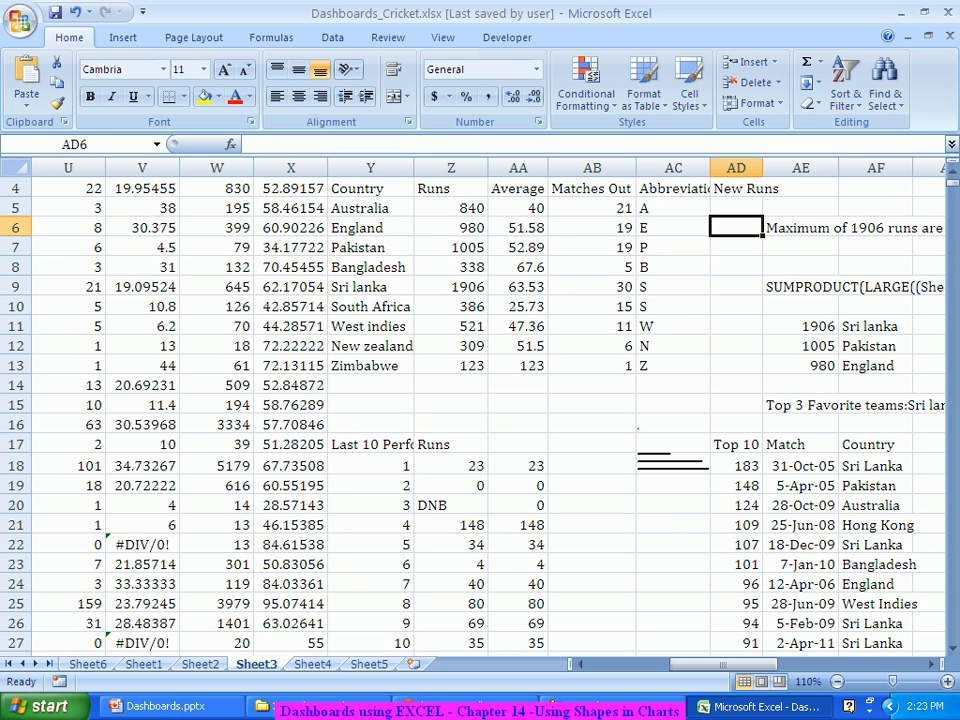
Fill the New Runs formula from AD5 down to AD13 for all the listed countries
{"action": "left_click", "coordinate": [736, 208]}
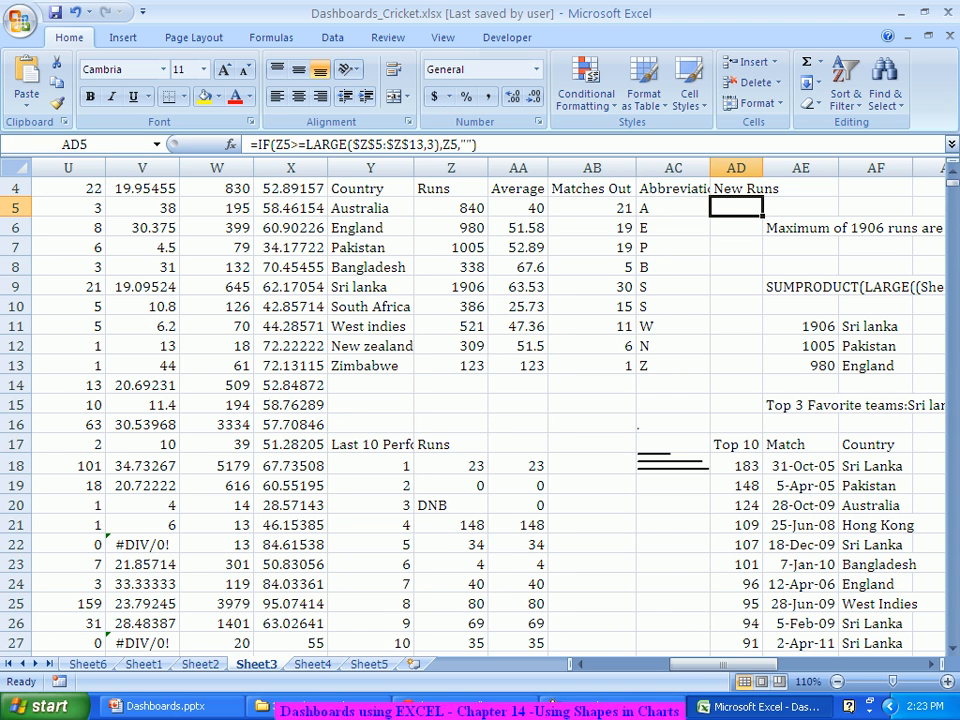
{"action": "double_click", "coordinate": [762, 216]}
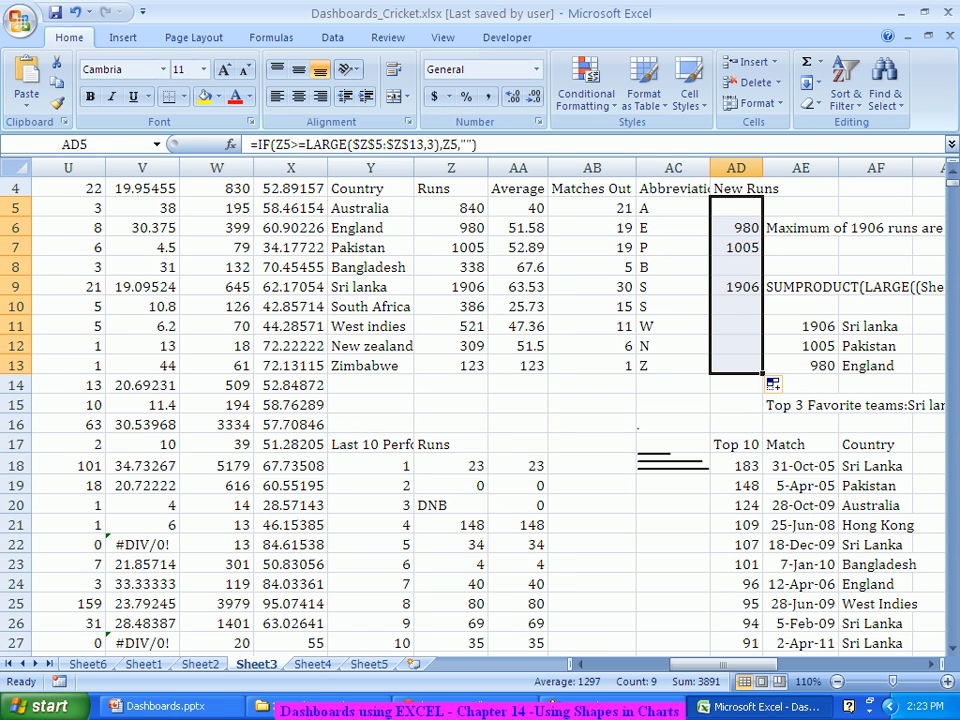
{"action": "left_click_drag", "start_coordinate": [723, 664], "coordinate": [640, 664]}
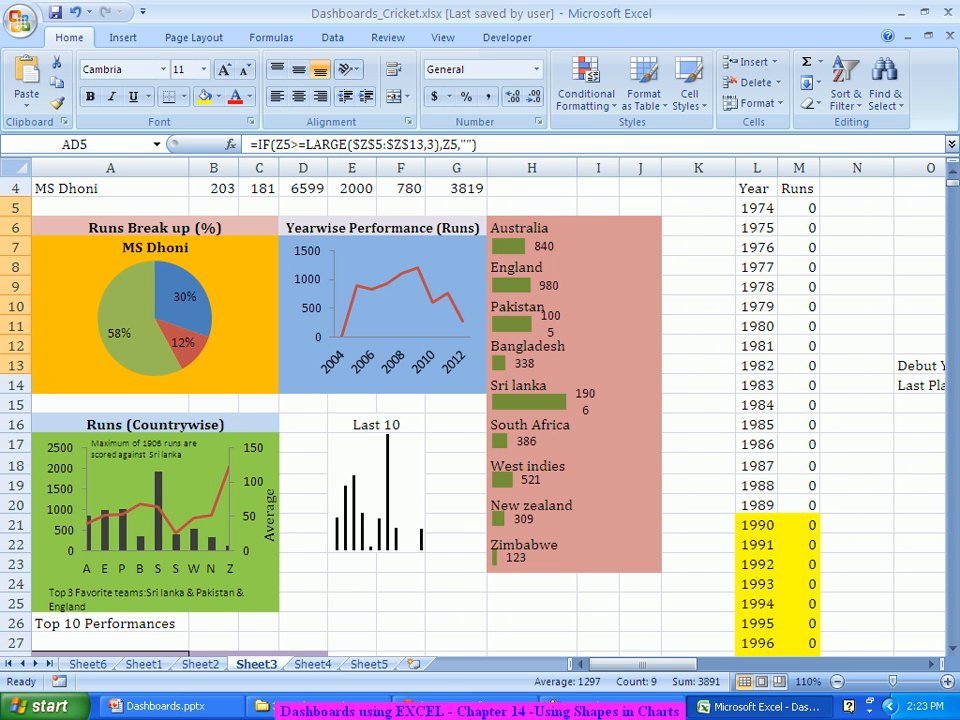
{"action": "left_click_drag", "start_coordinate": [640, 664], "coordinate": [716, 664]}
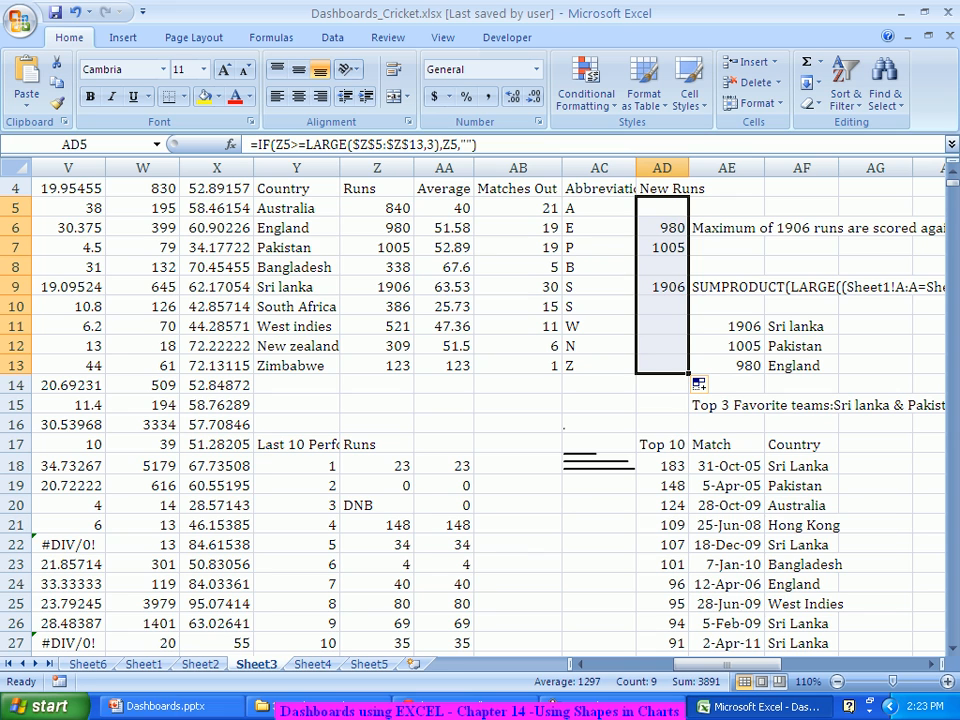
Add a data series named New Runs with values from Sheet3 AD5:AD13 to the Runs (Countrywise) chart
{"action": "left_click", "coordinate": [662, 208]}
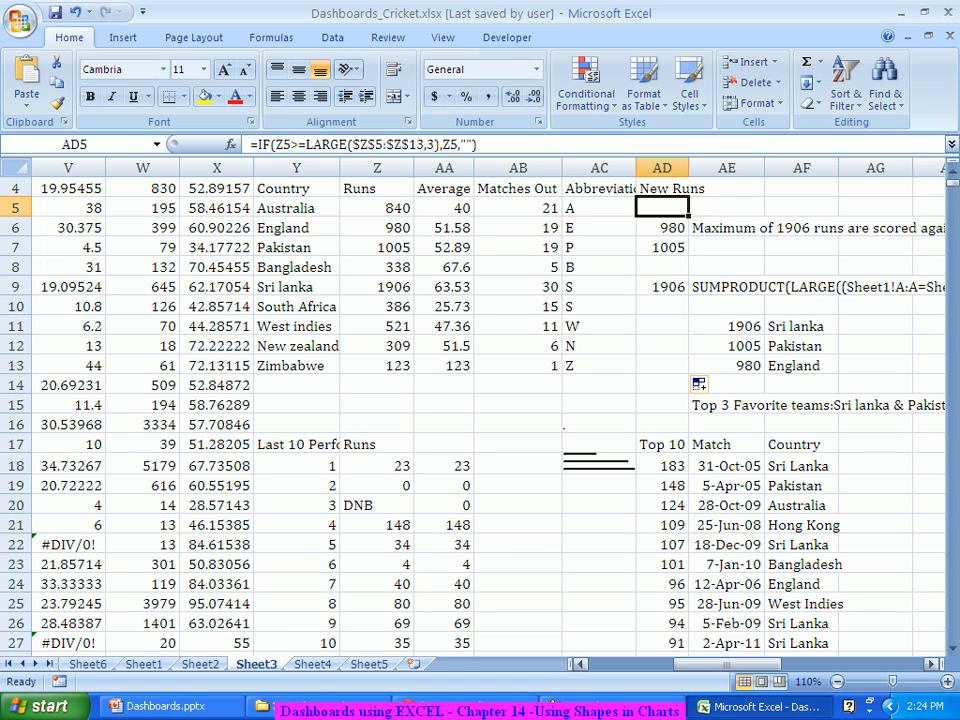
{"action": "left_click_drag", "start_coordinate": [722, 664], "coordinate": [638, 664]}
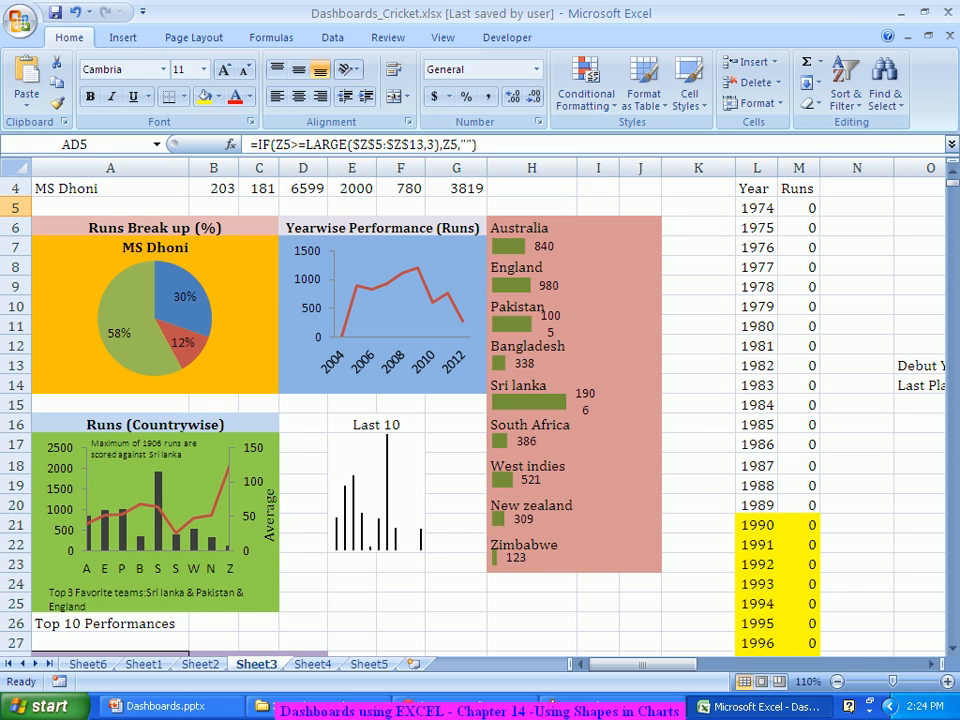
{"action": "right_click", "coordinate": [259, 590]}
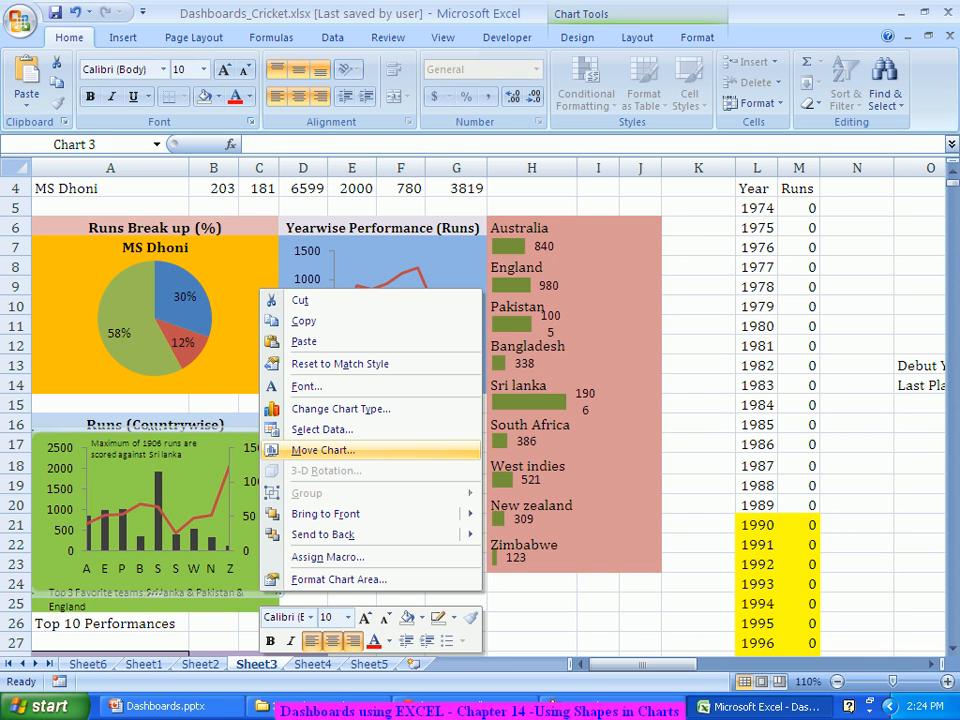
{"action": "left_click", "coordinate": [322, 429]}
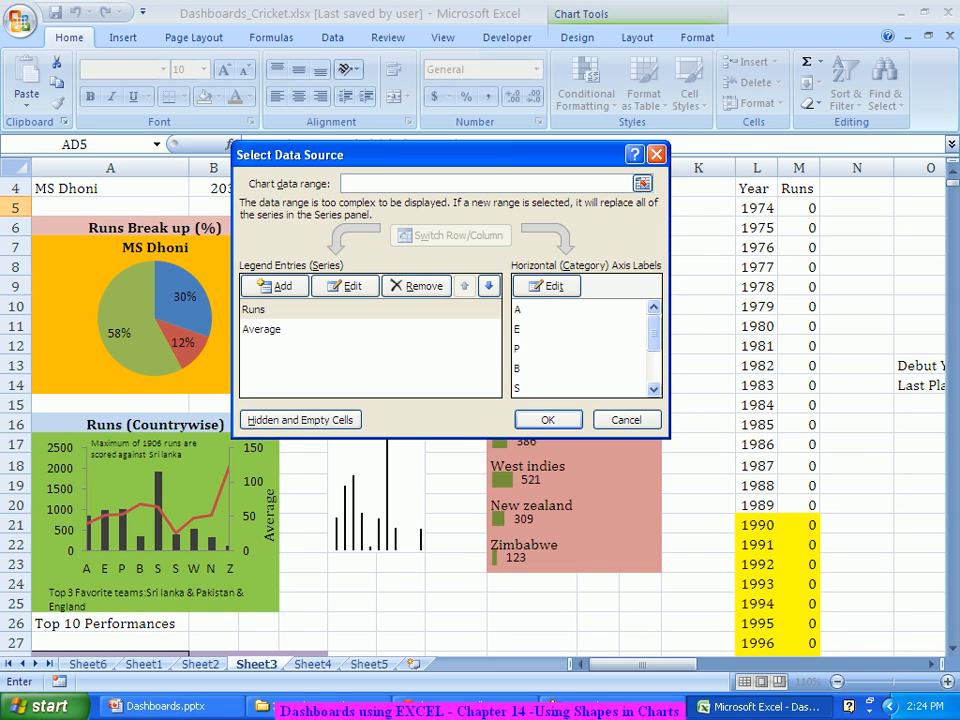
{"action": "left_click", "coordinate": [276, 286]}
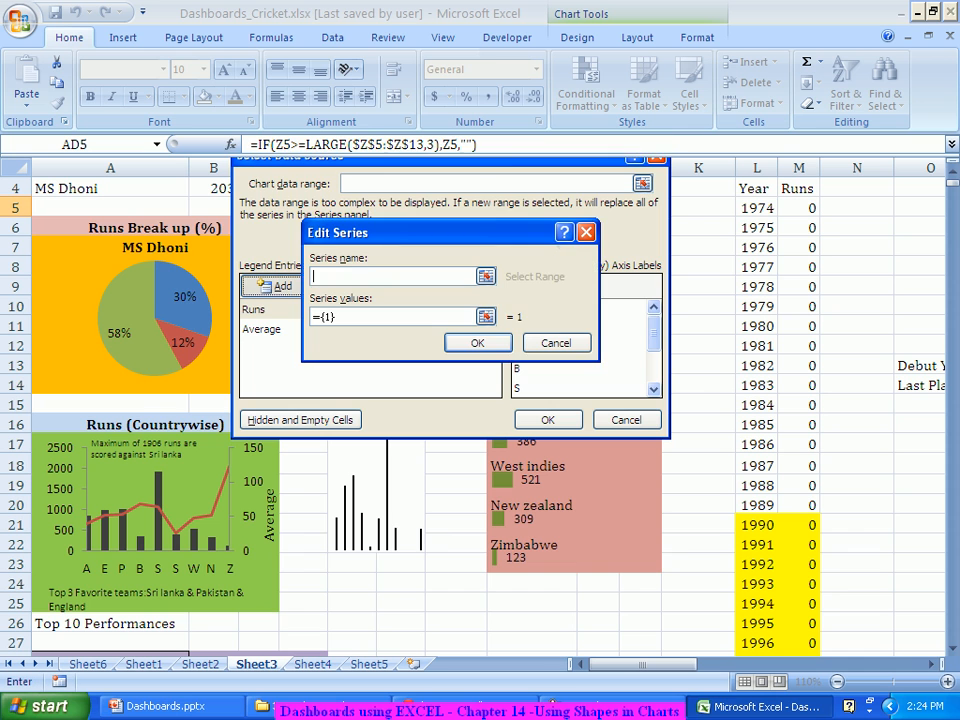
{"action": "left_click_drag", "start_coordinate": [644, 664], "coordinate": [658, 664]}
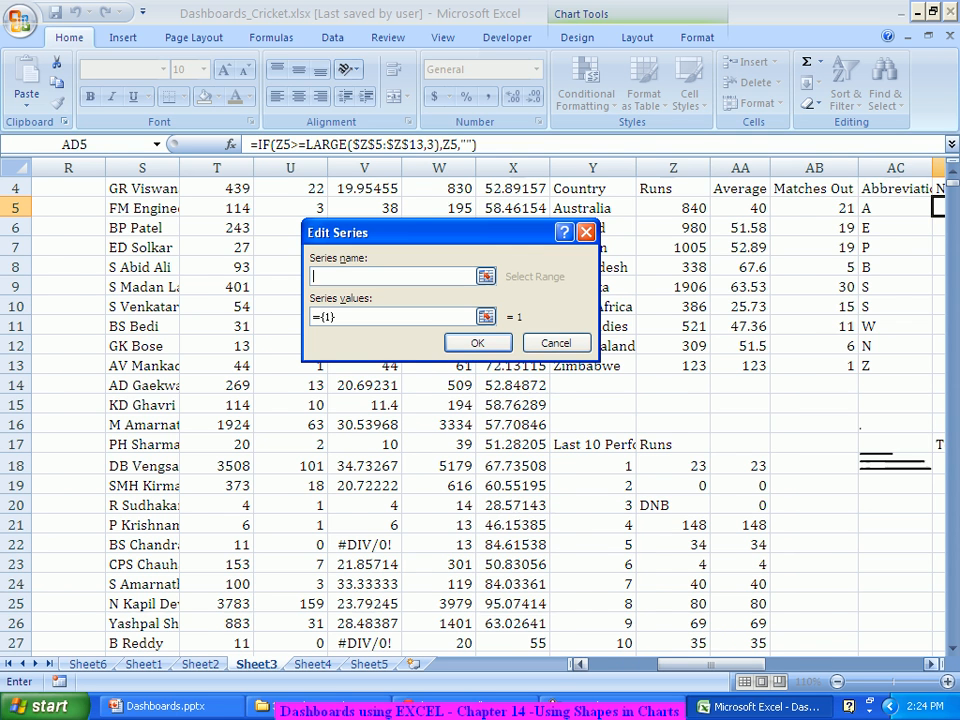
{"action": "left_click", "coordinate": [931, 664]}
{"action": "left_click", "coordinate": [931, 664]}
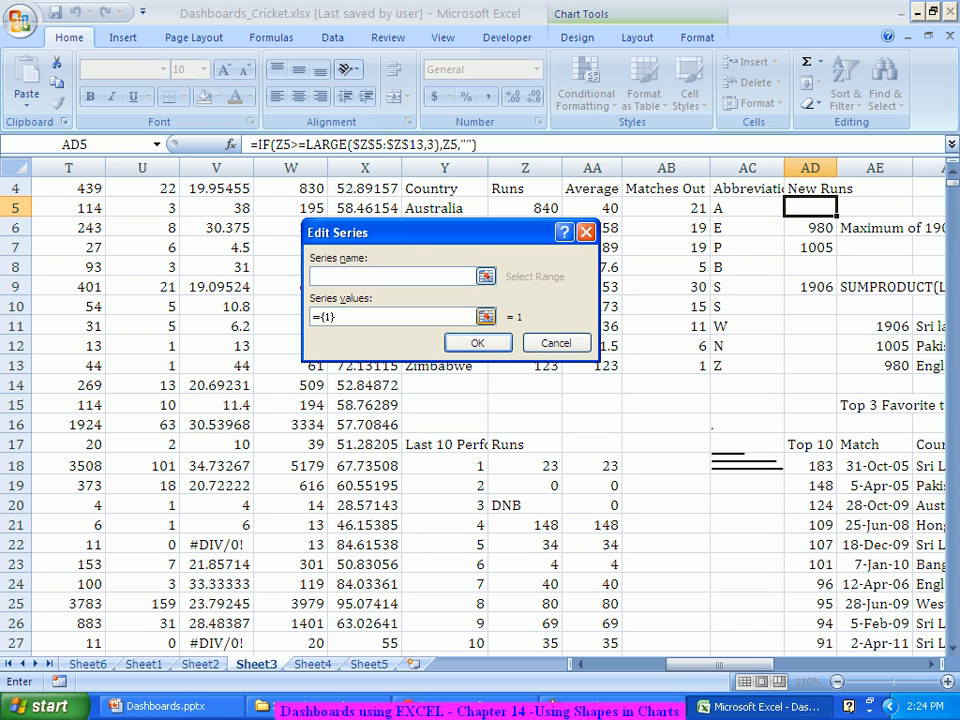
{"action": "type", "text": "New Runs"}
{"action": "key", "text": "Tab"}
{"action": "key", "text": "BackSpace"}
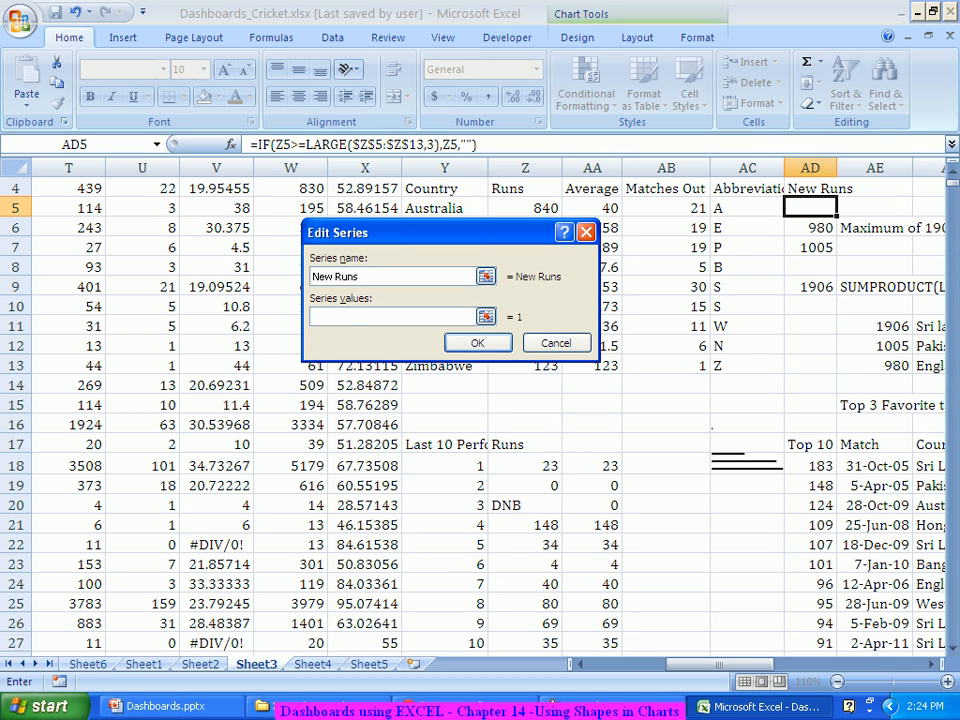
{"action": "left_click_drag", "start_coordinate": [810, 207], "coordinate": [810, 365]}
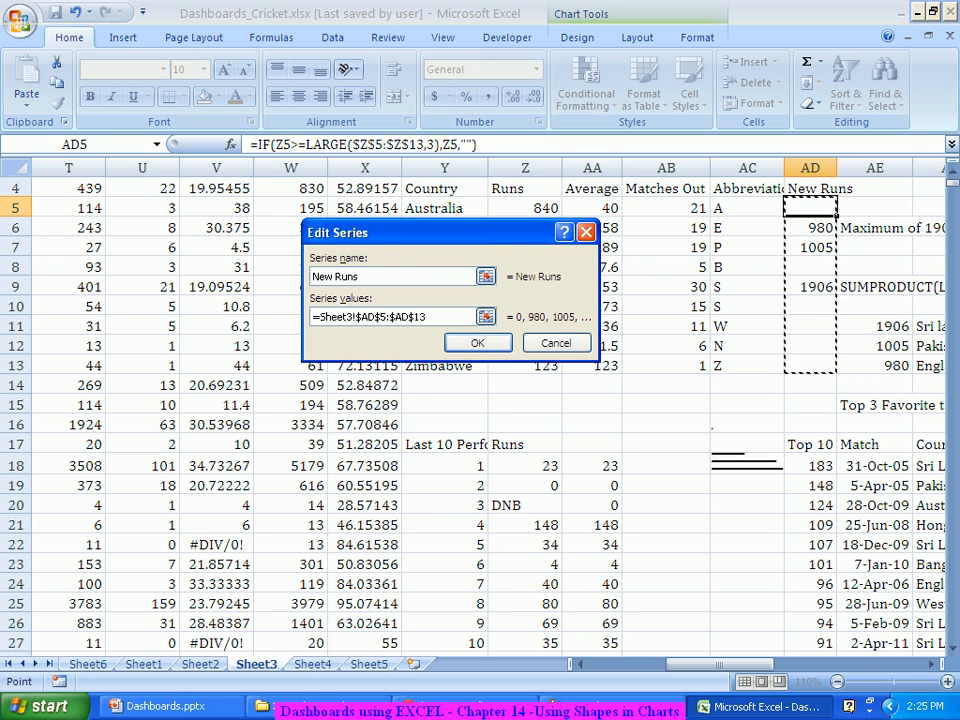
{"action": "key", "text": "Return"}
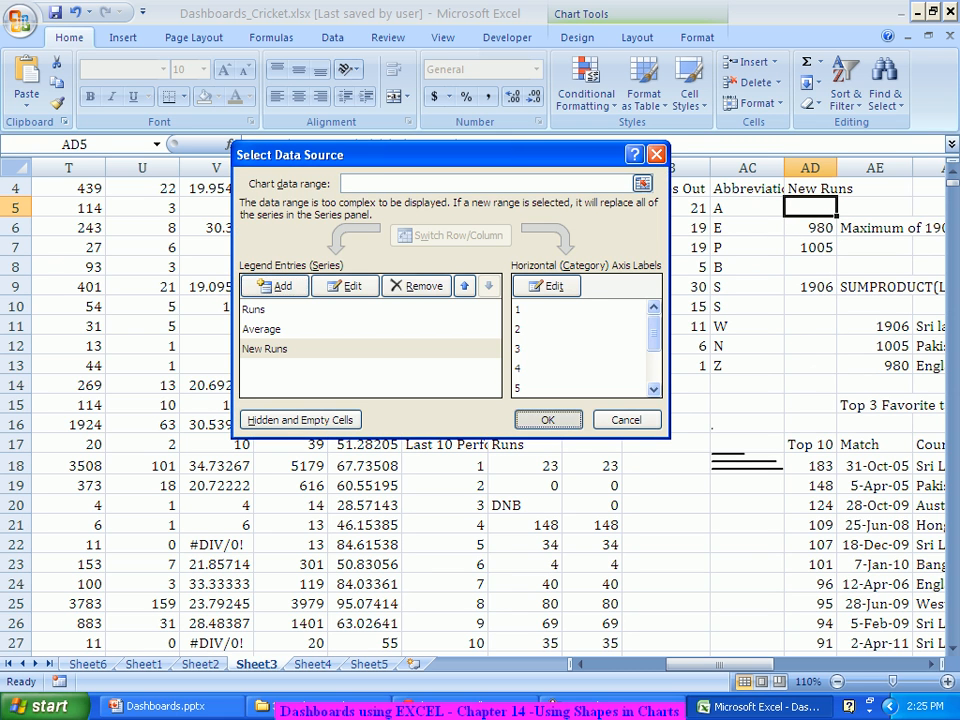
{"action": "key", "text": "Return"}
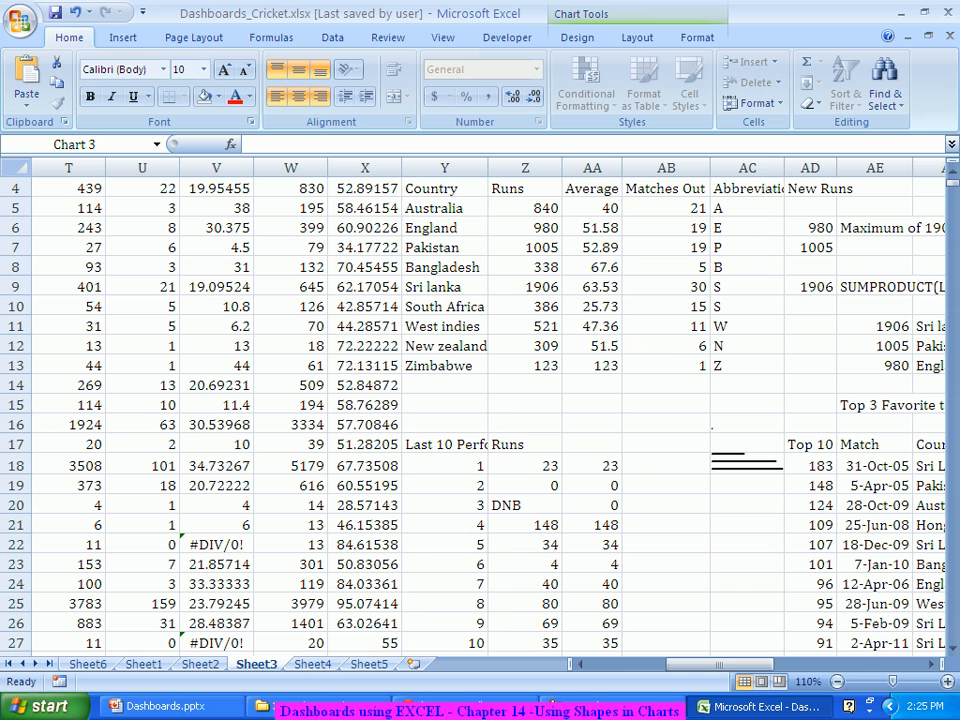
Change the New Runs series in the Runs (Countrywise) chart from a line to a clustered column
{"action": "left_click_drag", "start_coordinate": [718, 664], "coordinate": [642, 664]}
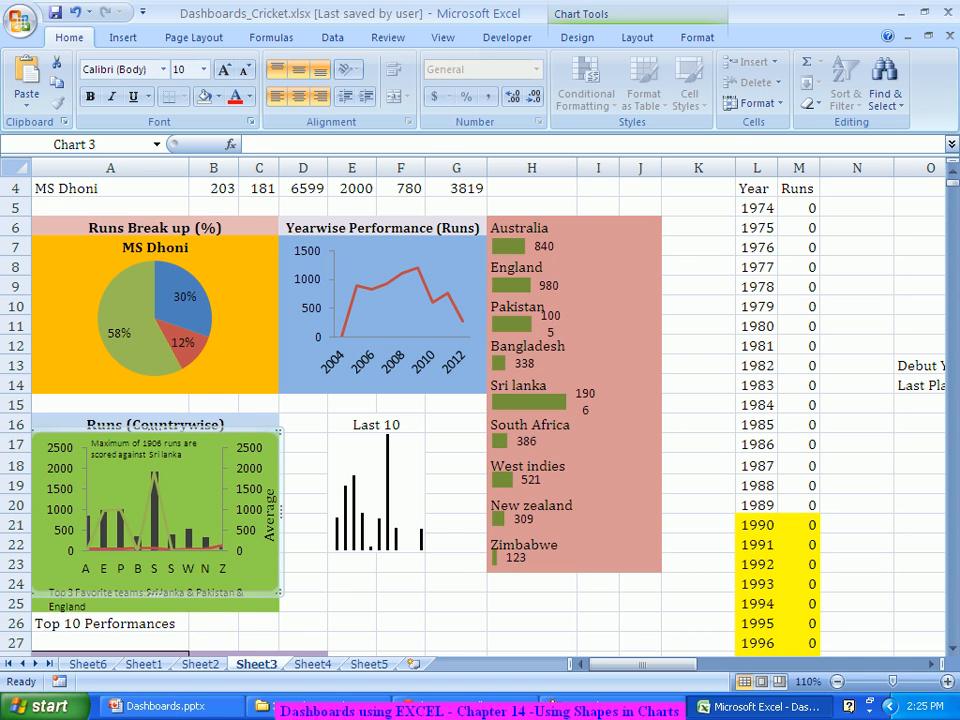
{"action": "left_click", "coordinate": [190, 548]}
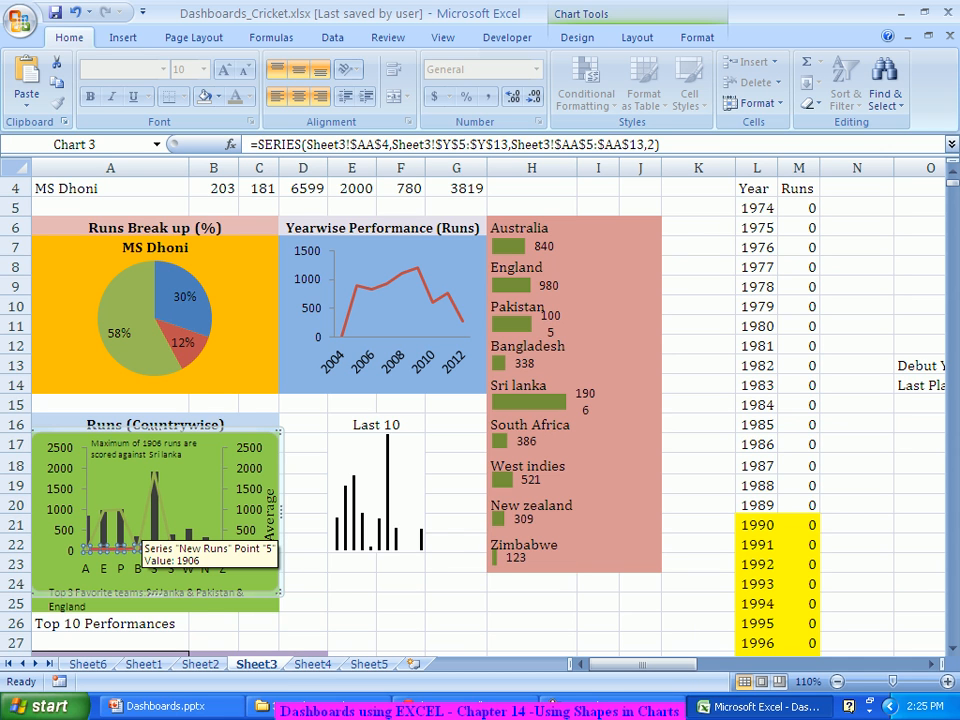
{"action": "left_click", "coordinate": [152, 528]}
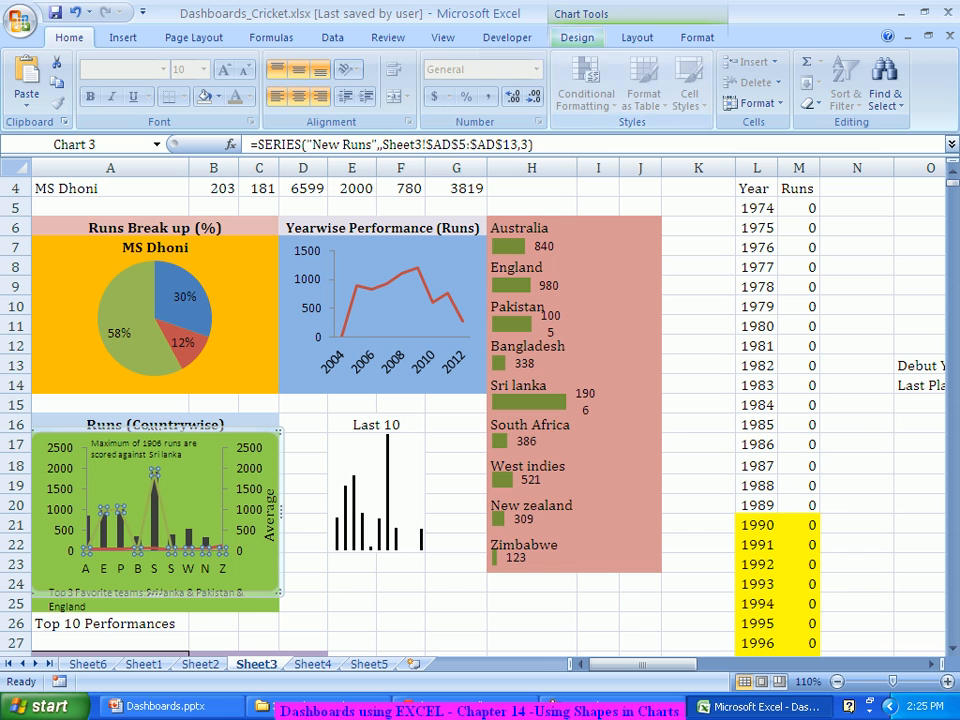
{"action": "left_click", "coordinate": [577, 37]}
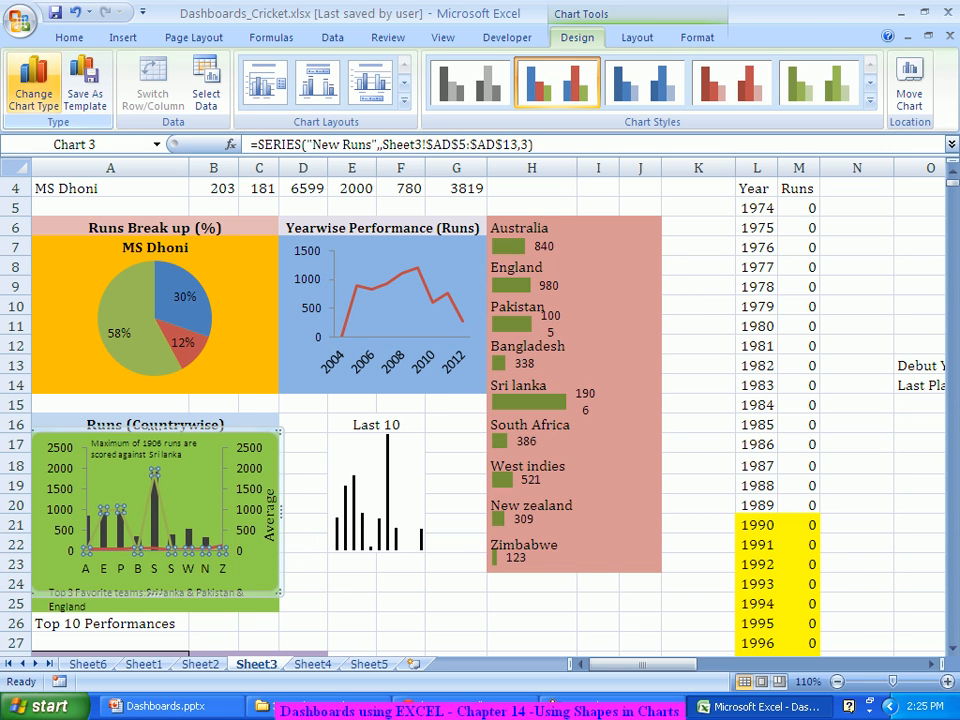
{"action": "left_click", "coordinate": [33, 85]}
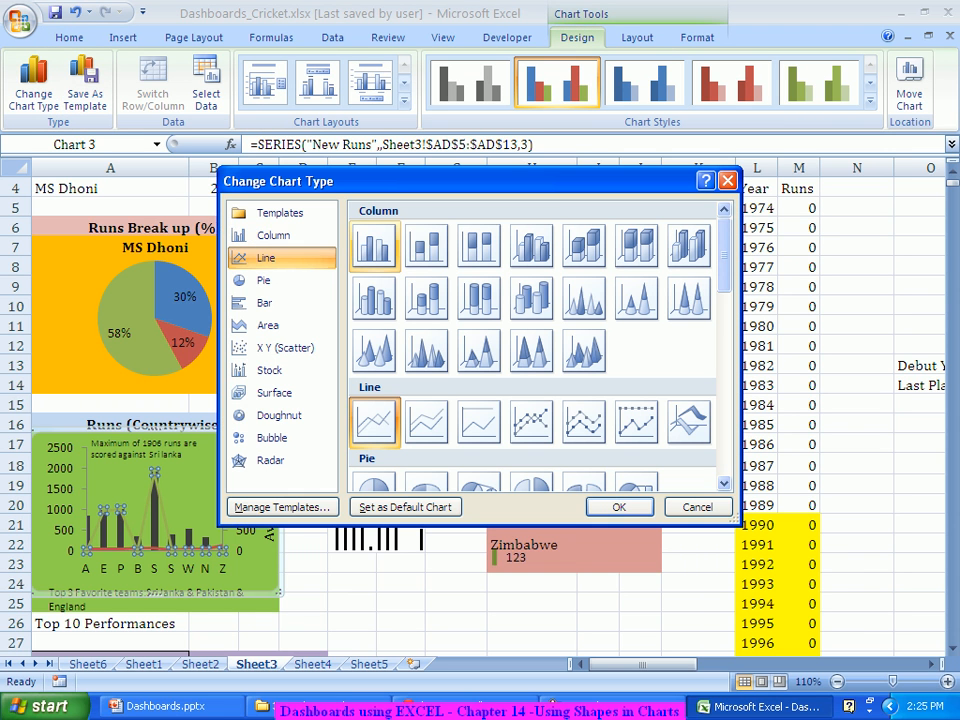
{"action": "left_click", "coordinate": [374, 246]}
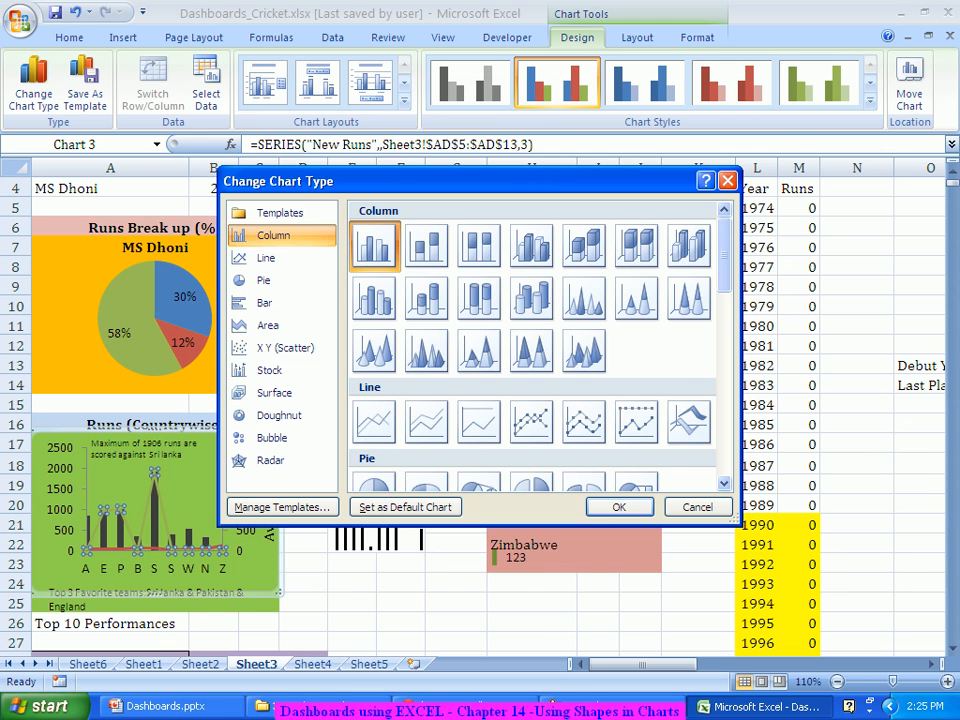
{"action": "left_click", "coordinate": [619, 507]}
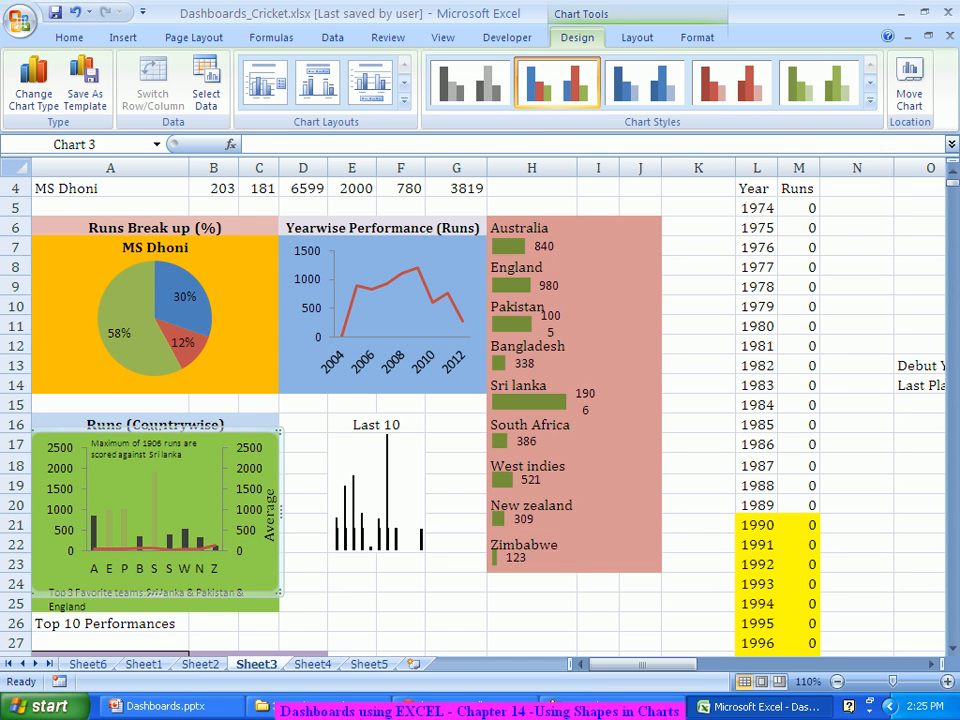
Fill the New Runs columns in the Runs (Countrywise) chart with standard Red
{"action": "left_click", "coordinate": [205, 500]}
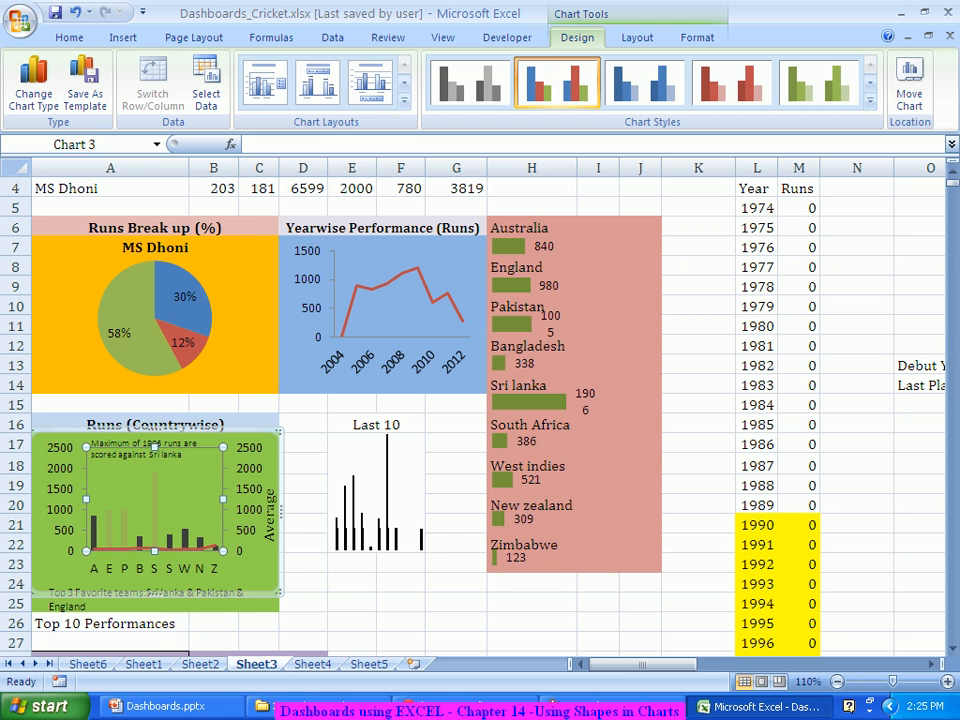
{"action": "left_click", "coordinate": [155, 515]}
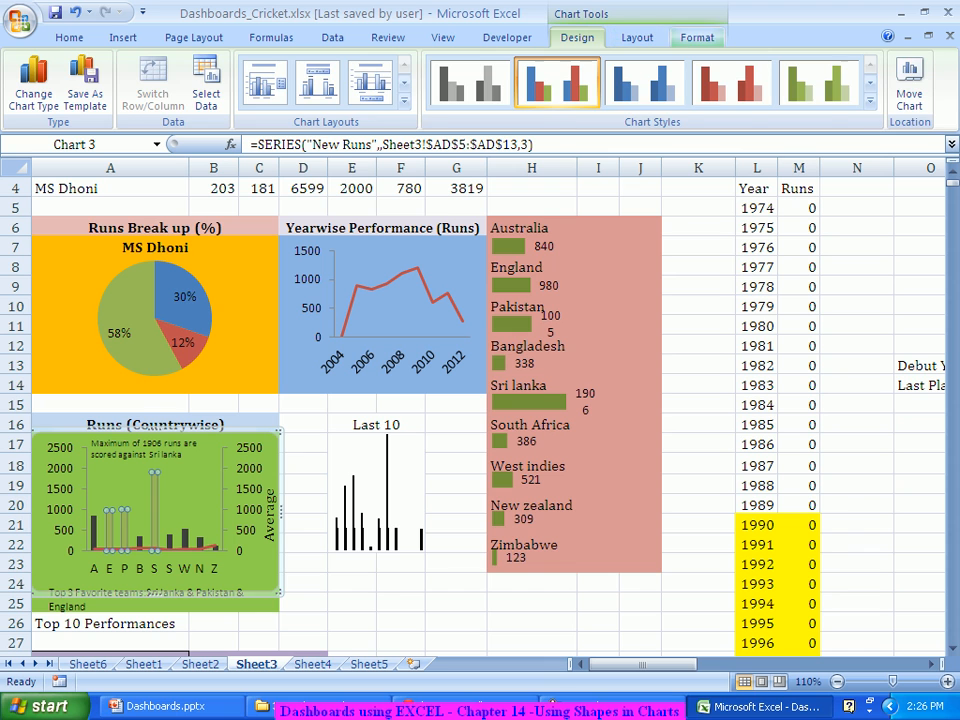
{"action": "left_click", "coordinate": [697, 37]}
{"action": "left_click", "coordinate": [375, 62]}
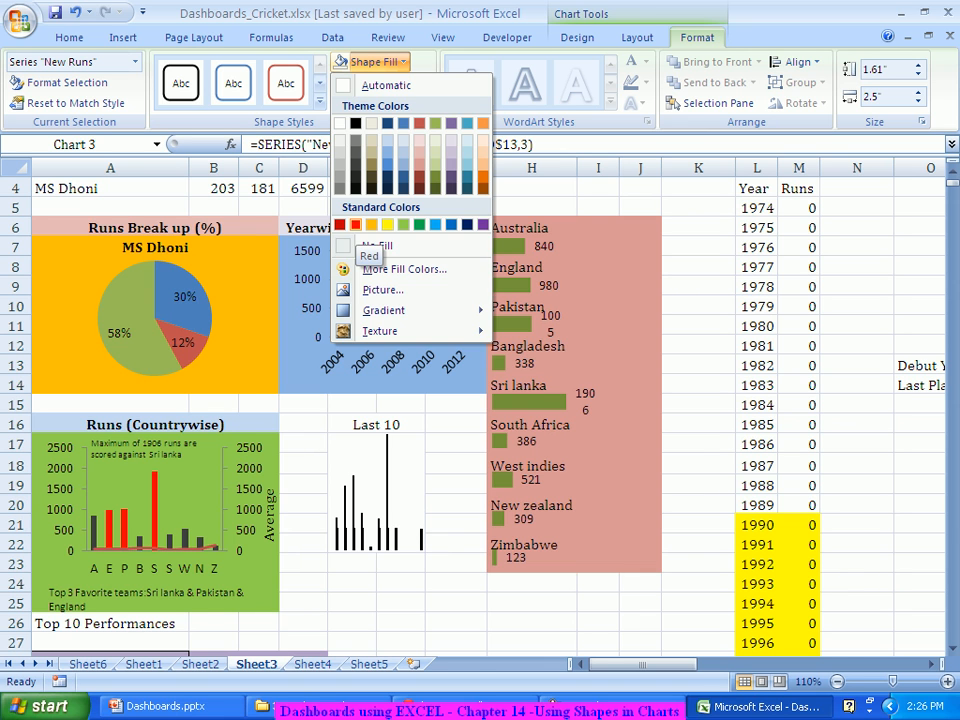
{"action": "left_click", "coordinate": [355, 224]}
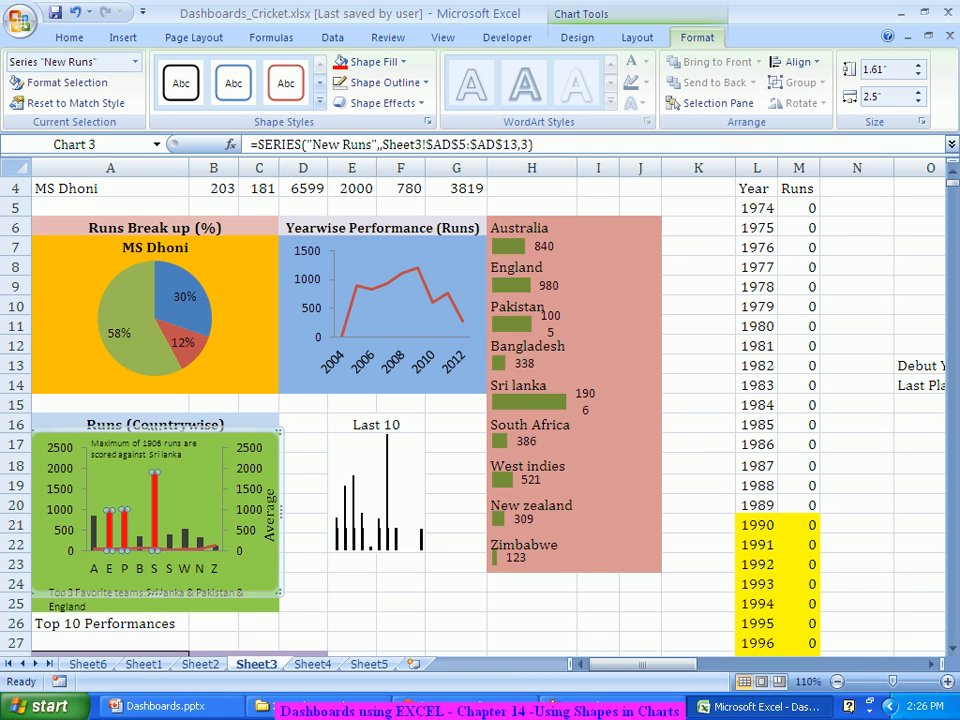
Insert a 2-D clustered column chart from the Country, Runs and New Runs columns, Y4:Z13 and AD4:AD13
{"action": "left_click_drag", "start_coordinate": [630, 664], "coordinate": [715, 664]}
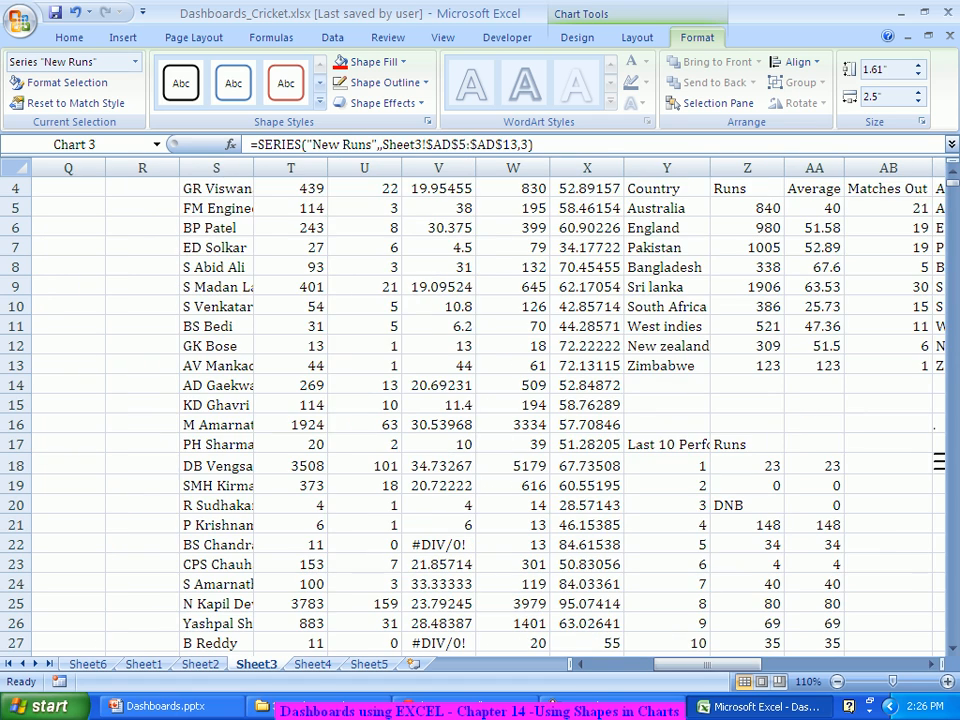
{"action": "mouse_move", "coordinate": [715, 664]}
{"action": "left_mouse_down"}
{"action": "mouse_move", "coordinate": [748, 664]}
{"action": "mouse_move", "coordinate": [733, 664]}
{"action": "left_mouse_up"}
{"action": "left_click", "coordinate": [598, 524]}
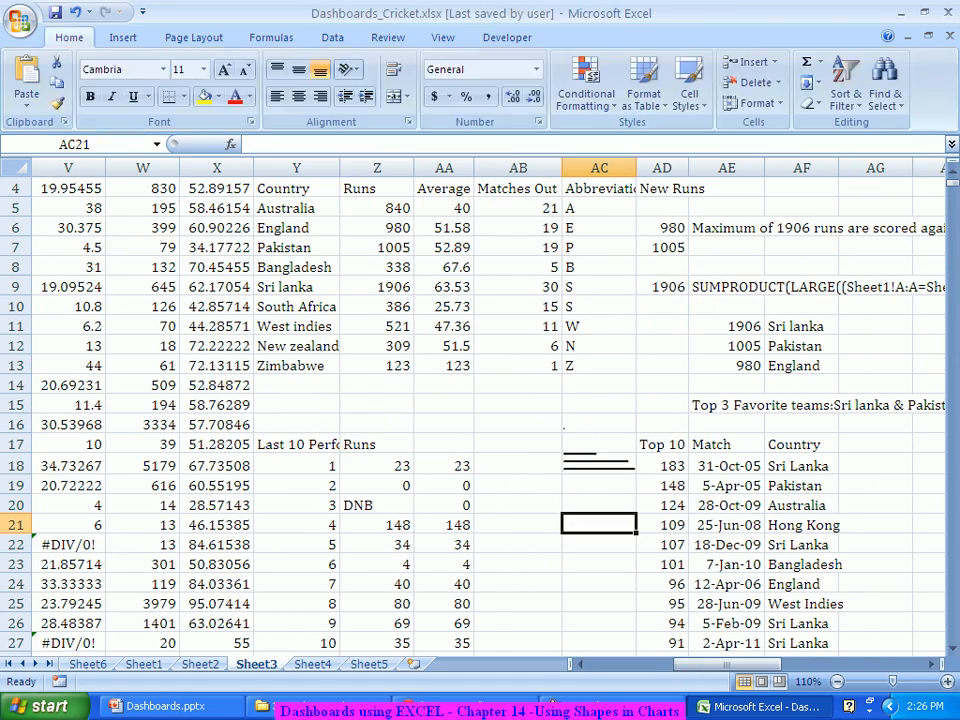
{"action": "left_click_drag", "start_coordinate": [296, 188], "coordinate": [296, 365]}
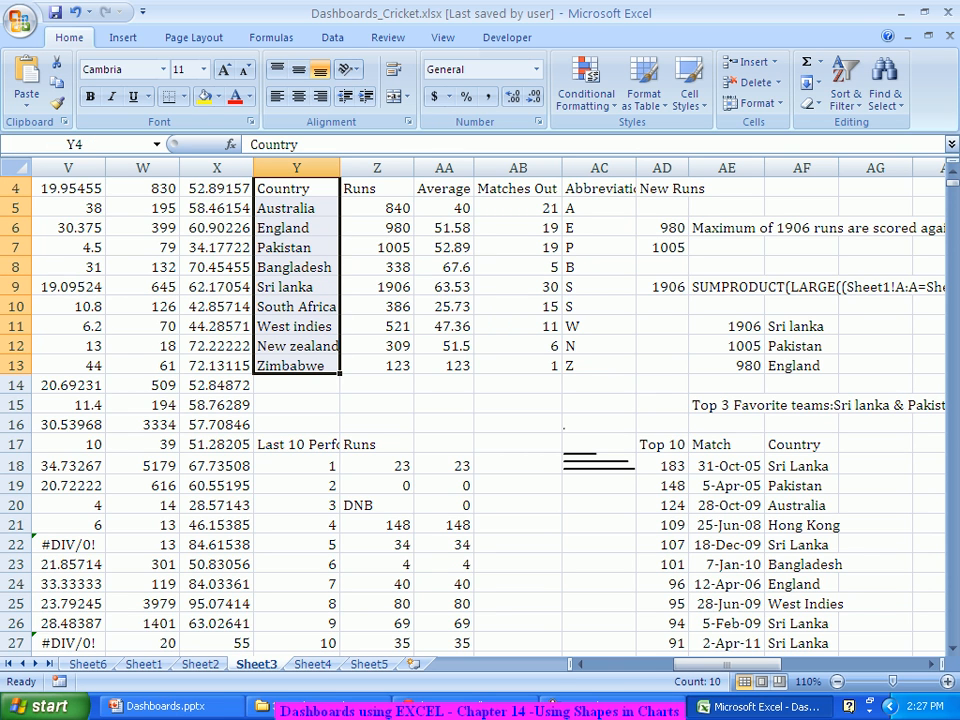
{"action": "left_click_drag", "start_coordinate": [377, 188], "coordinate": [377, 365]}
{"action": "left_click_drag", "start_coordinate": [662, 188], "coordinate": [662, 365]}
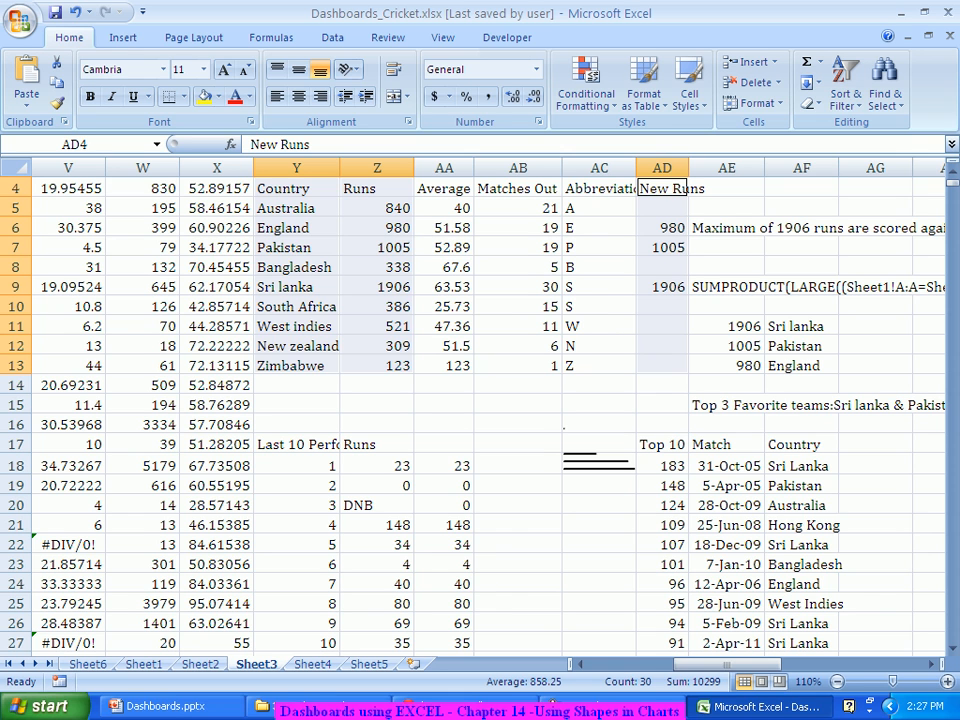
{"action": "left_click", "coordinate": [123, 37]}
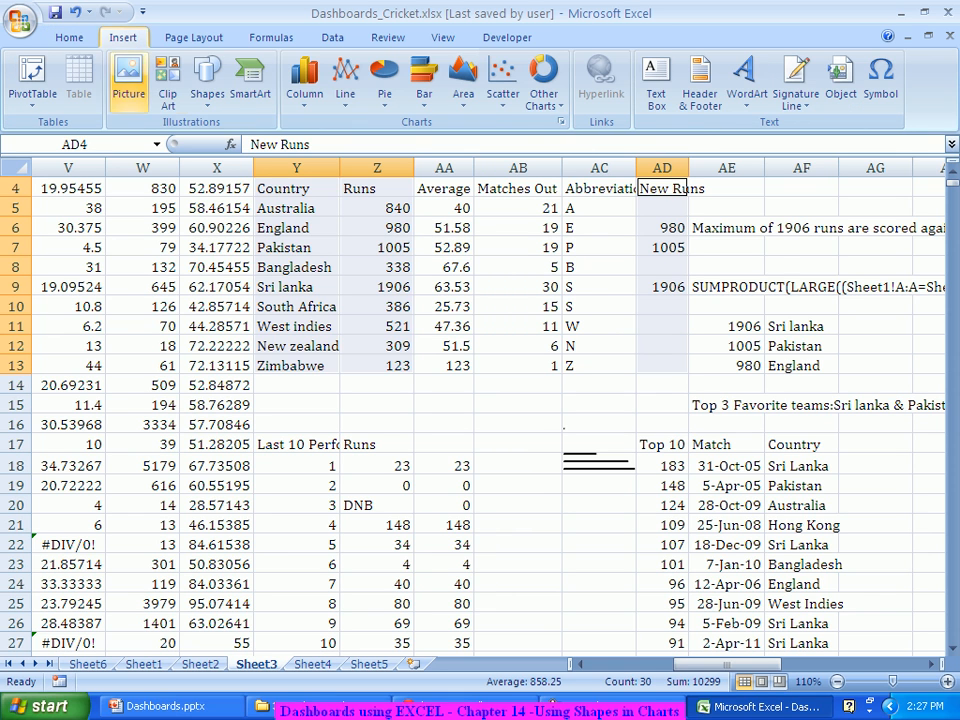
{"action": "left_click", "coordinate": [305, 80]}
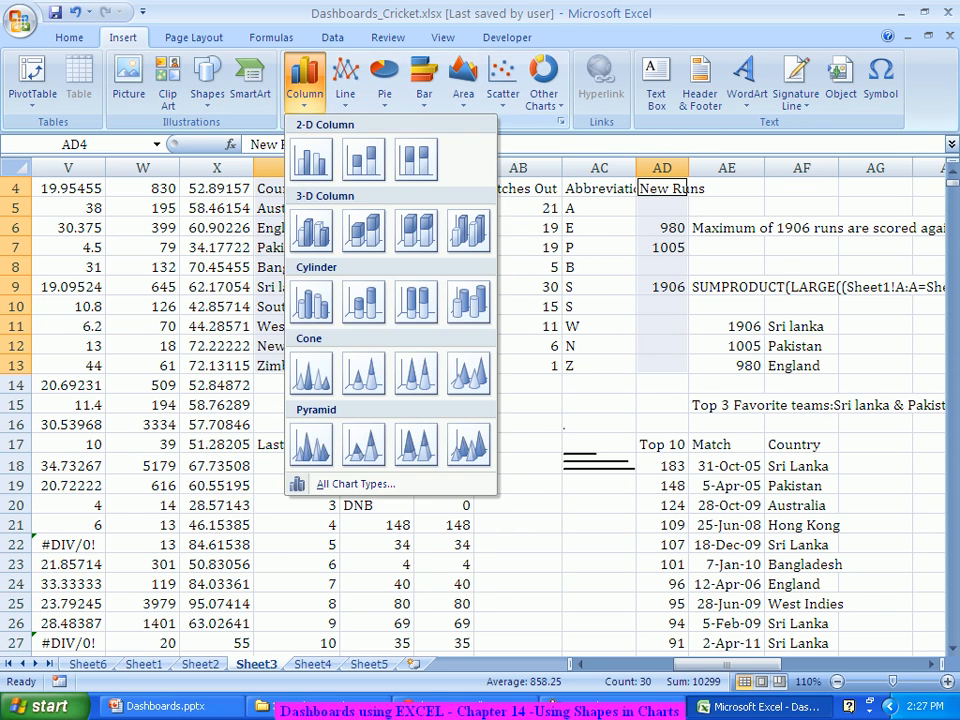
{"action": "left_click", "coordinate": [310, 158]}
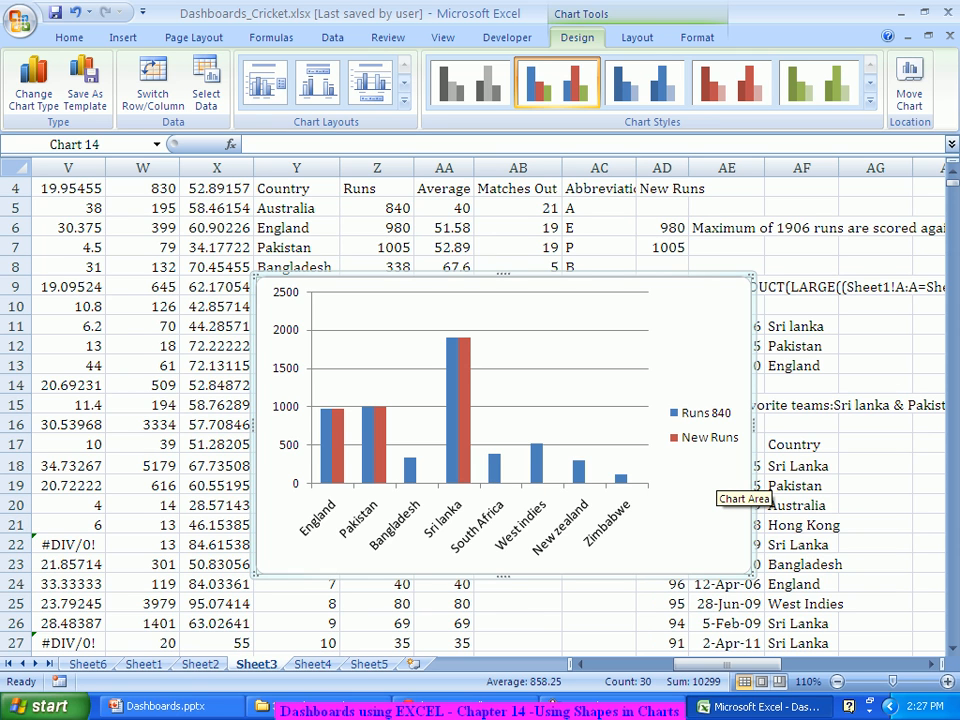
{"action": "left_click_drag", "start_coordinate": [717, 492], "coordinate": [656, 484]}
{"action": "key", "text": "Escape"}
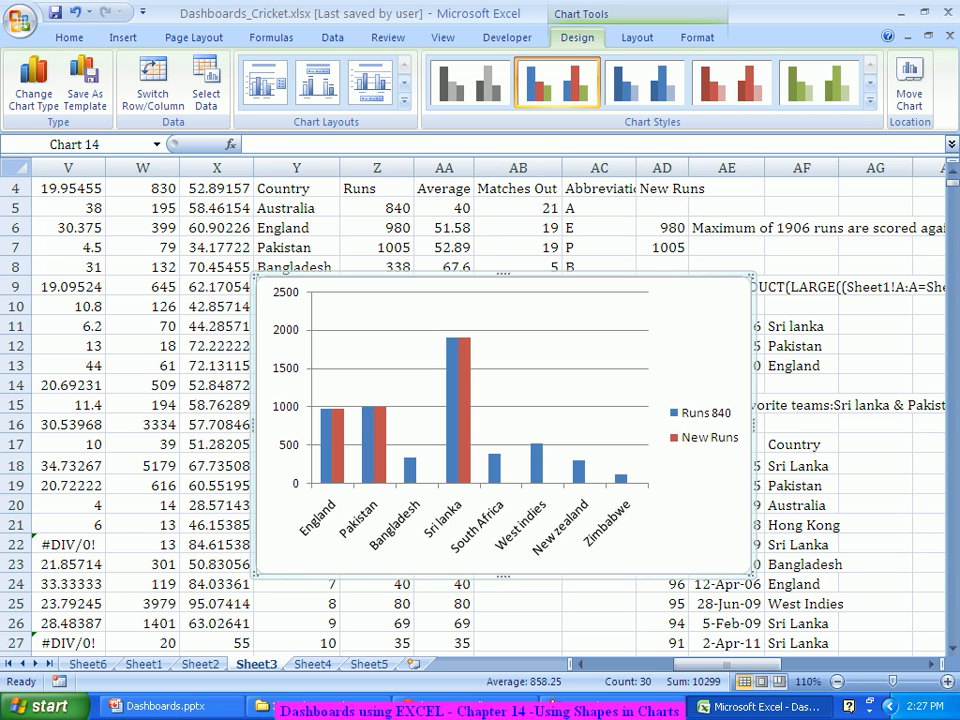
{"action": "right_click", "coordinate": [716, 372]}
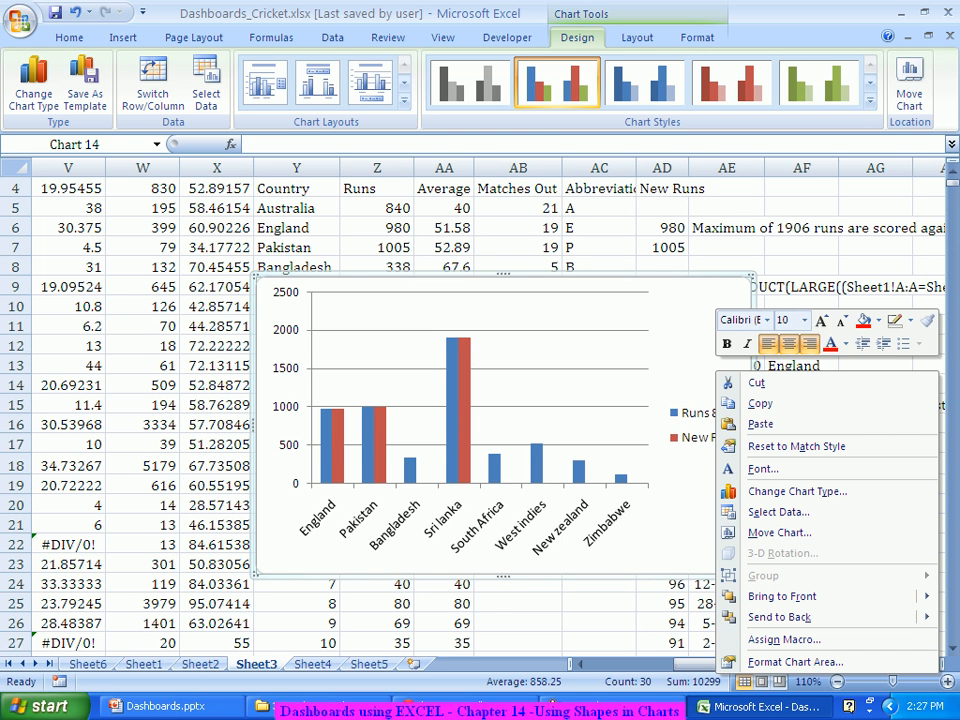
{"action": "key", "text": "Escape"}
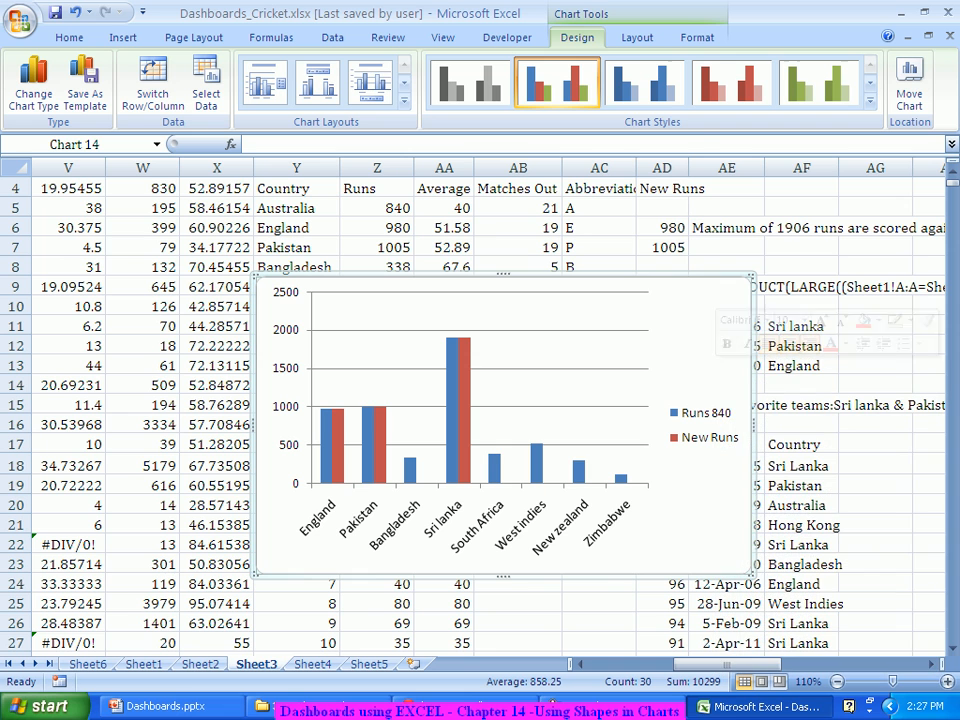
Plot the New Runs series of the new clustered column chart on the secondary axis
{"action": "left_click", "coordinate": [464, 360]}
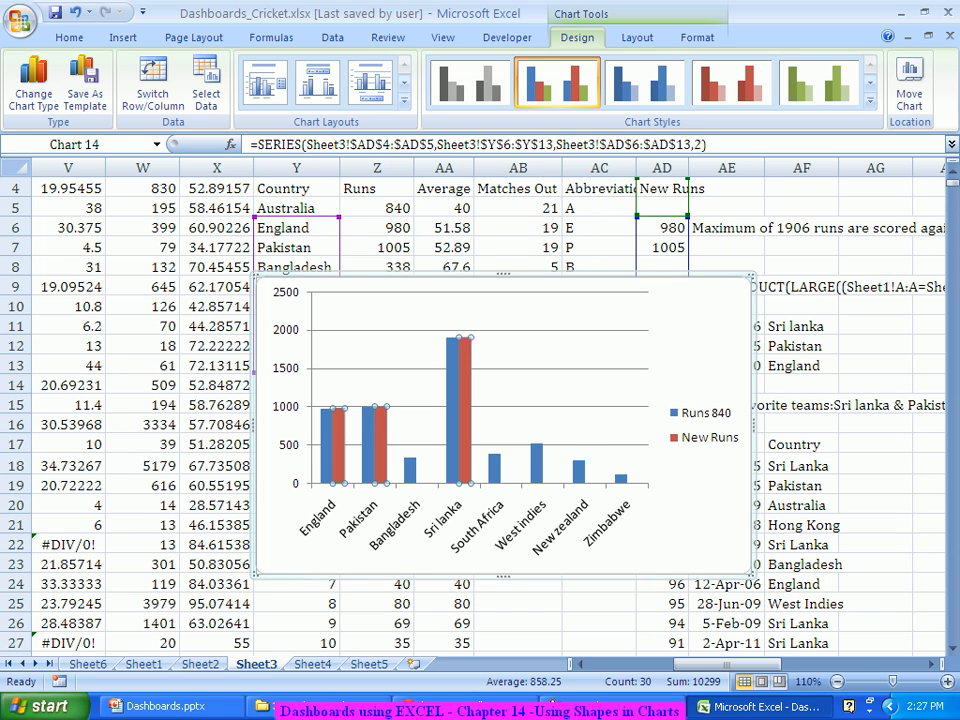
{"action": "right_click", "coordinate": [466, 410]}
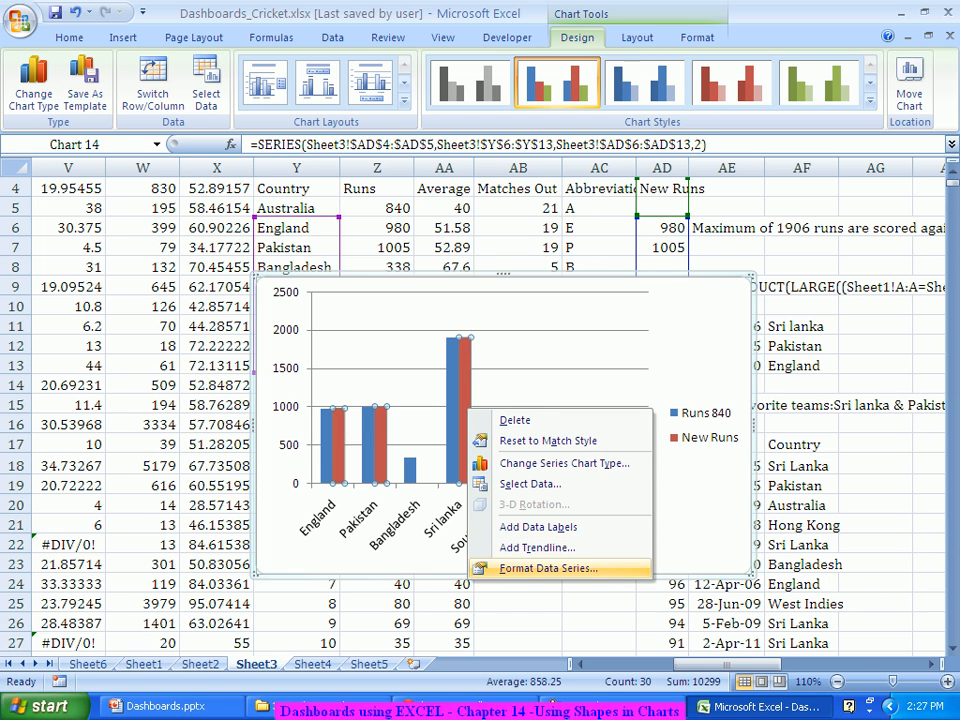
{"action": "left_click", "coordinate": [540, 568]}
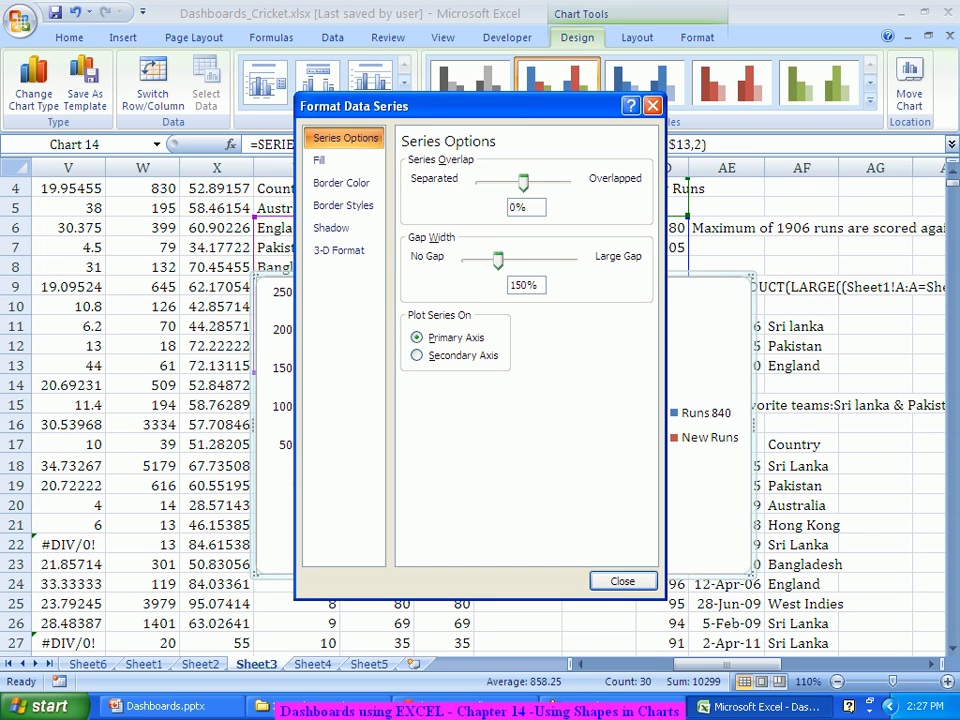
{"action": "left_click", "coordinate": [418, 356]}
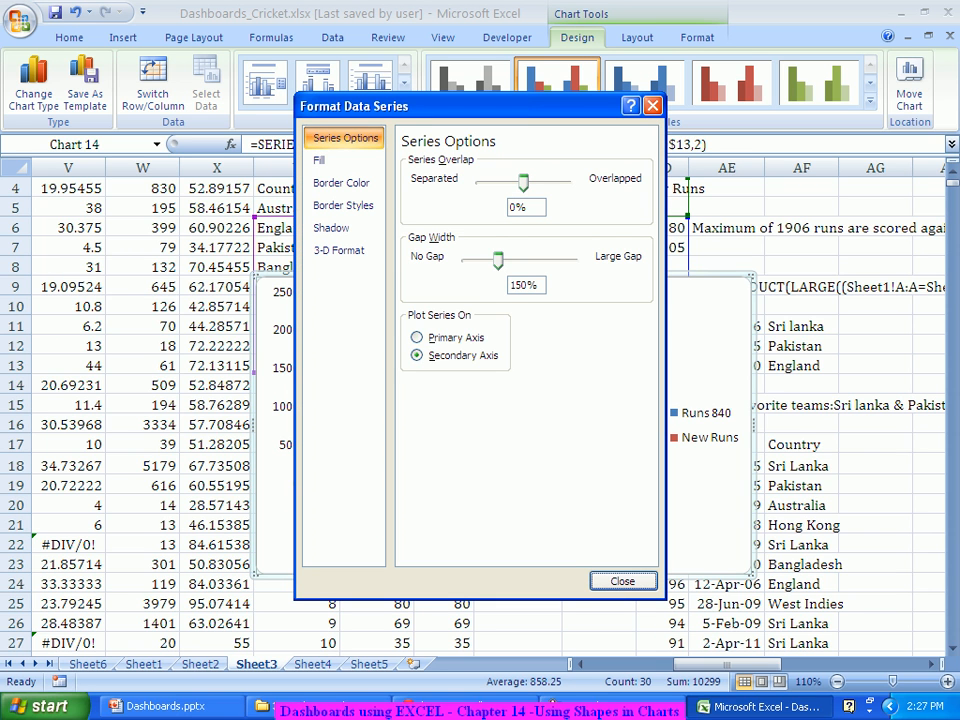
{"action": "left_click", "coordinate": [632, 582]}
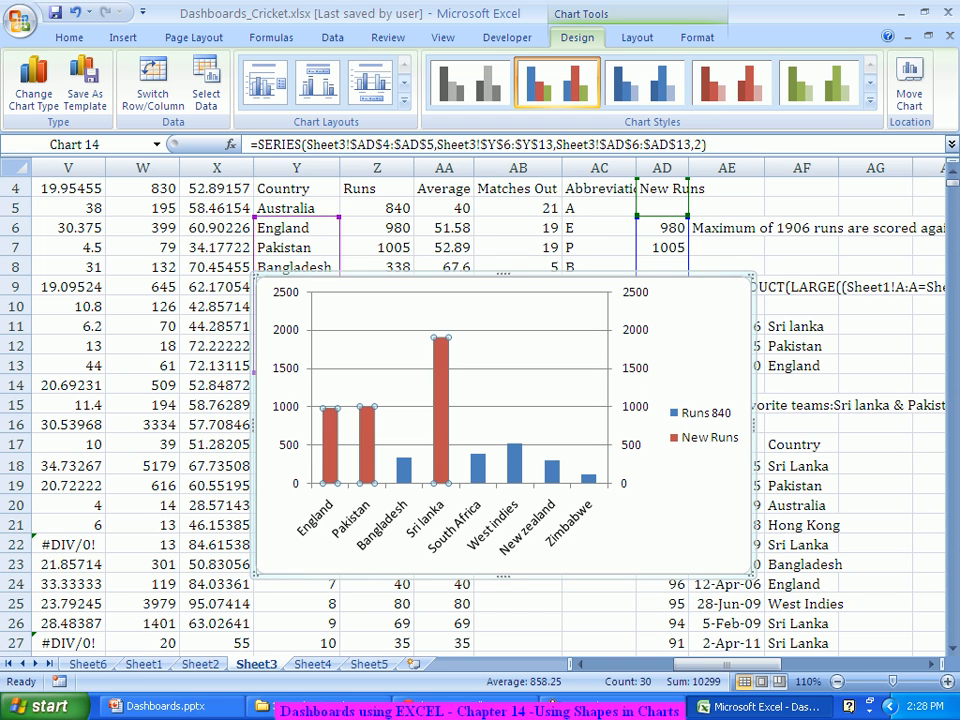
Delete the legend and the secondary vertical axis from the new column chart
{"action": "left_click", "coordinate": [704, 426]}
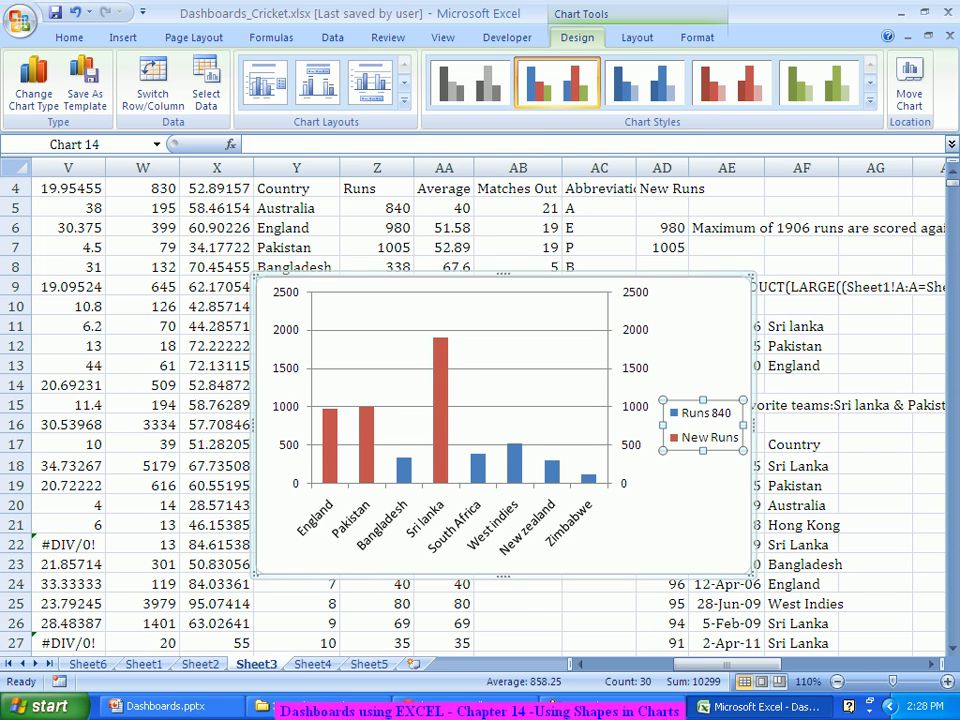
{"action": "key", "text": "Delete"}
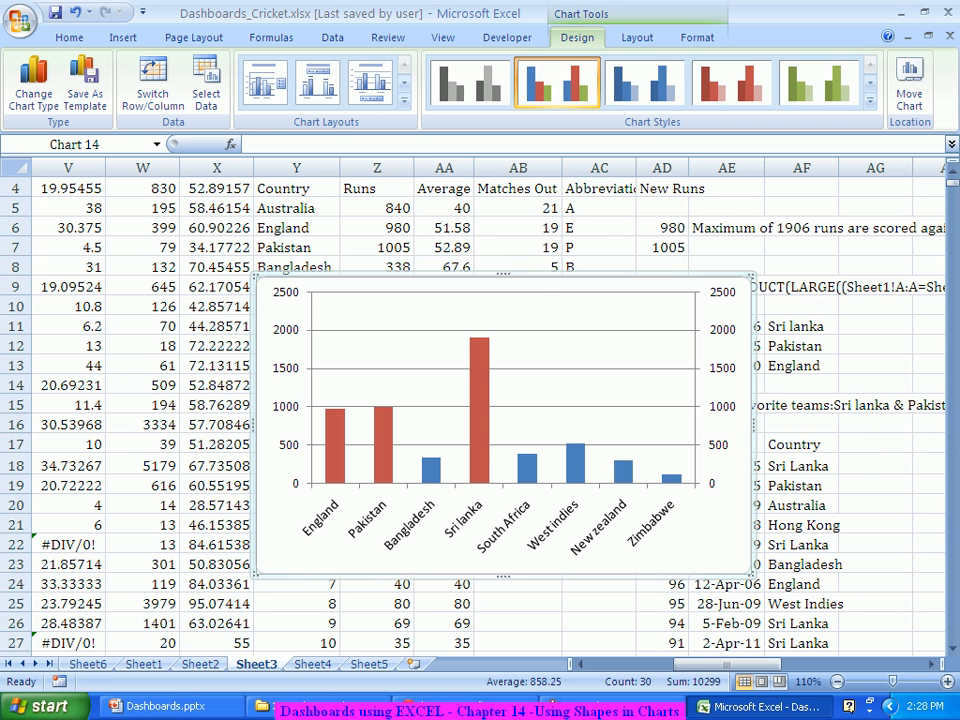
{"action": "left_click", "coordinate": [724, 410]}
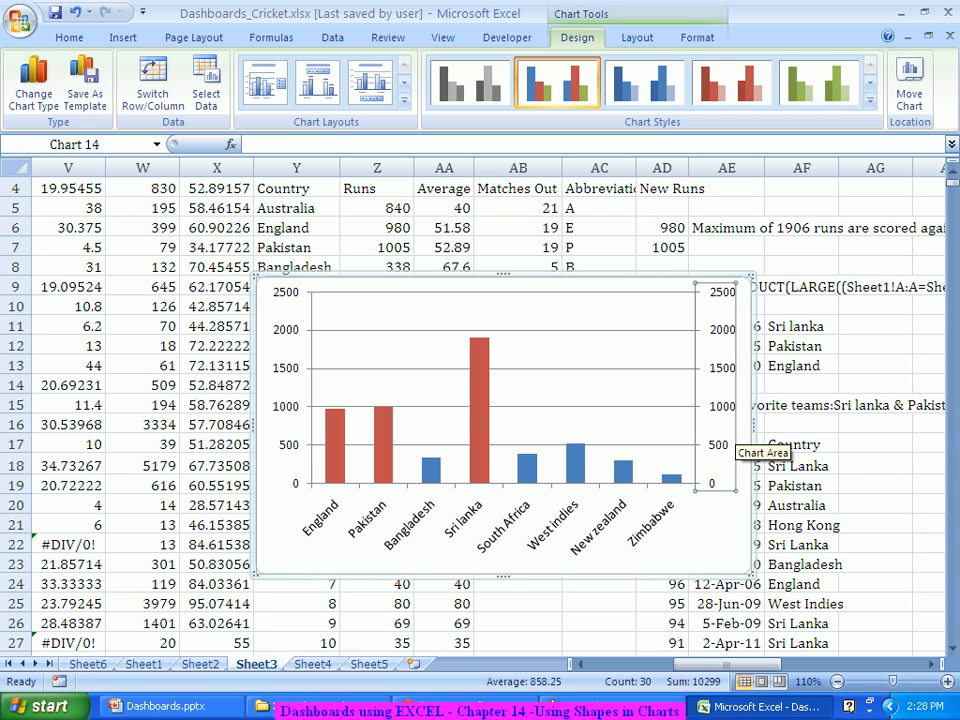
{"action": "key", "text": "Delete"}
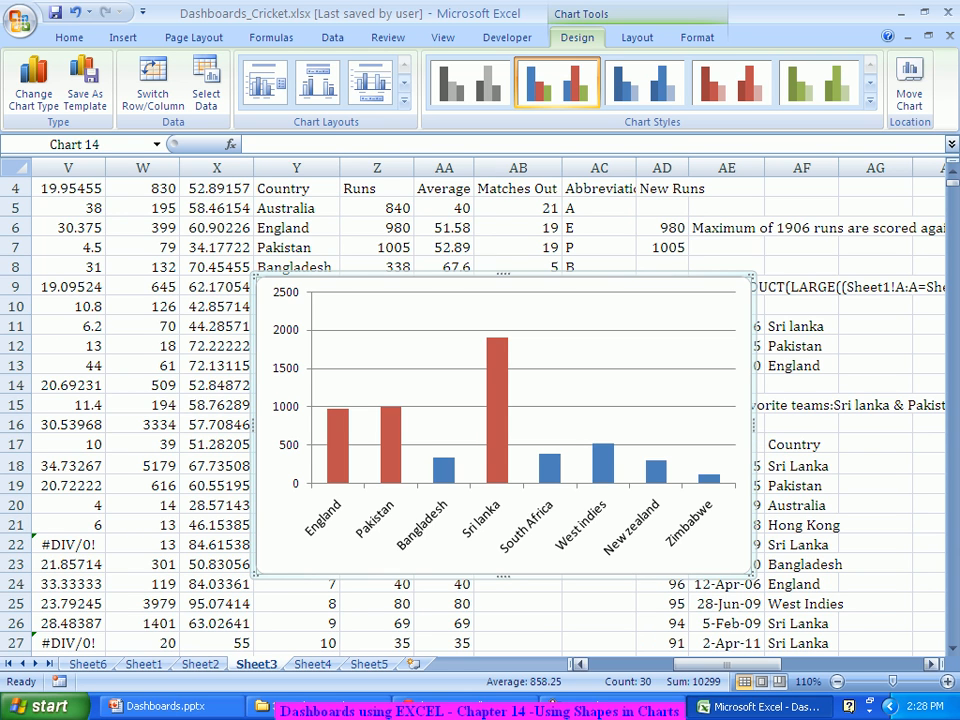
Switch the dashboard's player in cell A4 to SK Raina and check the highlighted teams in the new column chart
{"action": "left_click_drag", "start_coordinate": [727, 664], "coordinate": [640, 664]}
{"action": "left_click", "coordinate": [111, 187]}
{"action": "left_click", "coordinate": [197, 188]}
{"action": "key", "text": "Down"}
{"action": "key", "text": "Down"}
{"action": "key", "text": "Return"}
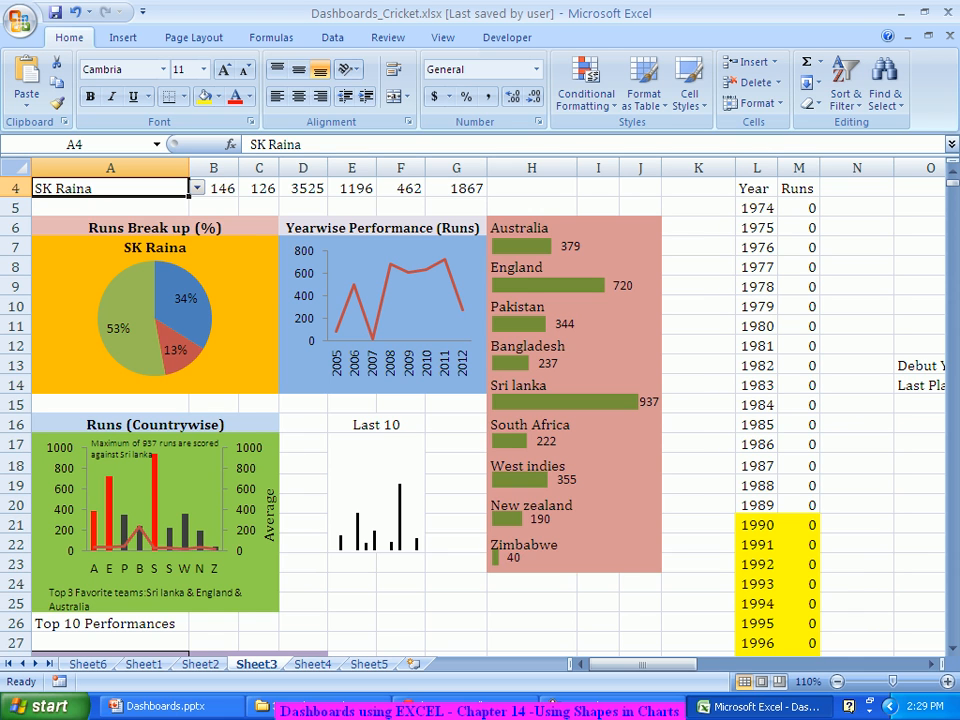
{"action": "left_click_drag", "start_coordinate": [600, 664], "coordinate": [659, 664]}
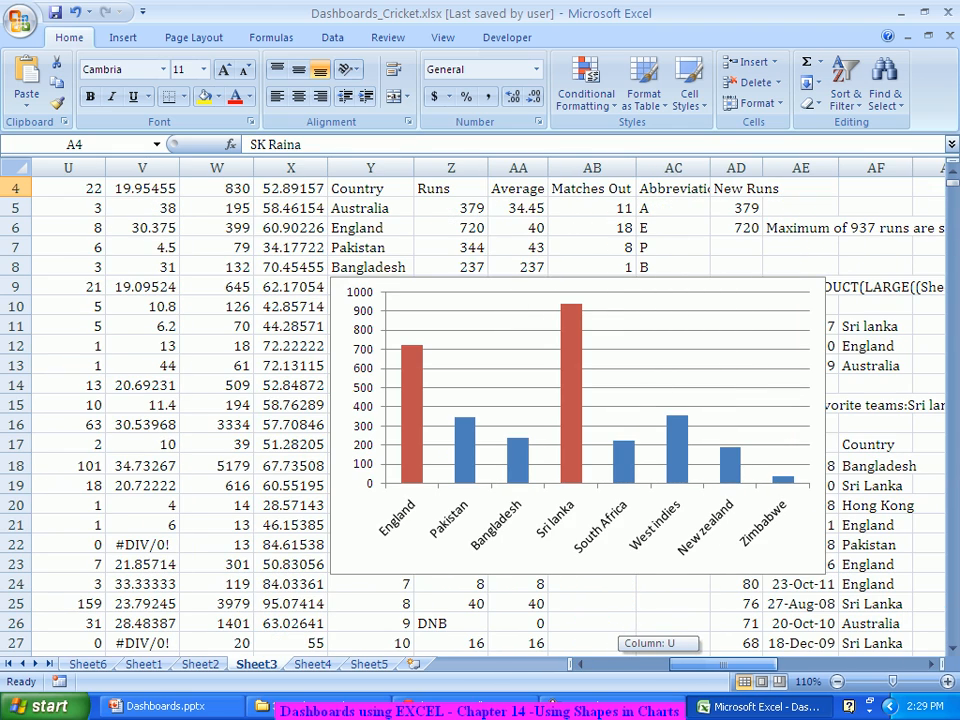
{"action": "left_click_drag", "start_coordinate": [723, 664], "coordinate": [723, 664]}
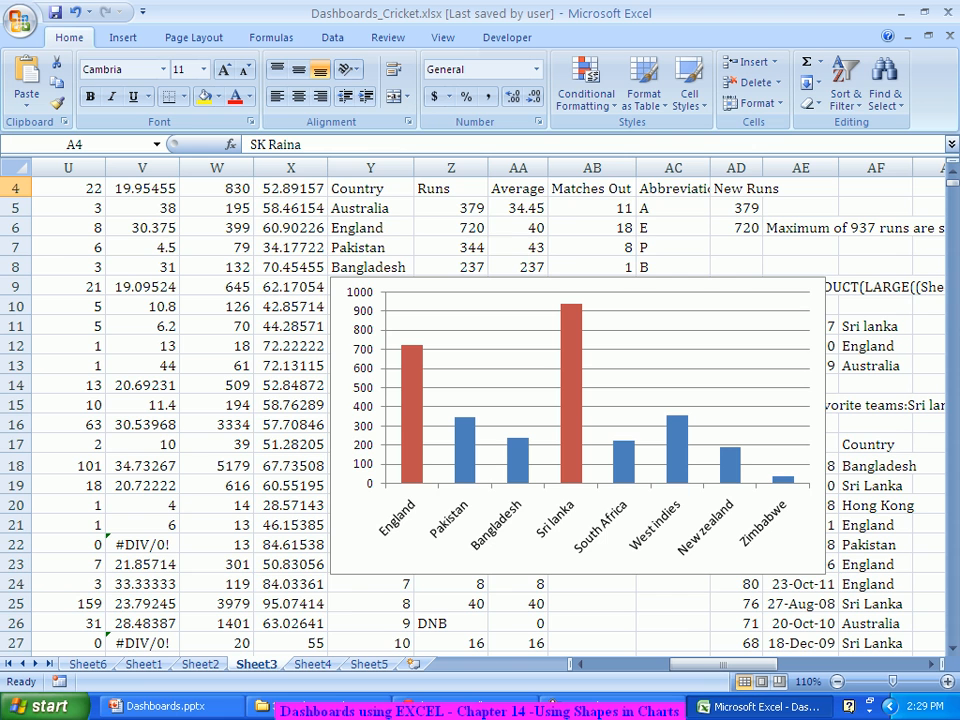
{"action": "scroll", "coordinate": [480, 400], "scroll_direction": "up", "scroll_amount": 1}
{"action": "scroll", "coordinate": [480, 400], "scroll_direction": "down", "scroll_amount": 1}
{"action": "left_click_drag", "start_coordinate": [723, 664], "coordinate": [643, 664]}
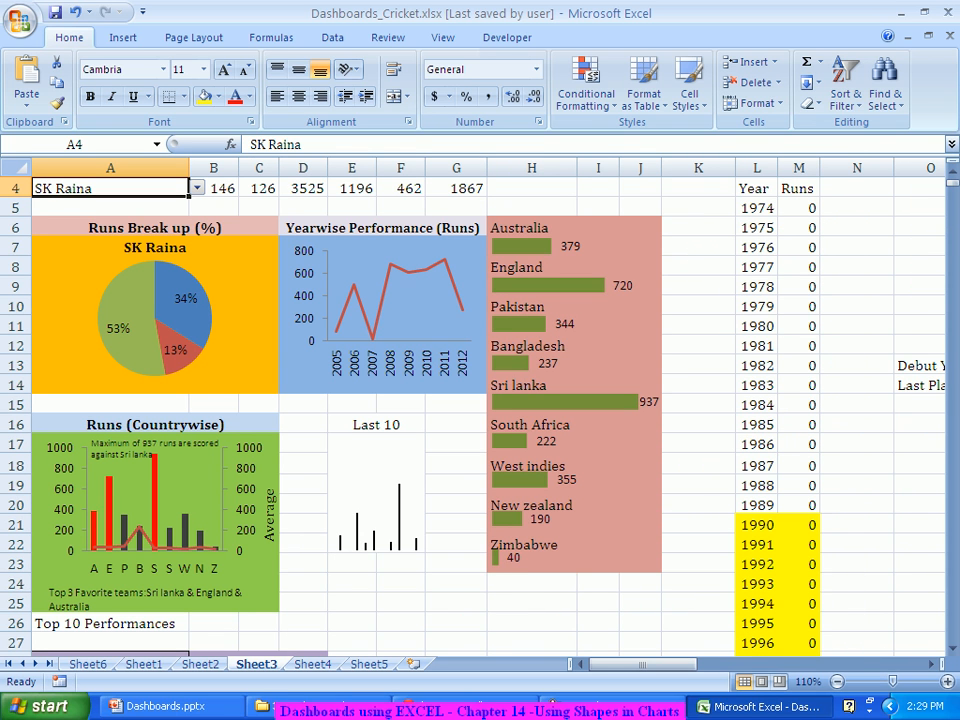